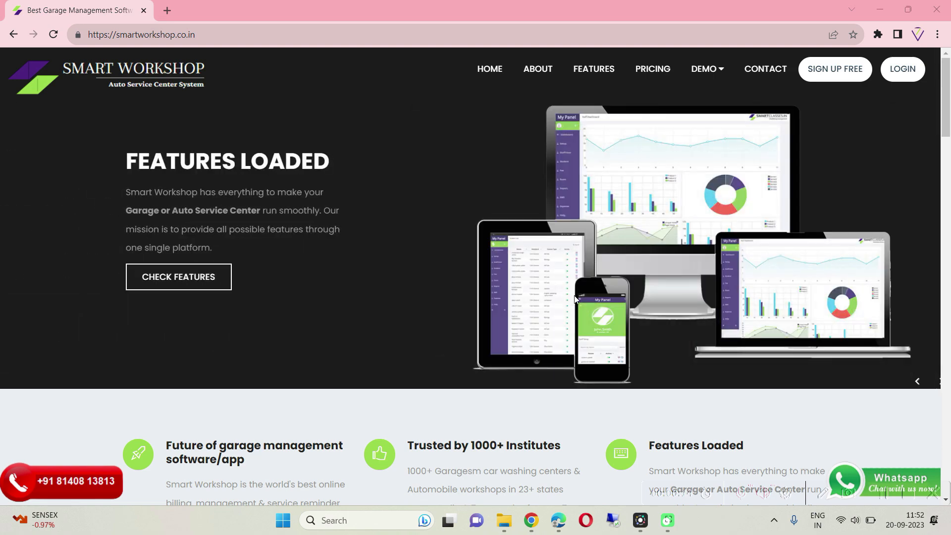
# Sign in to the garage account in Smart Workshop
pyautogui.scroll(-10, 548, 258)
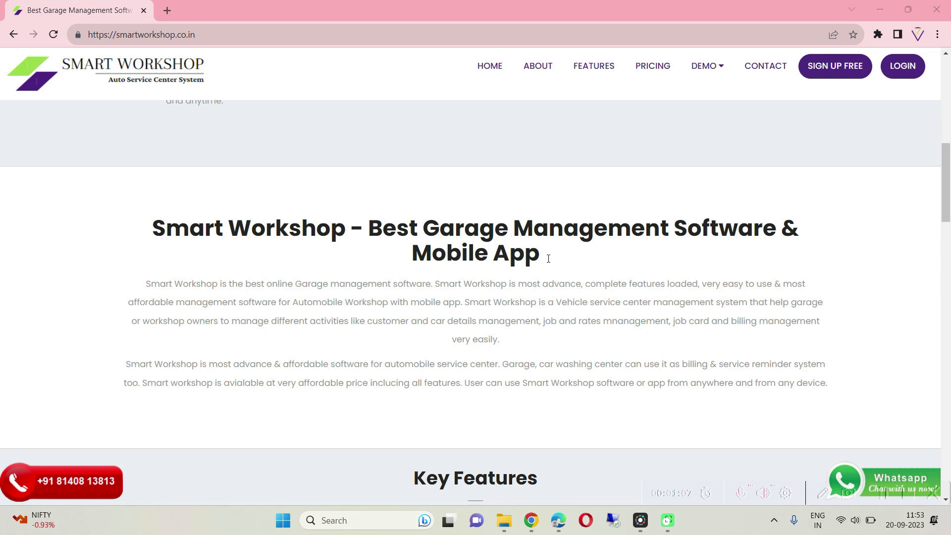
pyautogui.scroll(-10, 548, 258)
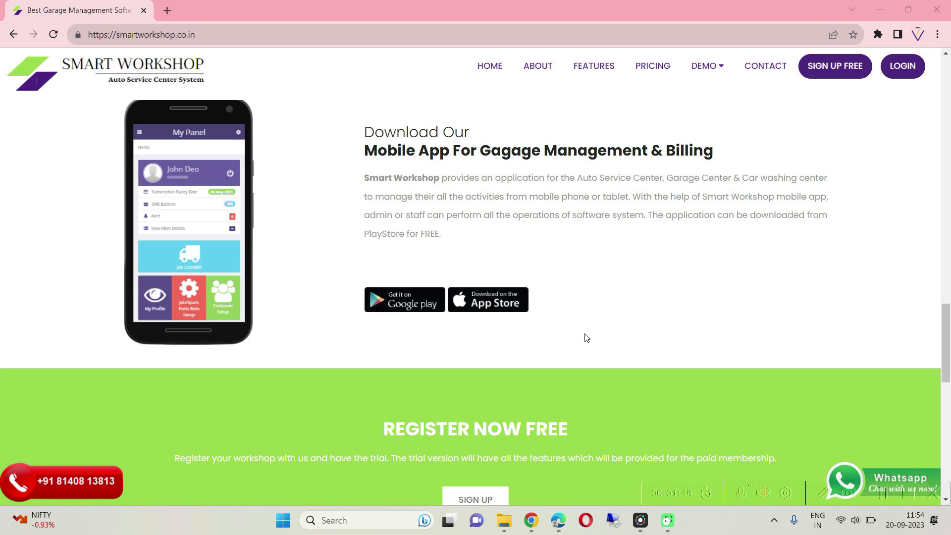
pyautogui.scroll(10, 653, 206)
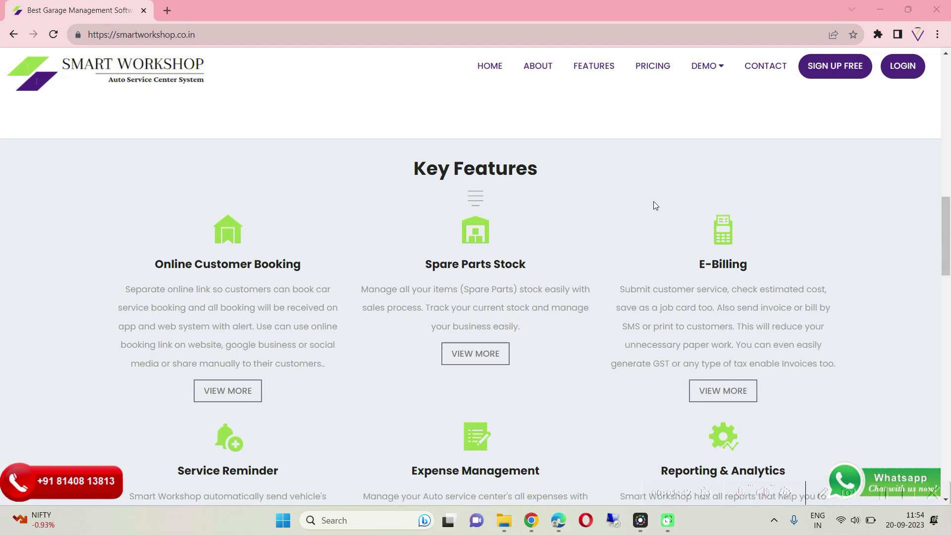
pyautogui.scroll(15, 653, 205)
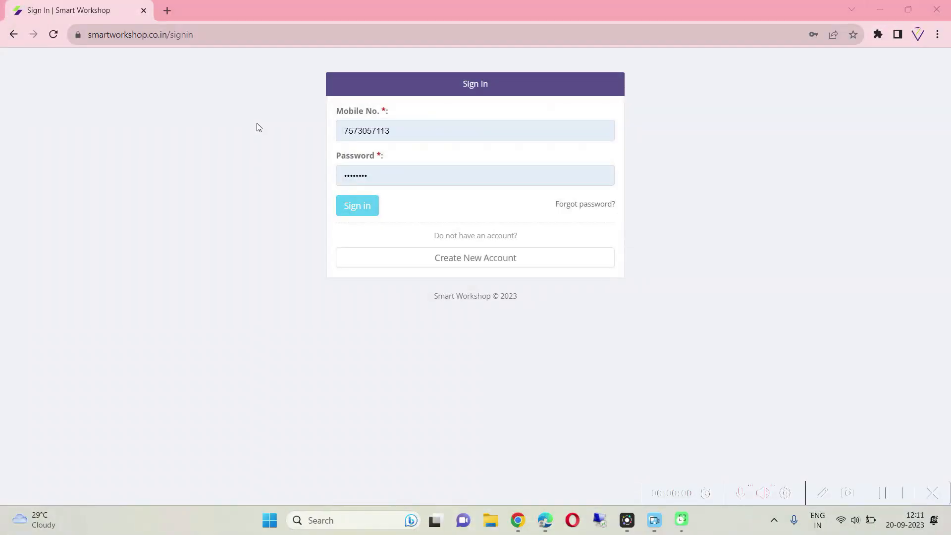
pyautogui.click(363, 211)
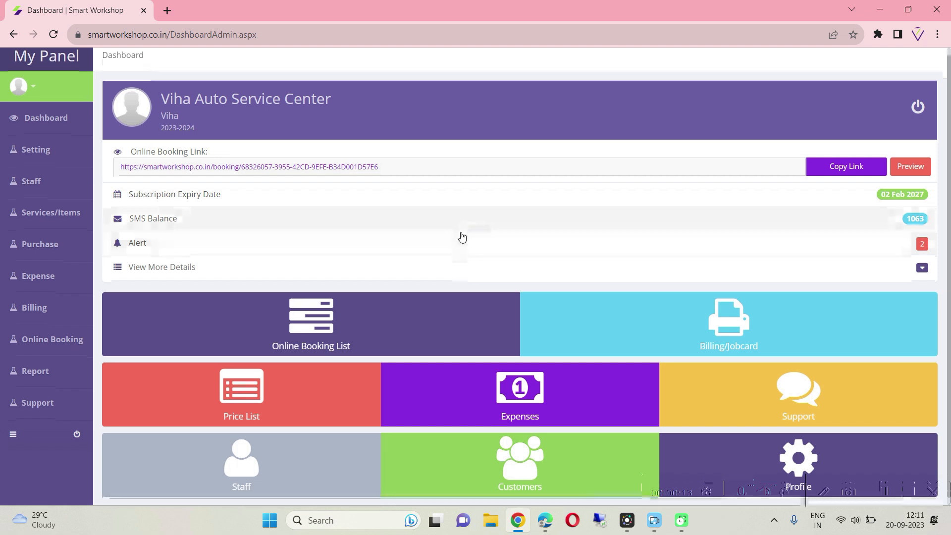
# Copy the garage's Online Booking Link from the dashboard
pyautogui.scroll(-1, 460, 235)
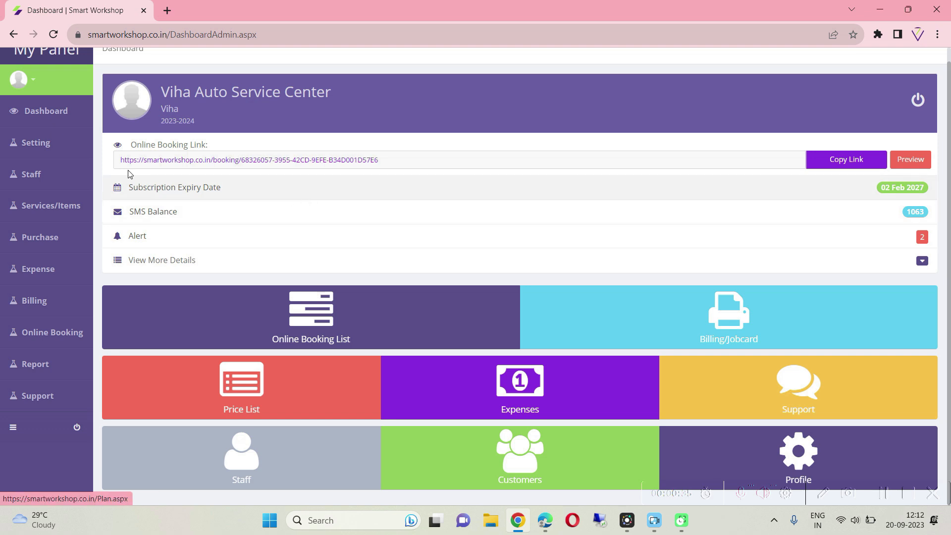
pyautogui.moveTo(122, 166)
pyautogui.moveTo(130, 145); pyautogui.dragTo(226, 149)
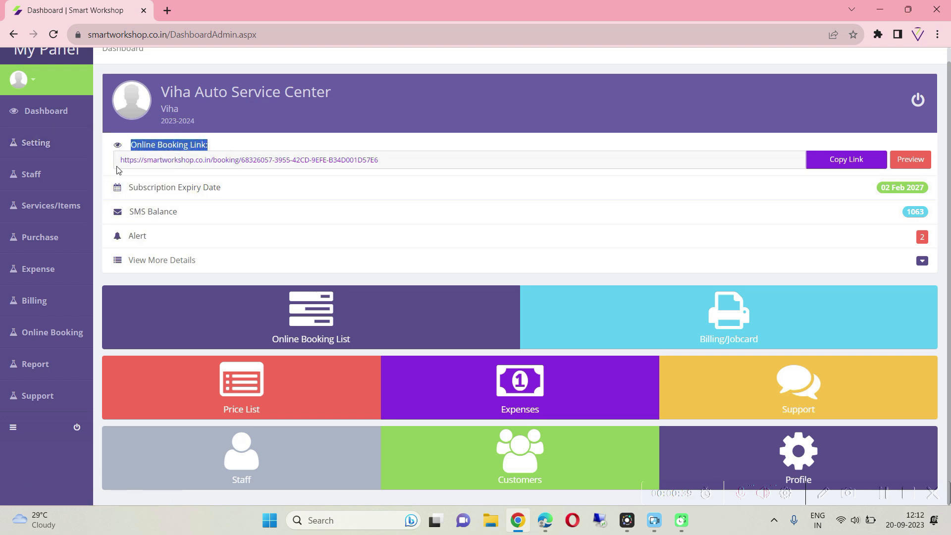
pyautogui.moveTo(120, 160); pyautogui.dragTo(431, 164)
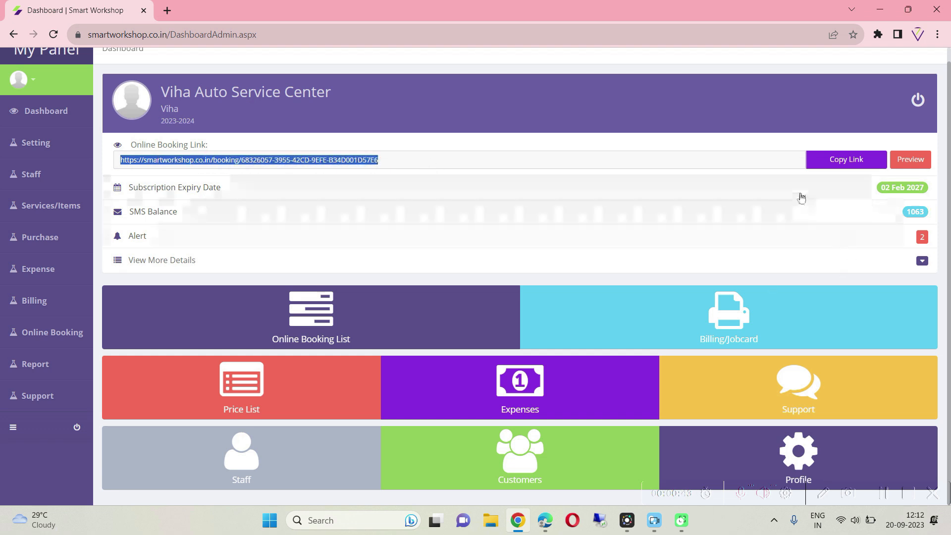
pyautogui.click(853, 163)
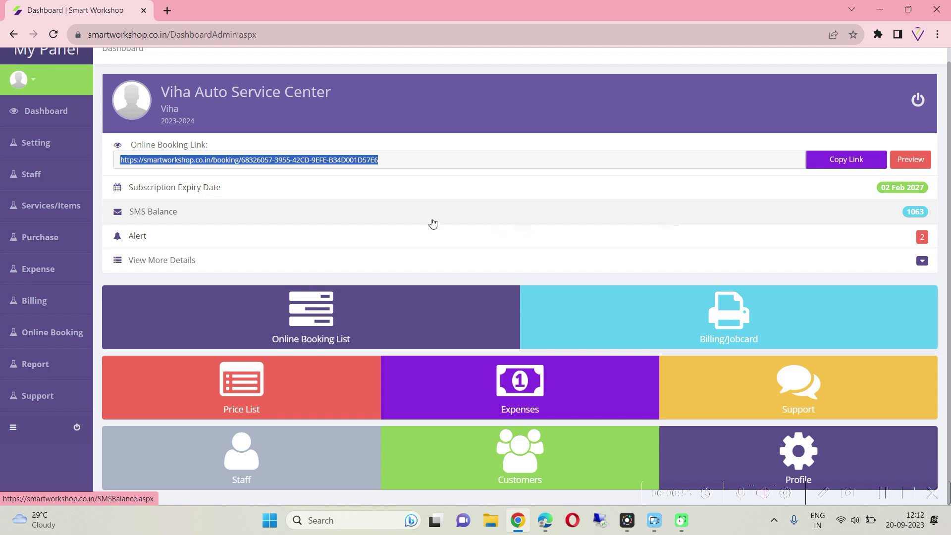
# Check the online-booking alerts, then return to the dashboard
pyautogui.moveTo(124, 187); pyautogui.dragTo(485, 235)
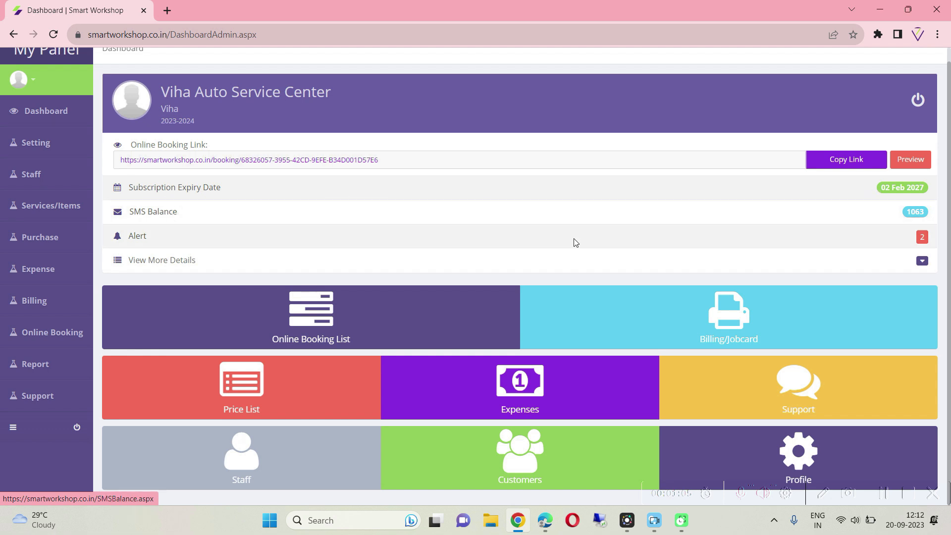
pyautogui.moveTo(891, 221); pyautogui.dragTo(929, 218)
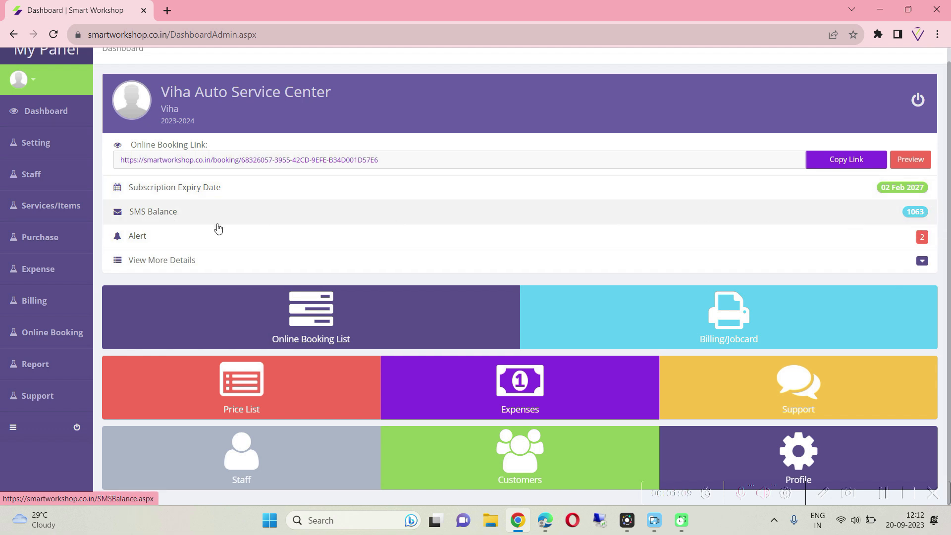
pyautogui.click(923, 238)
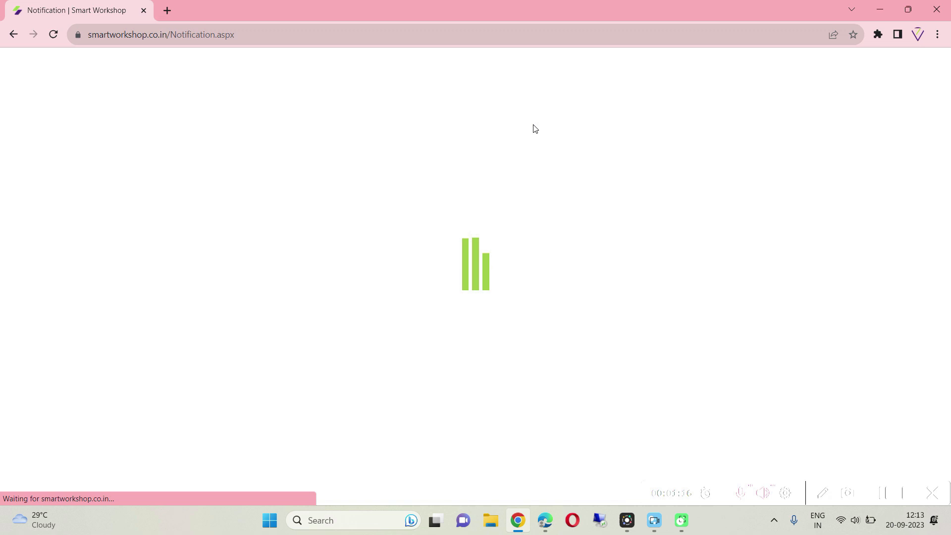
pyautogui.moveTo(106, 140); pyautogui.dragTo(448, 148)
pyautogui.click(17, 130)
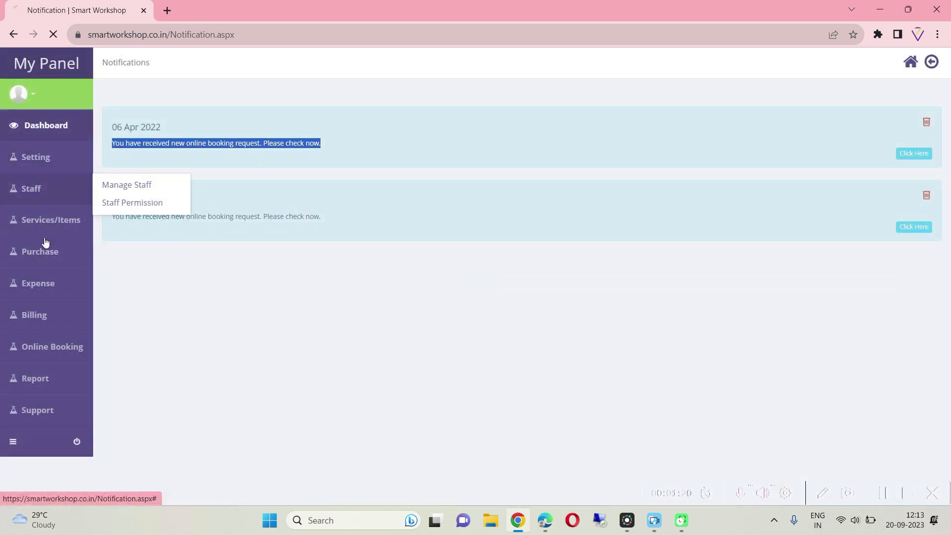
pyautogui.scroll(-1, 569, 247)
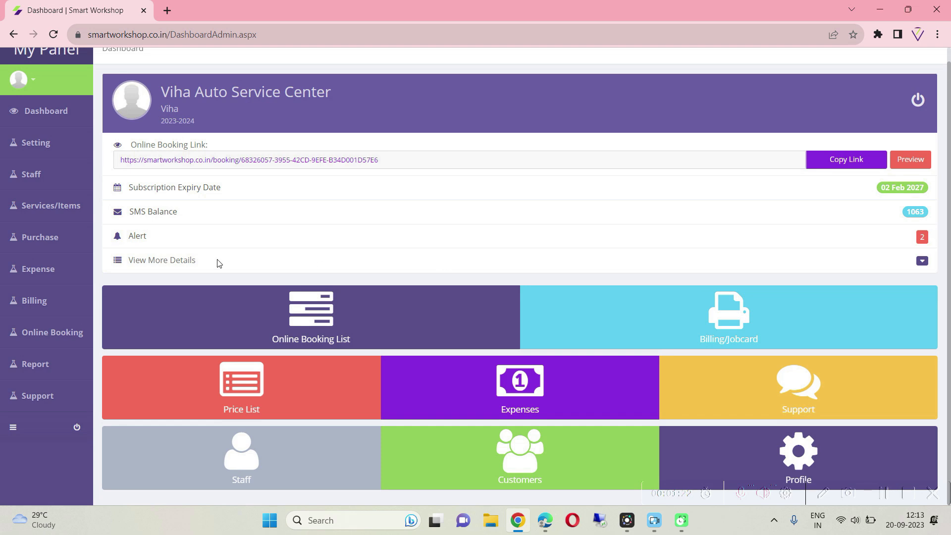
pyautogui.click(921, 262)
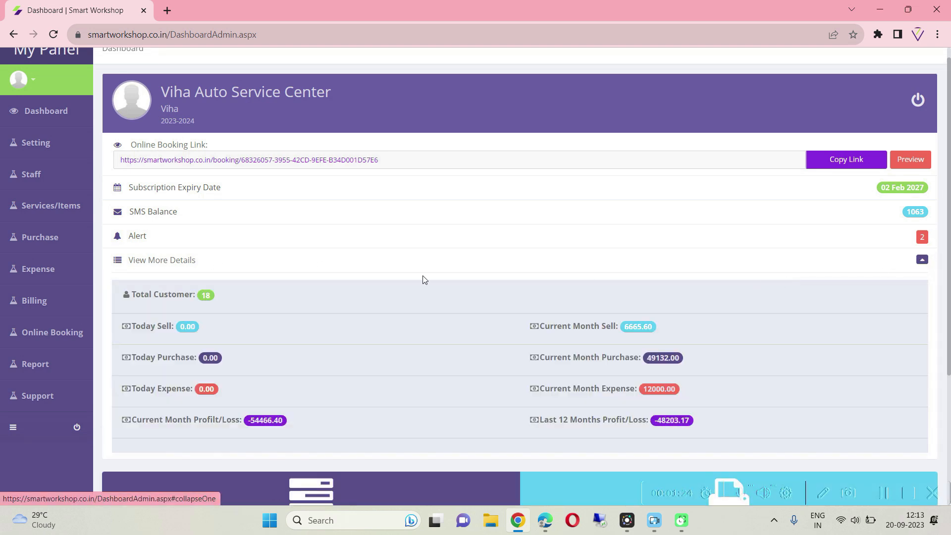
pyautogui.scroll(-3, 411, 282)
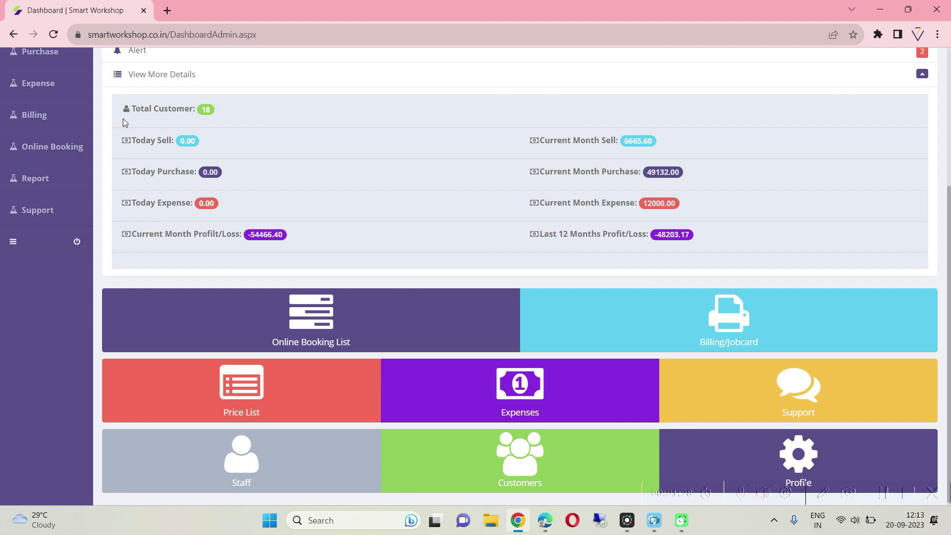
pyautogui.moveTo(124, 110); pyautogui.dragTo(172, 114)
pyautogui.click(583, 143)
pyautogui.doubleClick(173, 172)
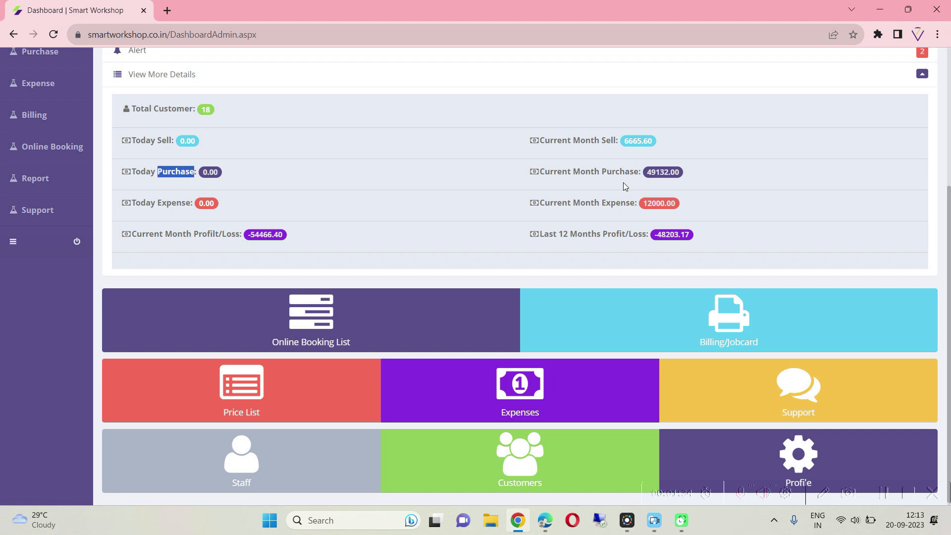
pyautogui.doubleClick(625, 172)
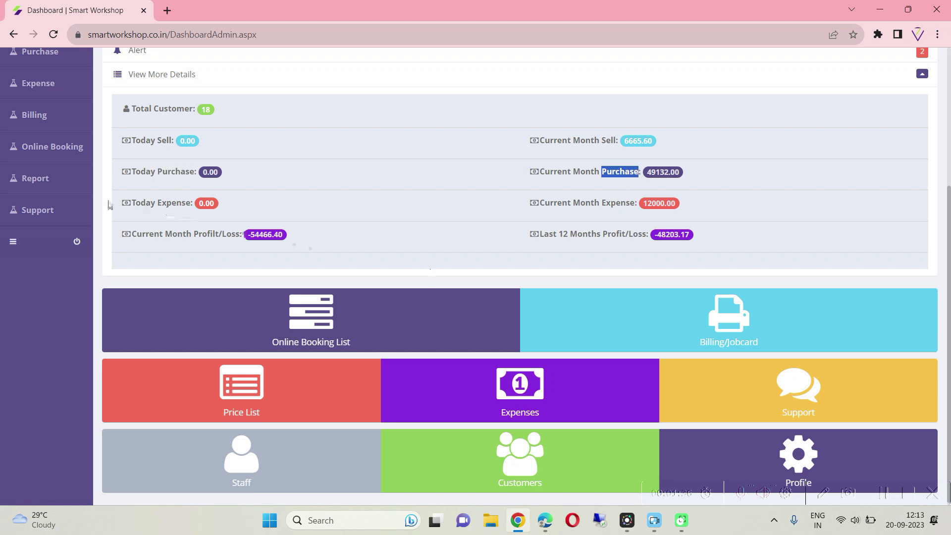
pyautogui.doubleClick(169, 203)
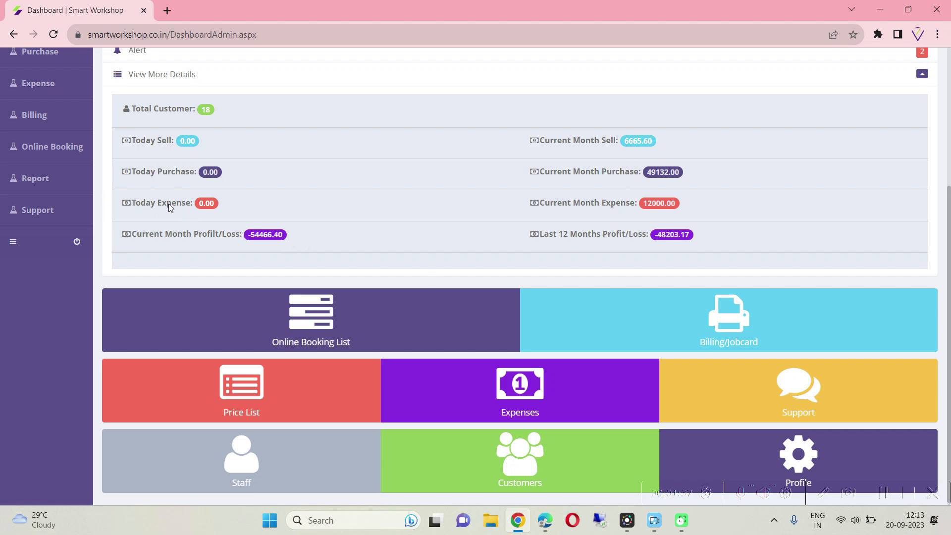
pyautogui.doubleClick(594, 204)
pyautogui.doubleClick(168, 236)
pyautogui.doubleClick(608, 236)
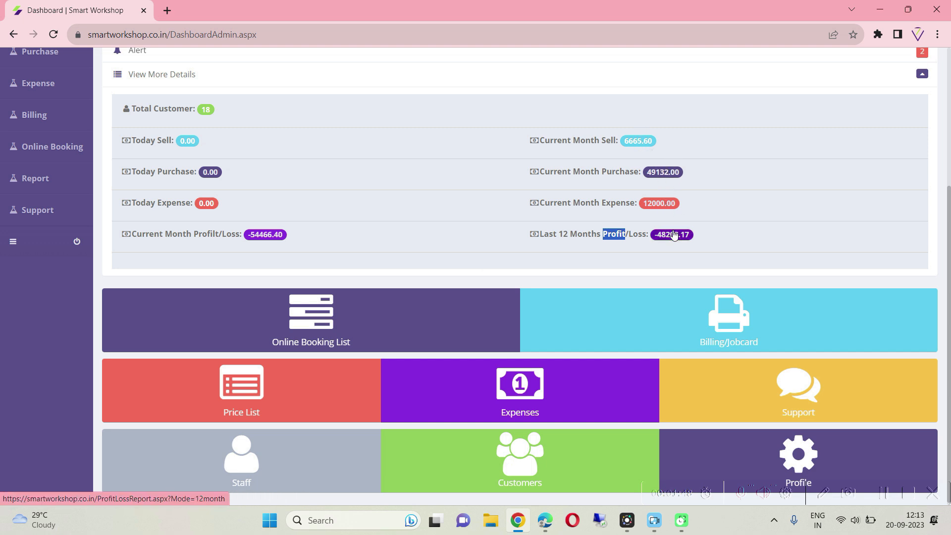
pyautogui.click(488, 268)
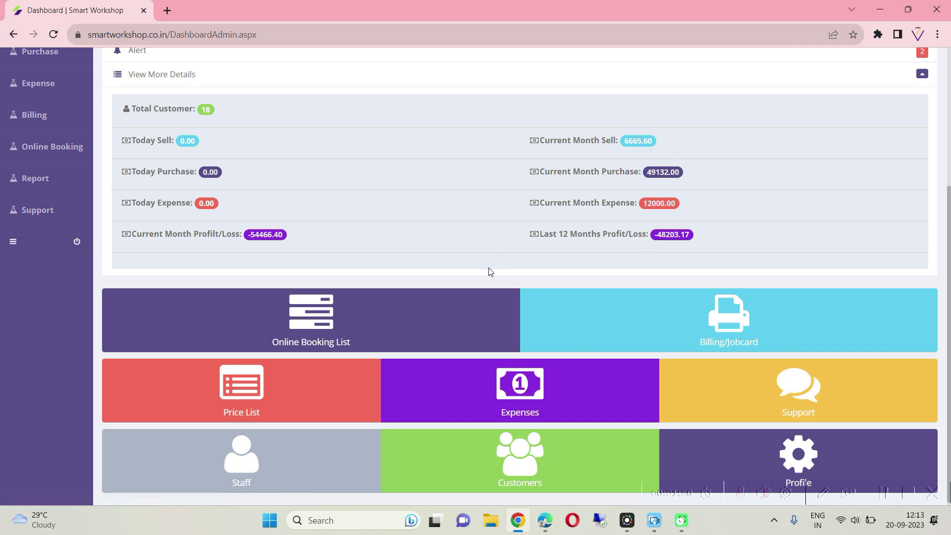
pyautogui.scroll(-1, 490, 271)
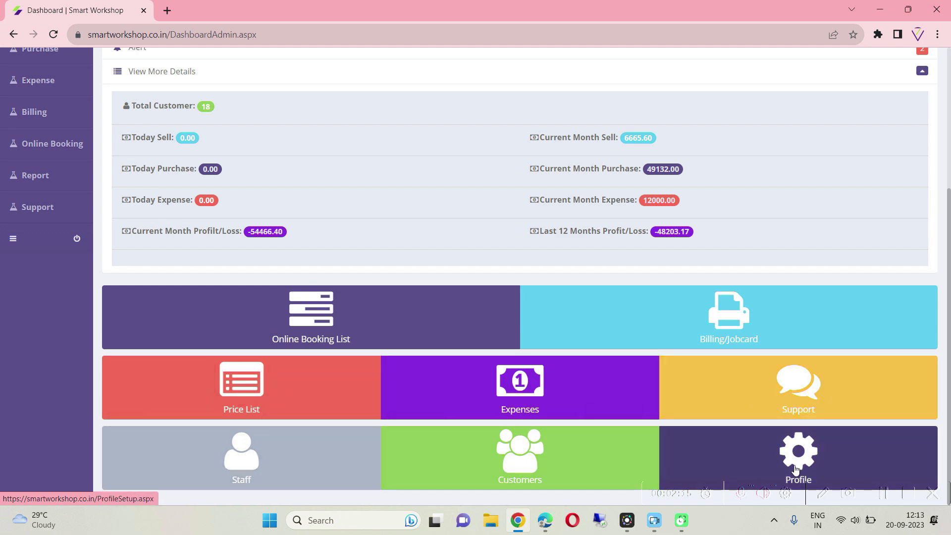
pyautogui.scroll(5, 795, 468)
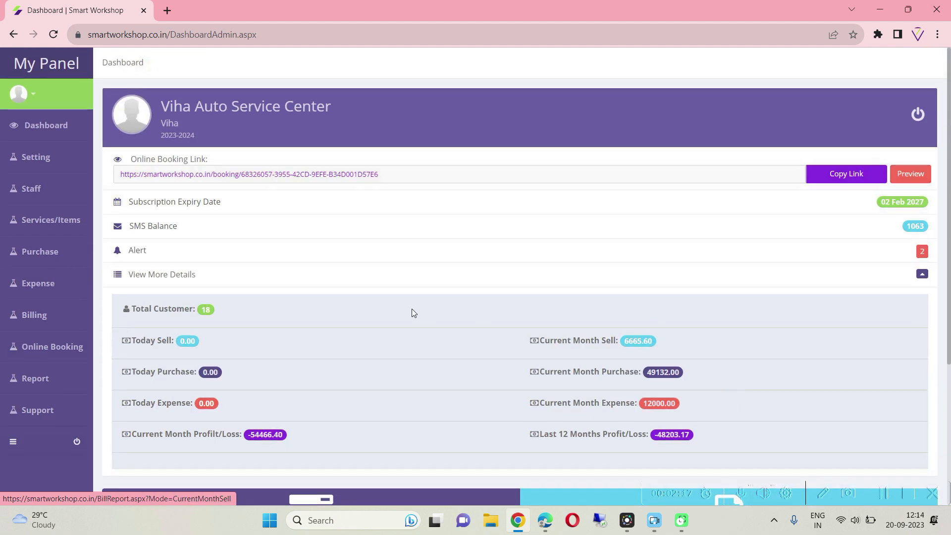
pyautogui.click(922, 275)
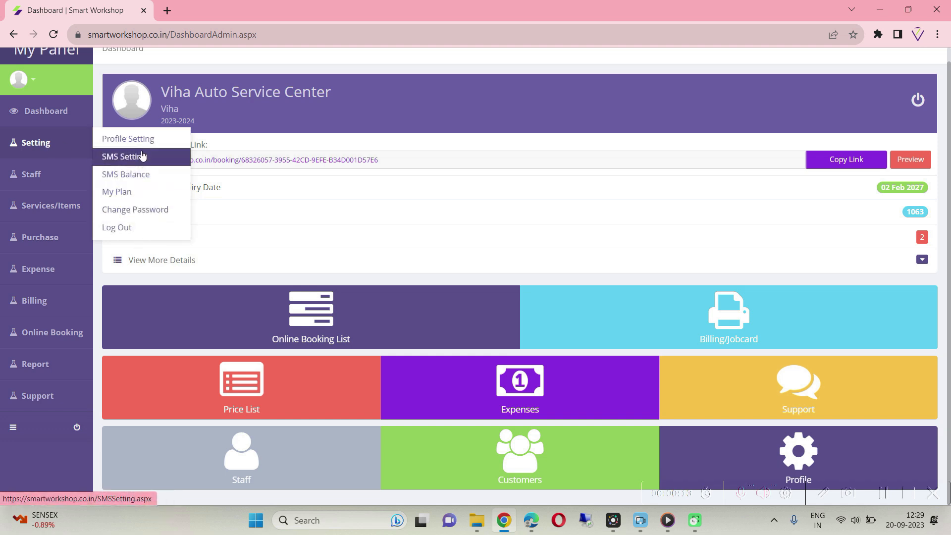
# Open Profile Setting and review the 2023-2024 financial year and CGST/SGST invoice taxes
pyautogui.moveTo(44, 146)
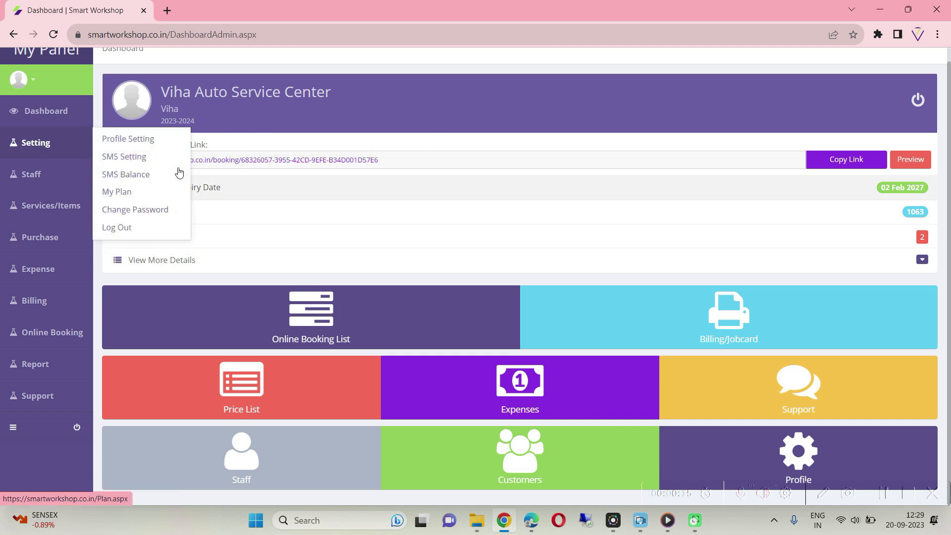
pyautogui.click(140, 143)
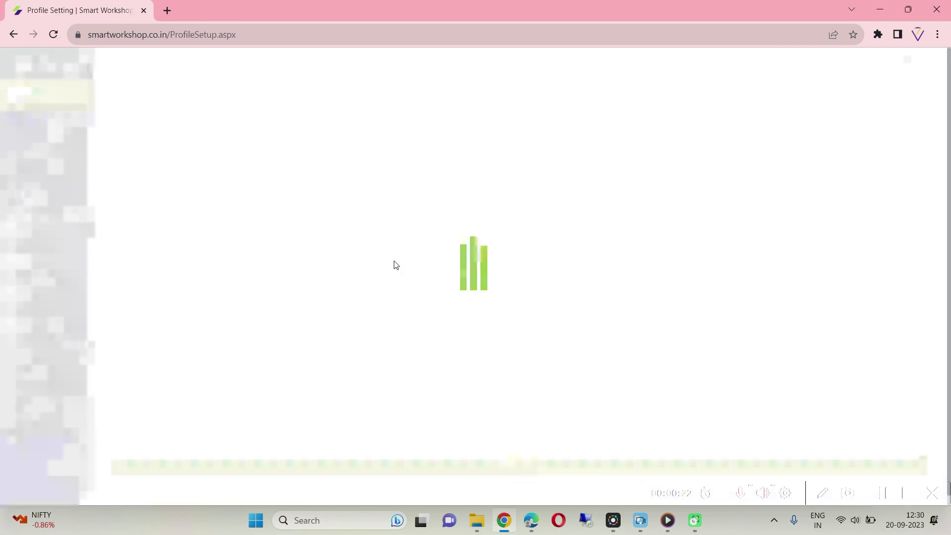
pyautogui.scroll(-1, 394, 264)
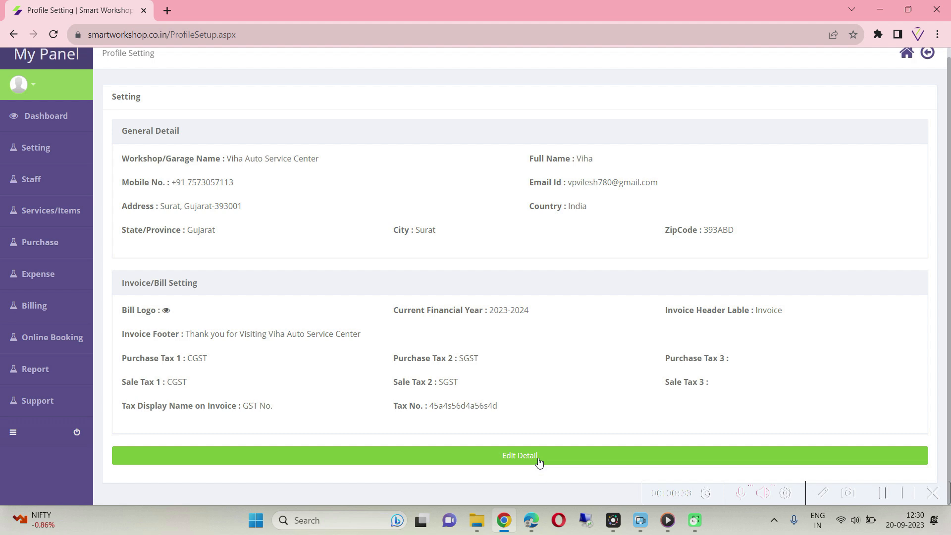
pyautogui.moveTo(127, 131); pyautogui.dragTo(689, 416)
pyautogui.click(740, 411)
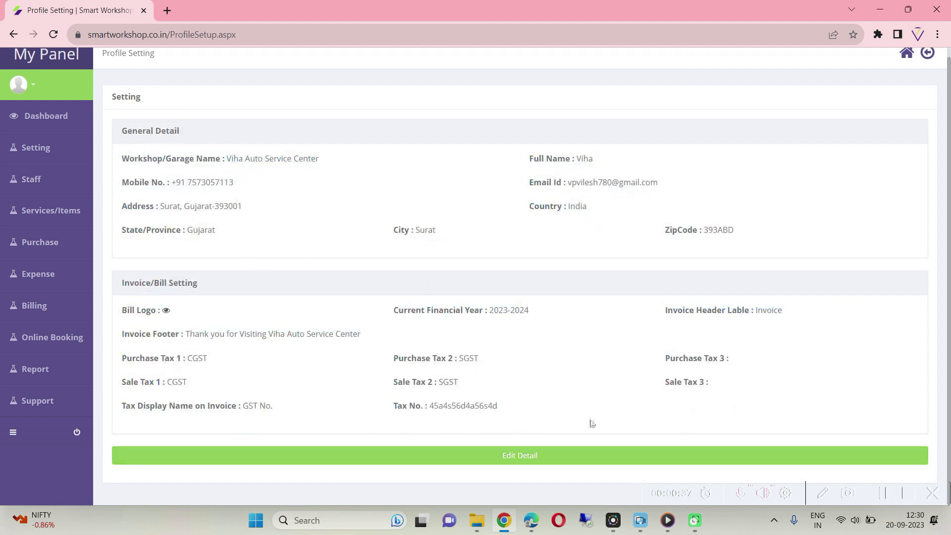
pyautogui.click(532, 462)
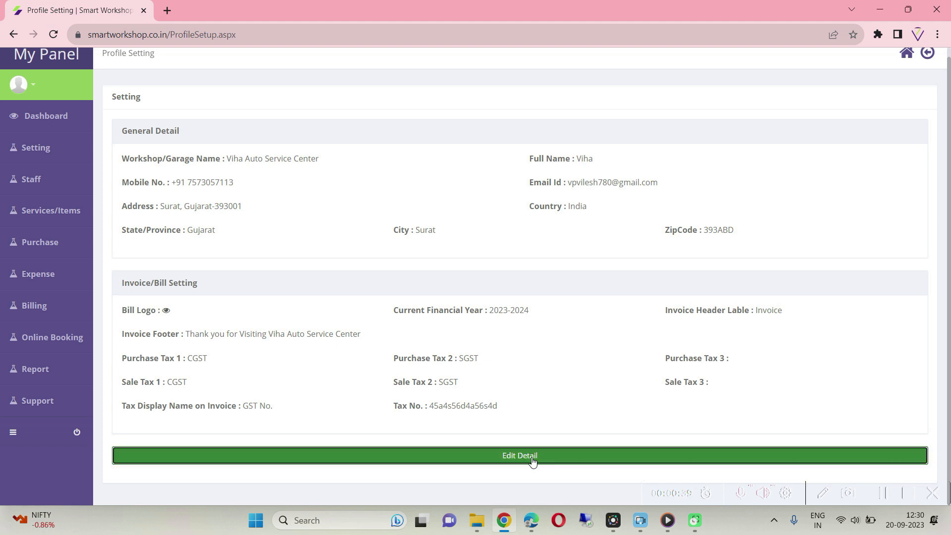
# Try financial year 2024-2025 in the profile form, then set it back to 2023-2024
pyautogui.scroll(-5, 403, 193)
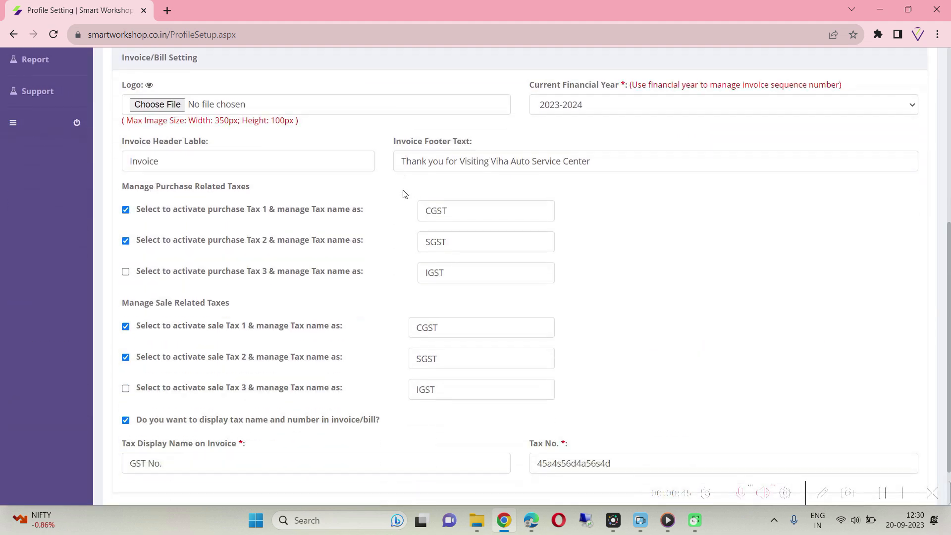
pyautogui.scroll(3, 403, 193)
pyautogui.scroll(3, 403, 193)
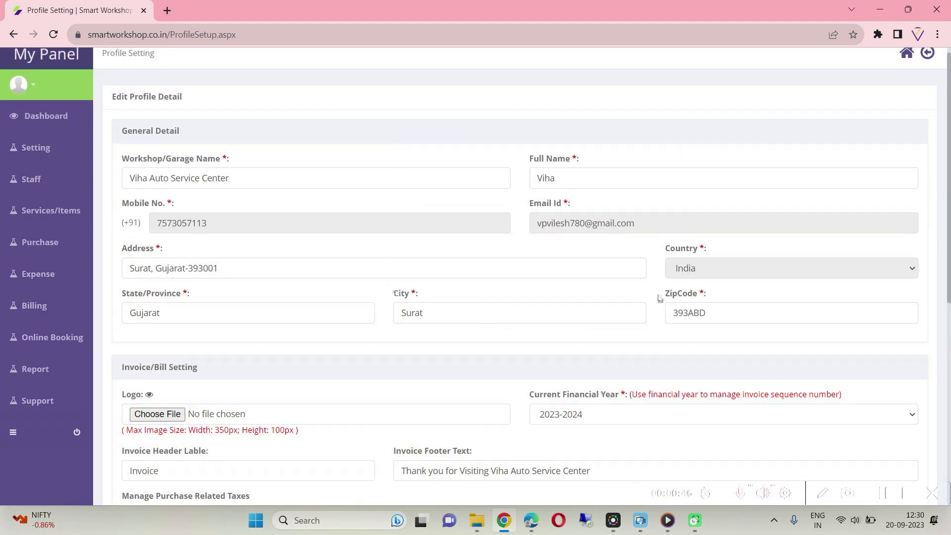
pyautogui.scroll(-5, 369, 195)
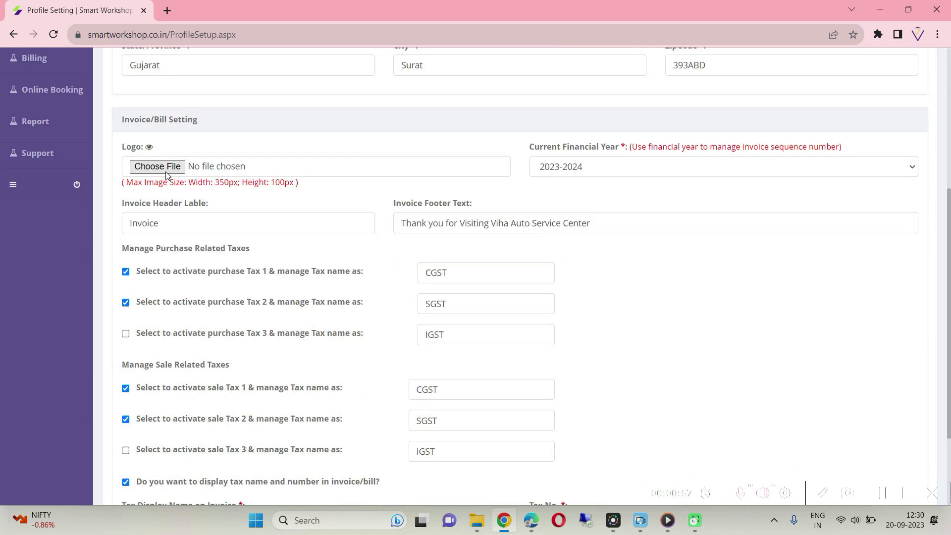
pyautogui.click(618, 166)
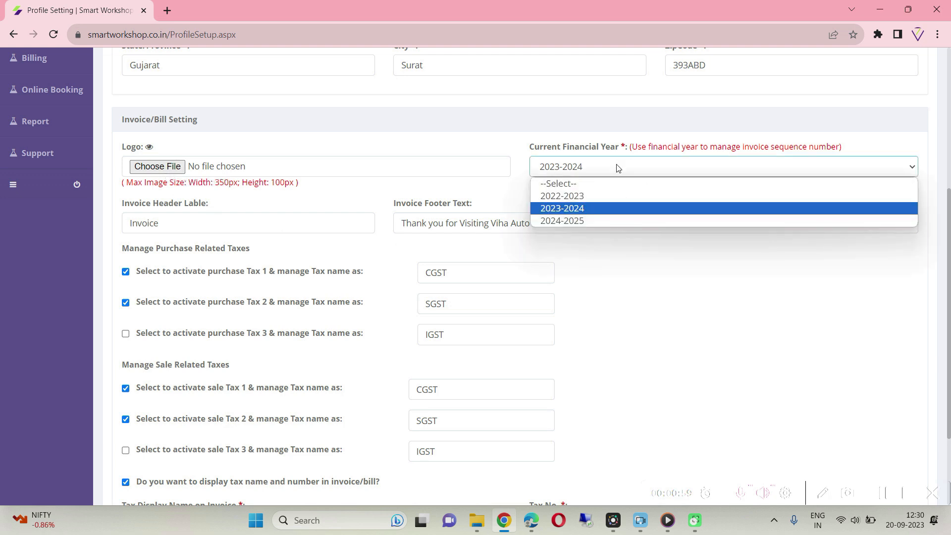
pyautogui.click(589, 136)
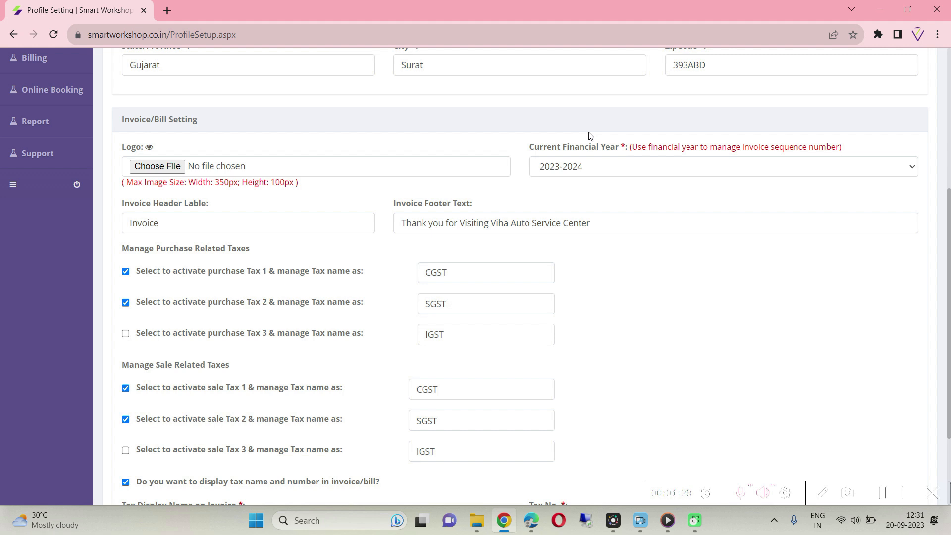
pyautogui.click(581, 167)
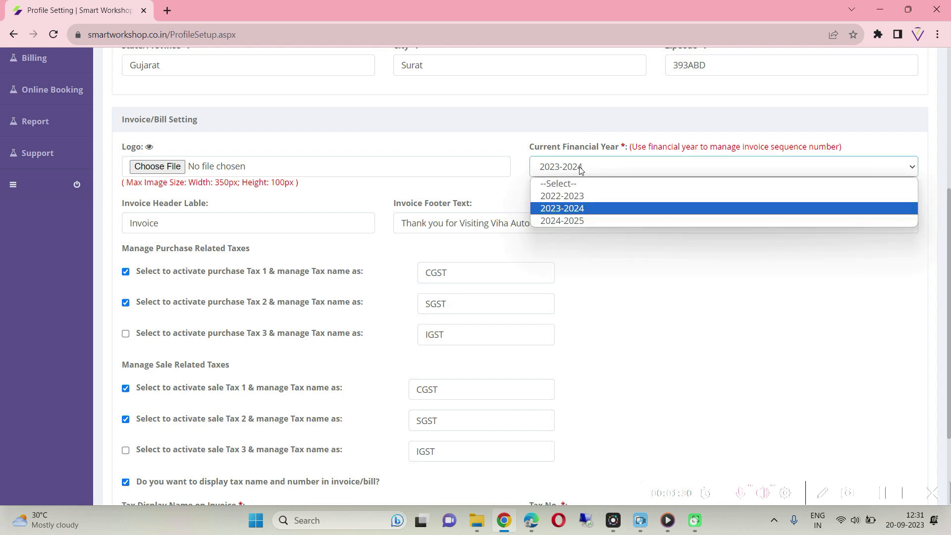
pyautogui.click(570, 221)
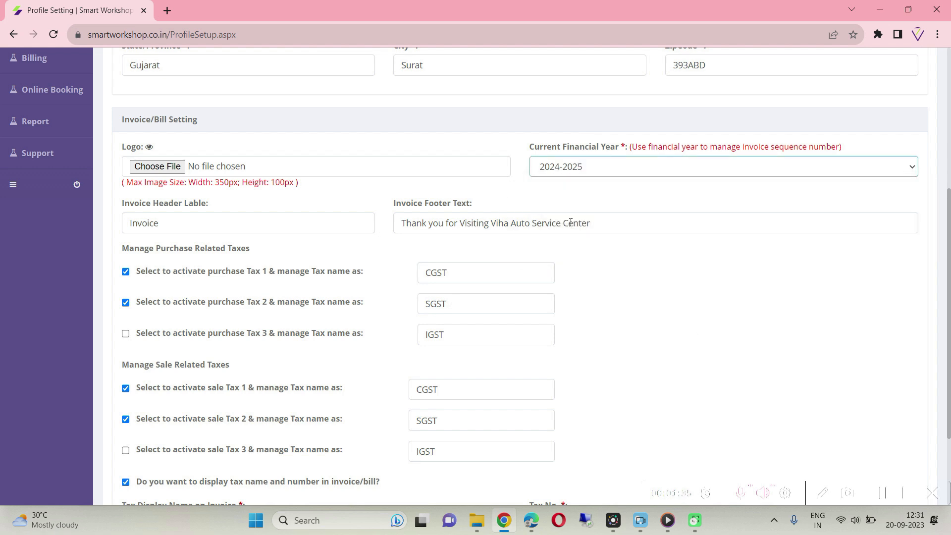
pyautogui.click(589, 176)
pyautogui.click(564, 208)
# Review the invoice header and footer text, and toggle purchase Tax 2 off and back on
pyautogui.scroll(-3, 525, 206)
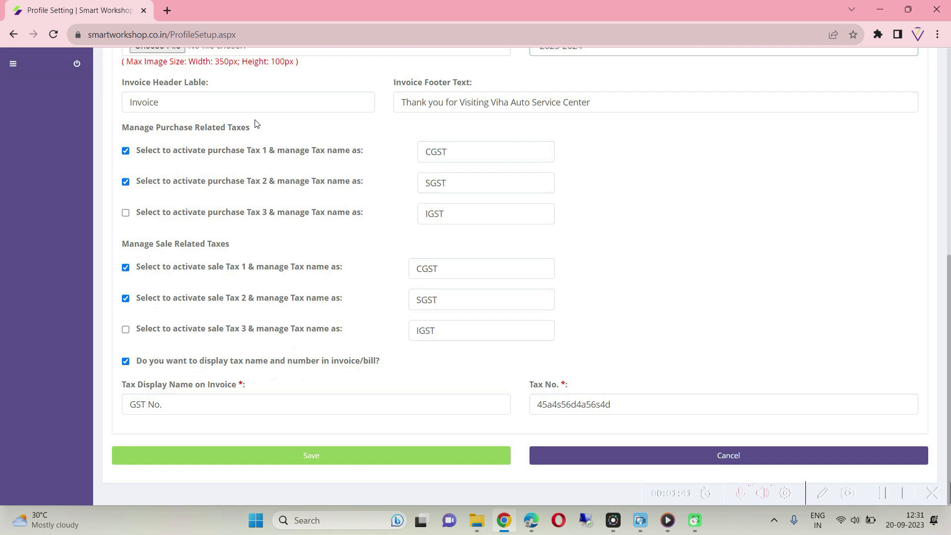
pyautogui.click(230, 104)
pyautogui.doubleClick(153, 108)
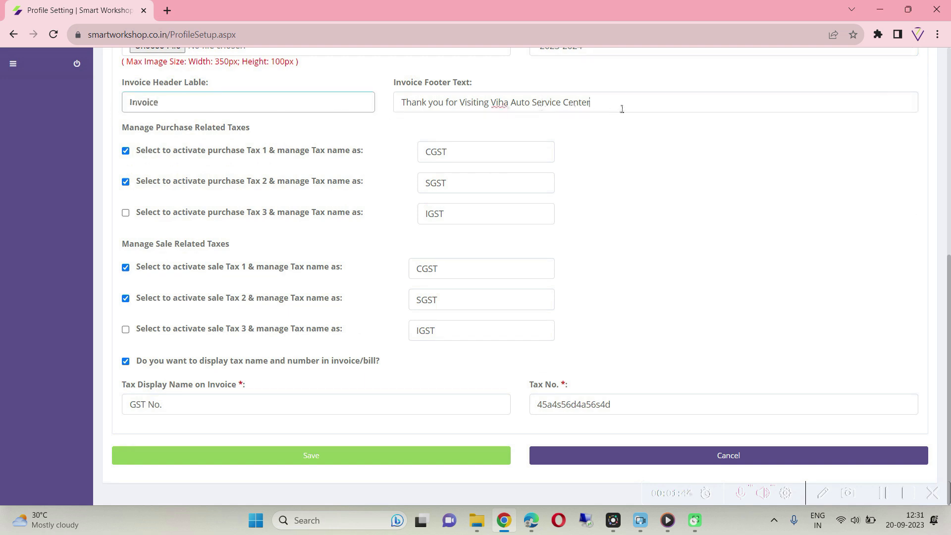
pyautogui.moveTo(621, 106); pyautogui.dragTo(391, 107)
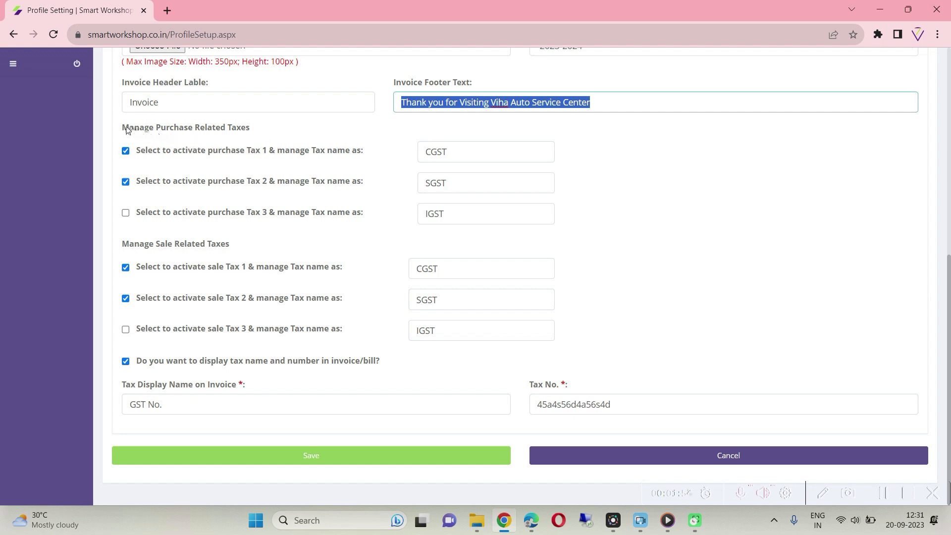
pyautogui.moveTo(126, 130); pyautogui.dragTo(258, 134)
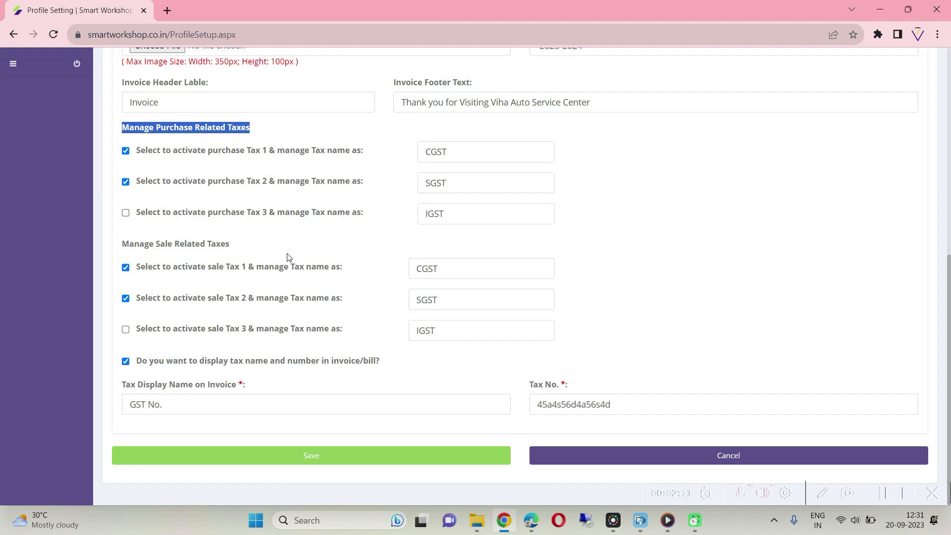
pyautogui.click(126, 182)
pyautogui.click(126, 182)
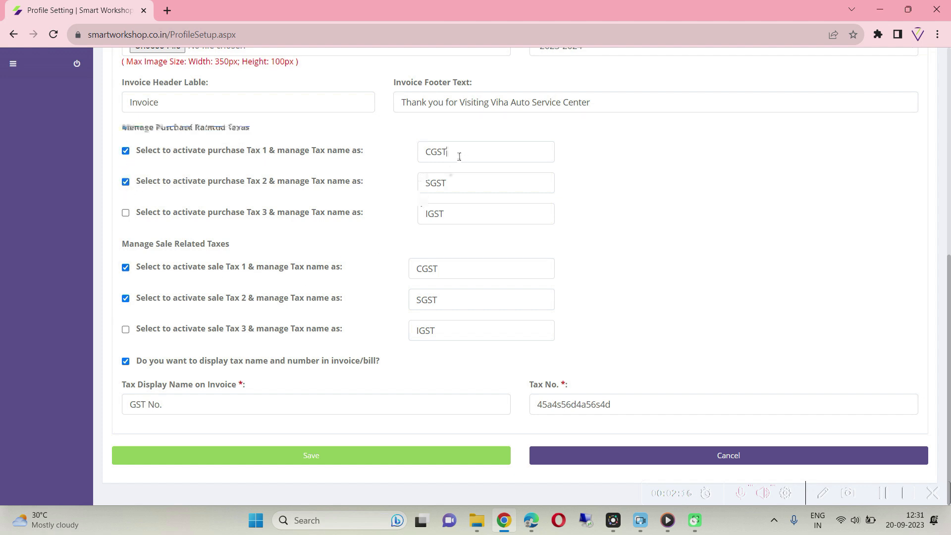
# Switch off sale Tax 2 and sale Tax 1, keeping purchase CGST and SGST active
pyautogui.moveTo(456, 155); pyautogui.dragTo(426, 156)
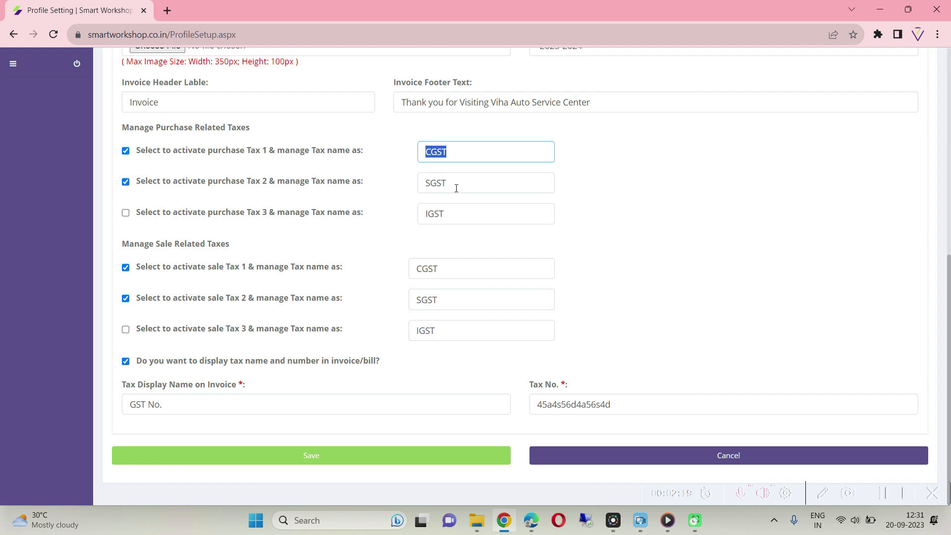
pyautogui.moveTo(454, 185); pyautogui.dragTo(426, 183)
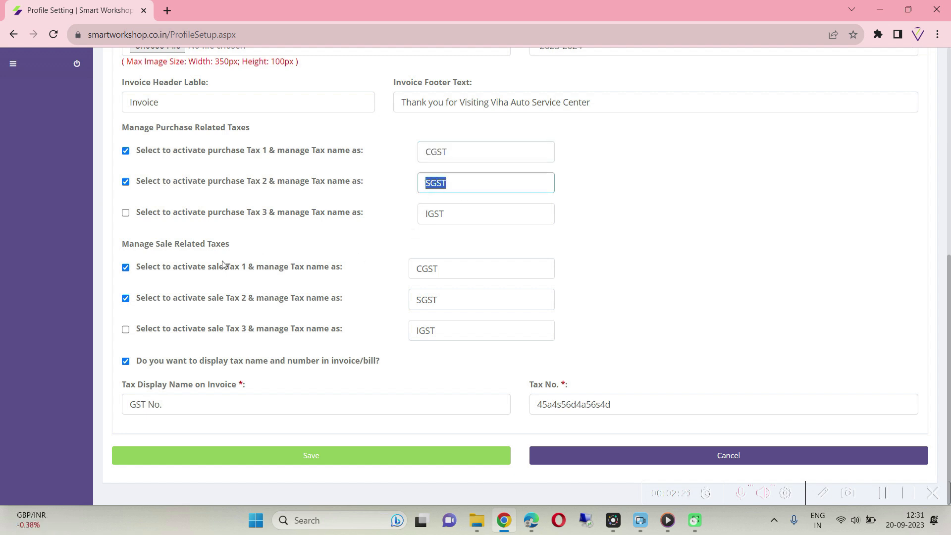
pyautogui.click(116, 248)
pyautogui.moveTo(117, 251); pyautogui.dragTo(240, 248)
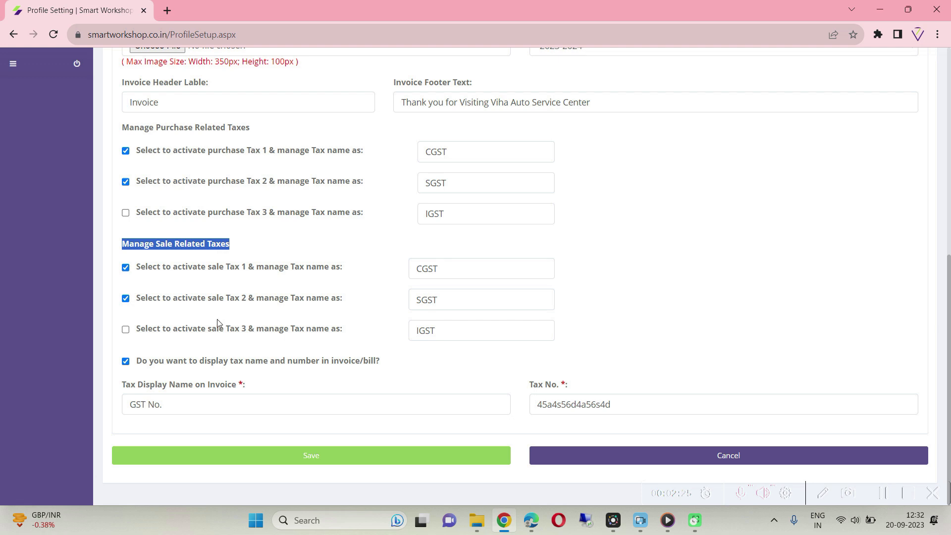
pyautogui.click(126, 299)
pyautogui.click(126, 268)
# Reactivate sale Tax 1 and Tax 2, naming sale Tax 1 CGST after trying 'vat'
pyautogui.click(202, 273)
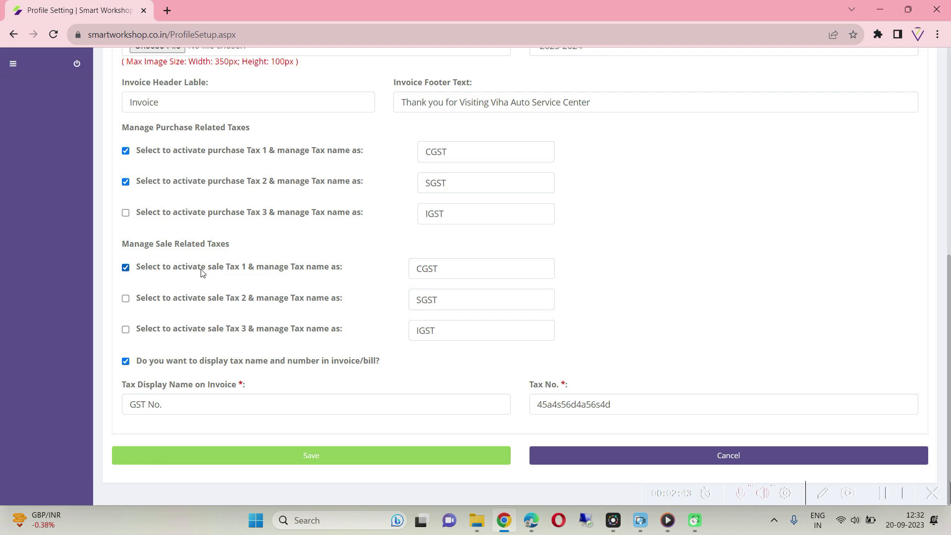
pyautogui.doubleClick(429, 270)
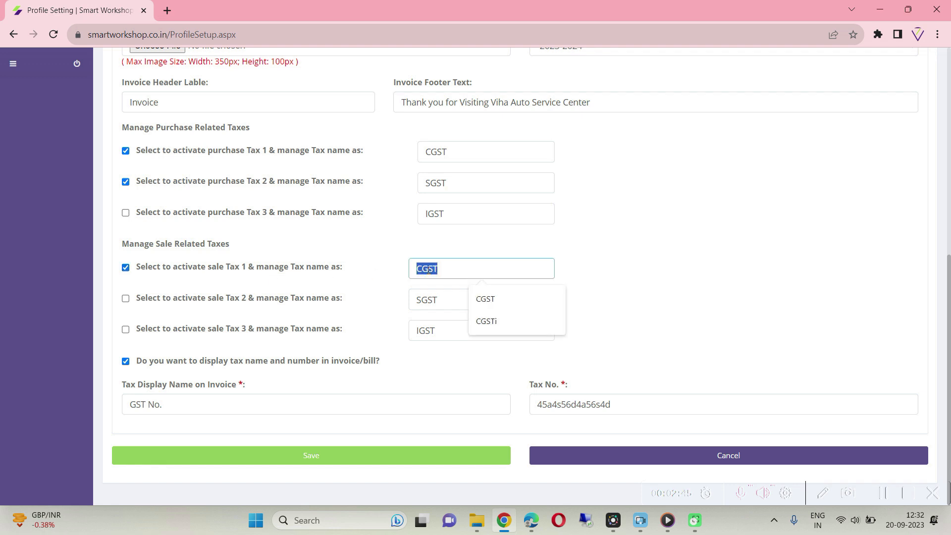
pyautogui.write('vat')
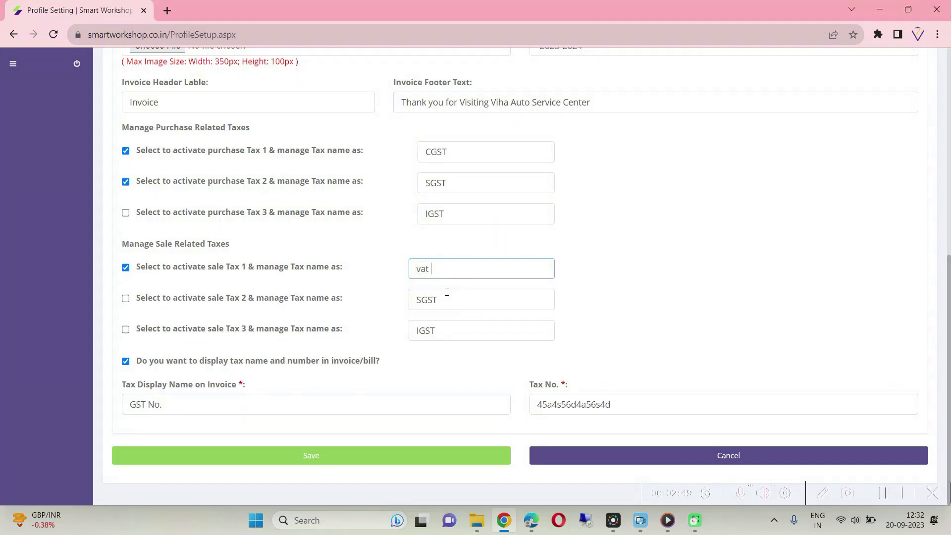
pyautogui.press('BackSpace')
pyautogui.press('BackSpace')
pyautogui.press('BackSpace')
pyautogui.press('BackSpace')
pyautogui.click(126, 298)
pyautogui.click(434, 269)
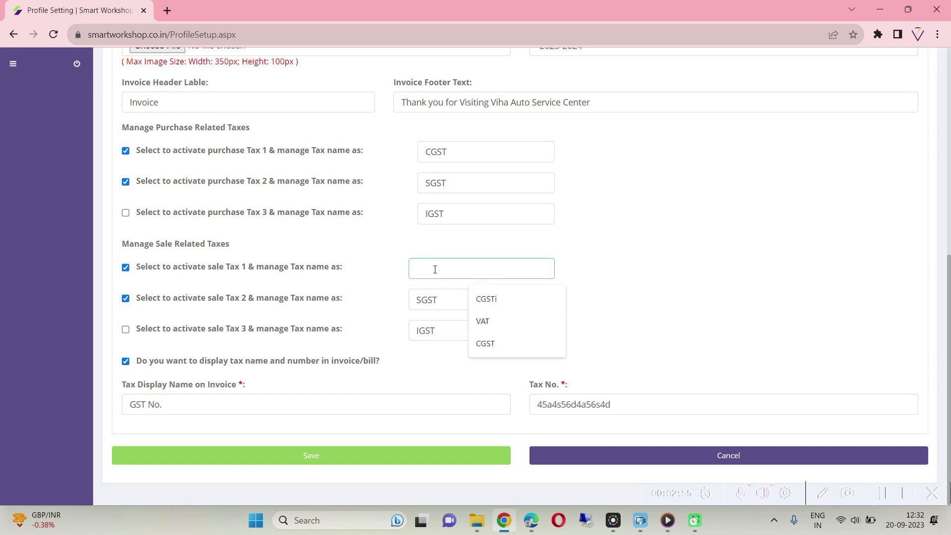
pyautogui.write('C')
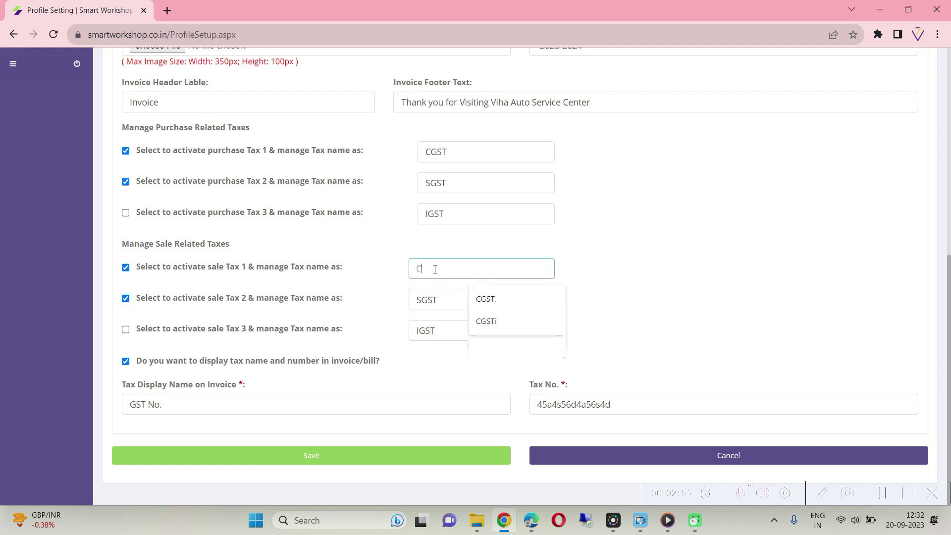
pyautogui.click(509, 298)
pyautogui.click(430, 299)
# Leave sale Tax 3 off and save the profile with its GST No. tax number
pyautogui.click(256, 331)
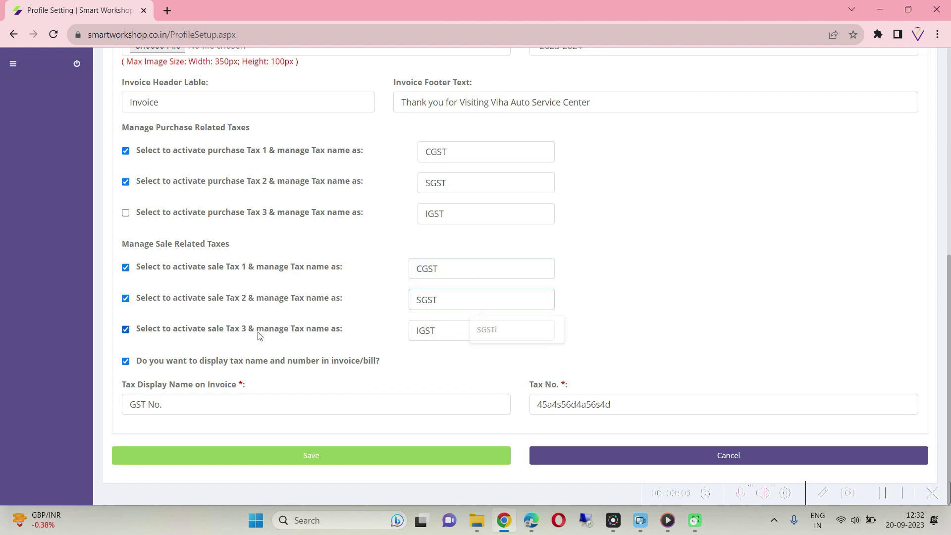
pyautogui.click(128, 331)
pyautogui.moveTo(180, 404); pyautogui.dragTo(116, 410)
pyautogui.doubleClick(574, 404)
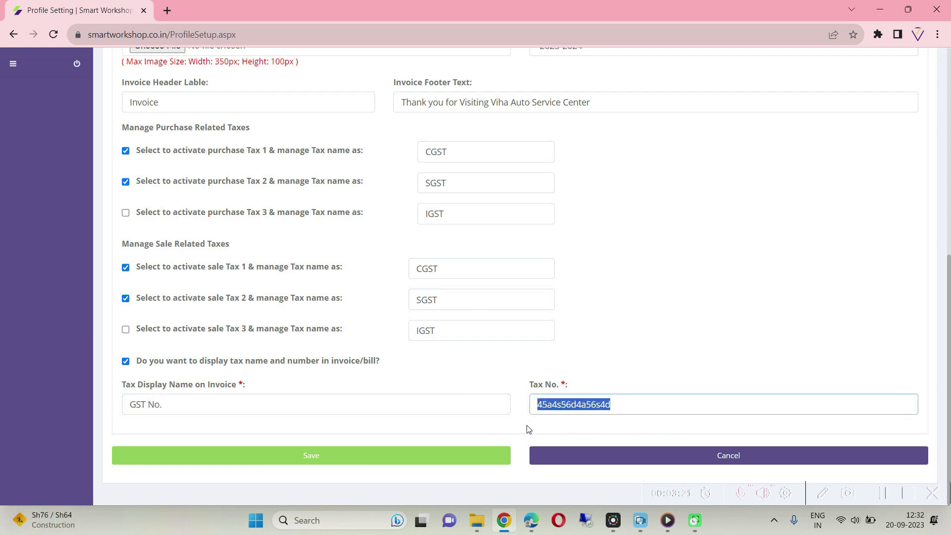
pyautogui.click(344, 460)
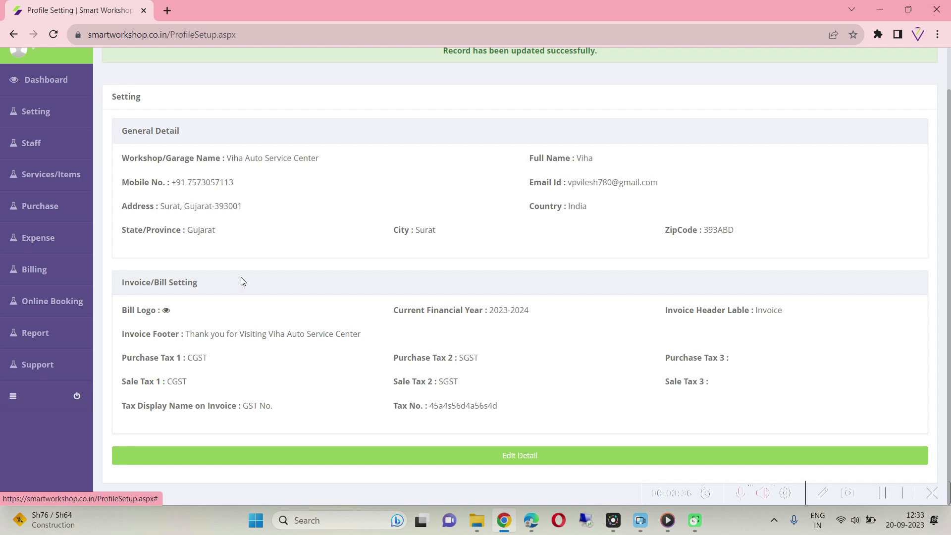
# Show the Setting menu's list of pages from the sidebar
pyautogui.moveTo(44, 112)
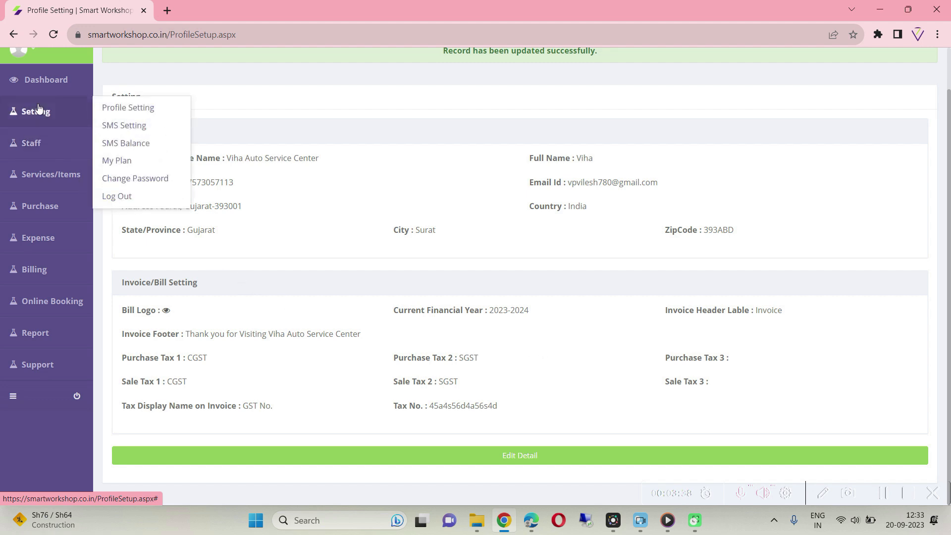
# Open SMS Setting and turn on invoice/bill SMS to customers
pyautogui.click(133, 127)
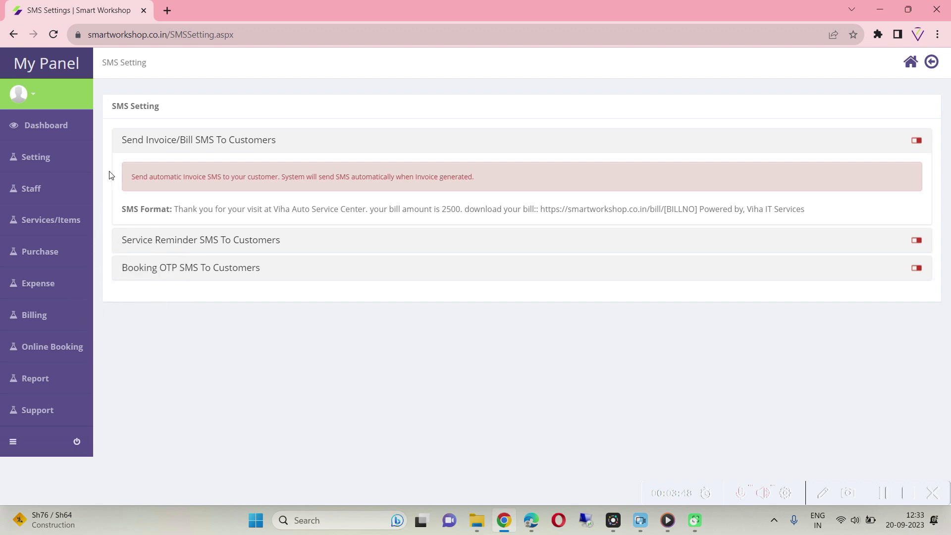
pyautogui.moveTo(118, 143); pyautogui.dragTo(290, 160)
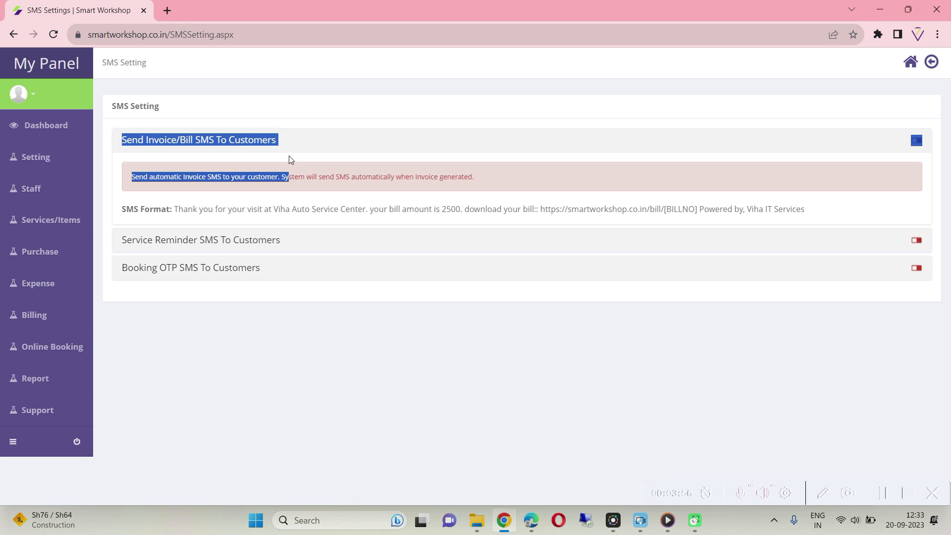
pyautogui.click(866, 156)
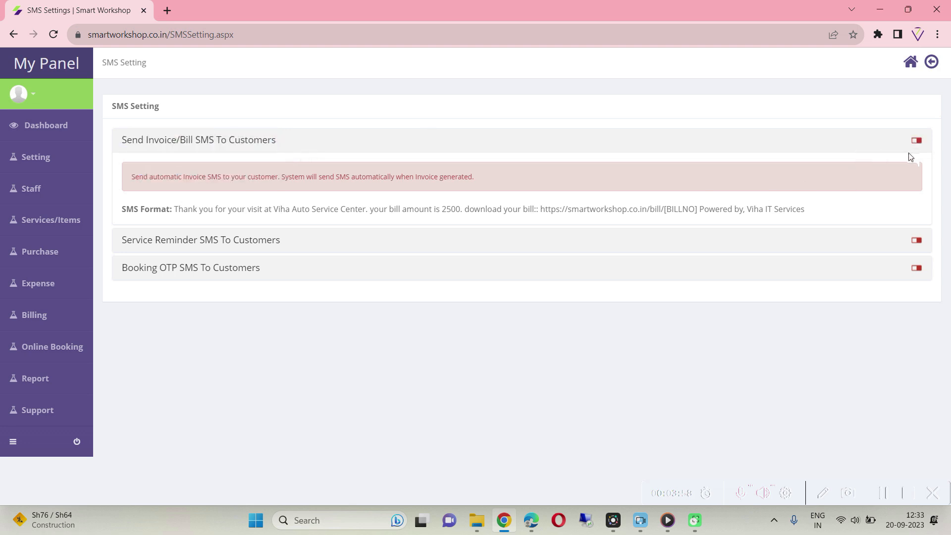
pyautogui.click(916, 143)
# Review the automatic invoice SMS format and expand the Service Reminder SMS section
pyautogui.moveTo(120, 181); pyautogui.dragTo(501, 191)
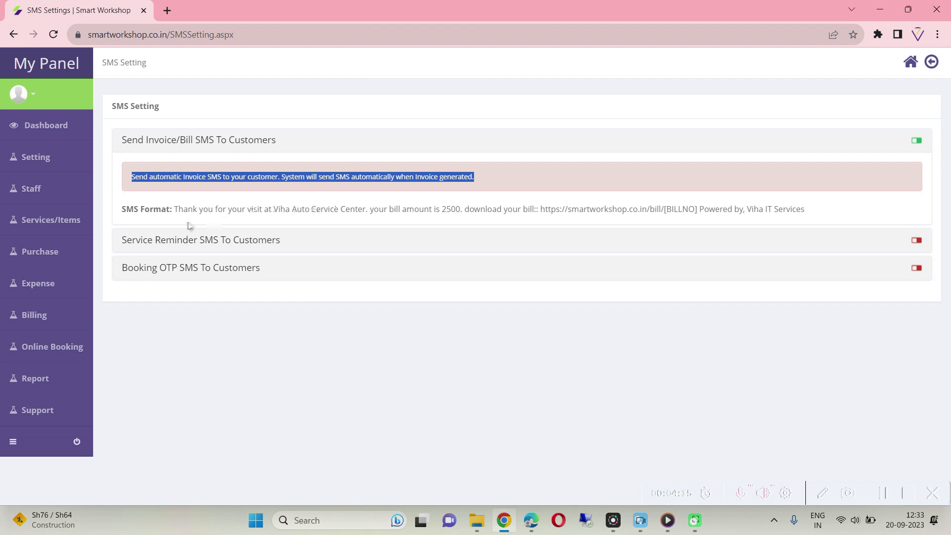
pyautogui.moveTo(172, 208); pyautogui.dragTo(824, 221)
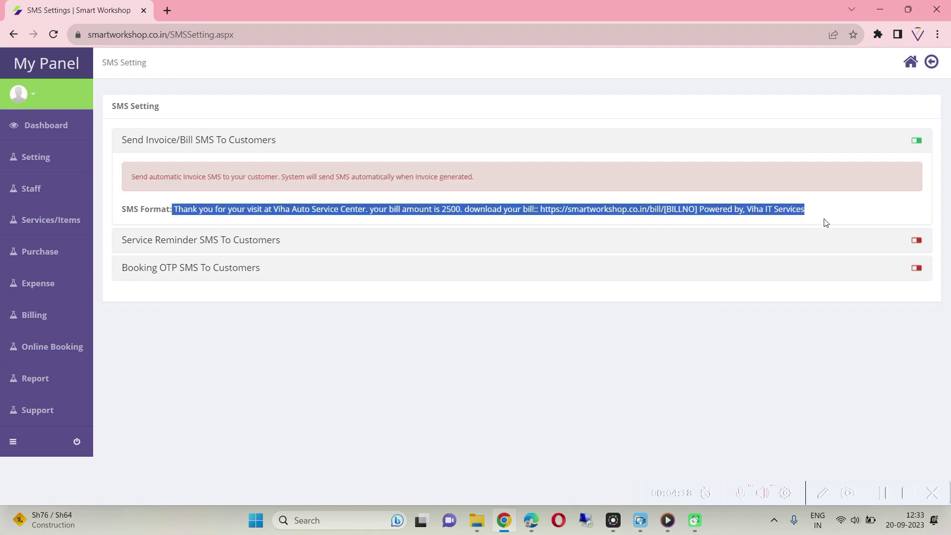
pyautogui.click(429, 354)
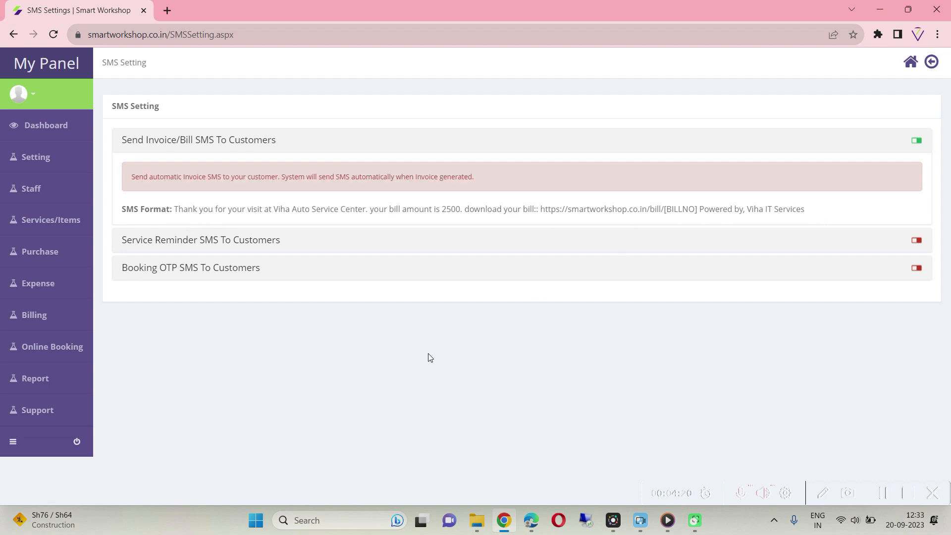
pyautogui.click(251, 241)
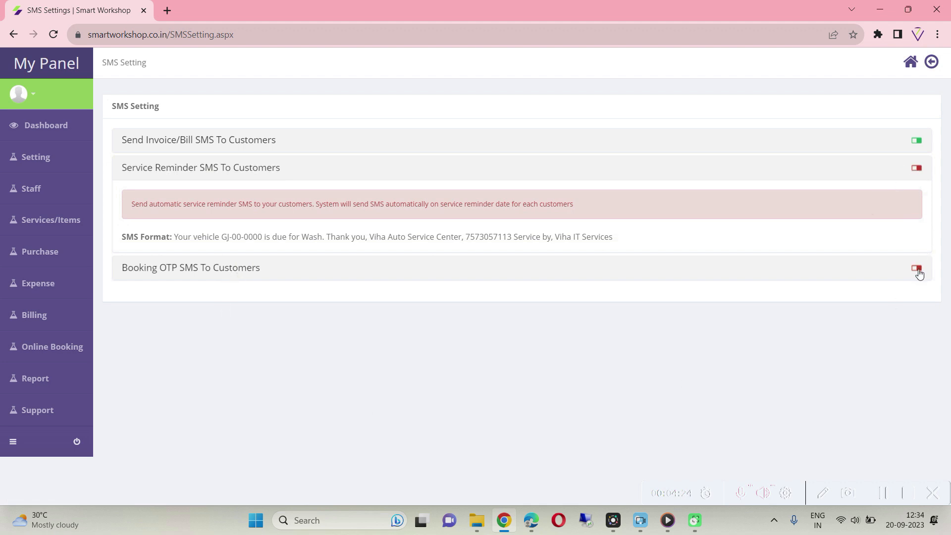
pyautogui.click(29, 156)
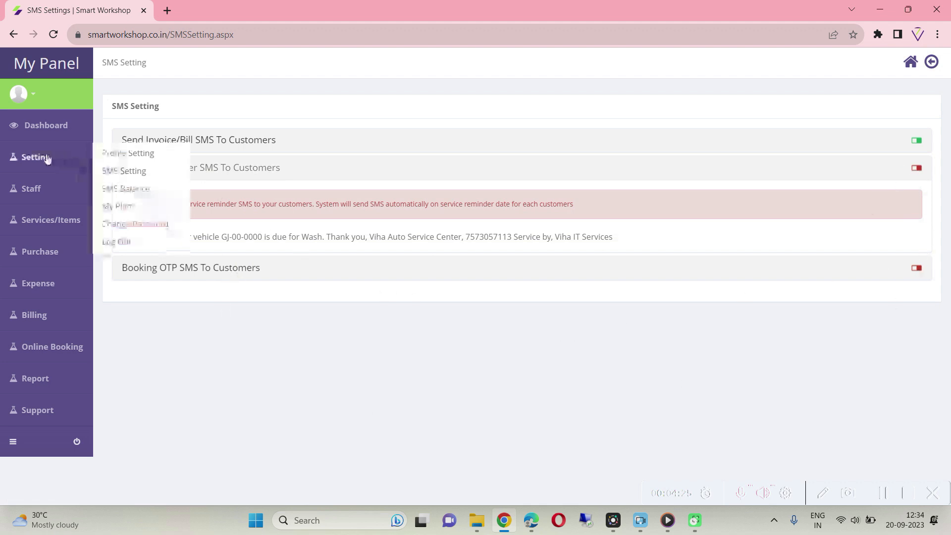
# Check the SMS Balance page showing 1063 SMS remaining and the available packages
pyautogui.click(137, 191)
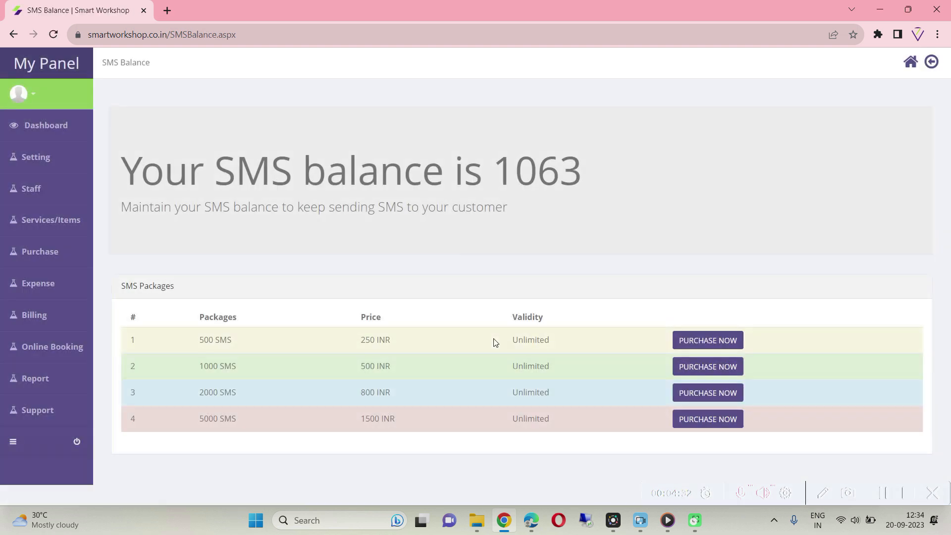
pyautogui.moveTo(498, 177); pyautogui.dragTo(596, 185)
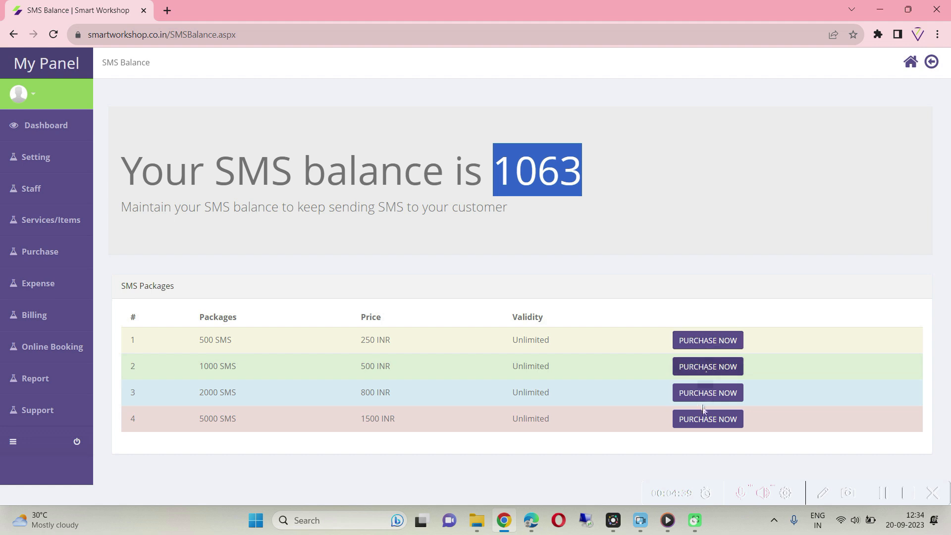
pyautogui.click(579, 268)
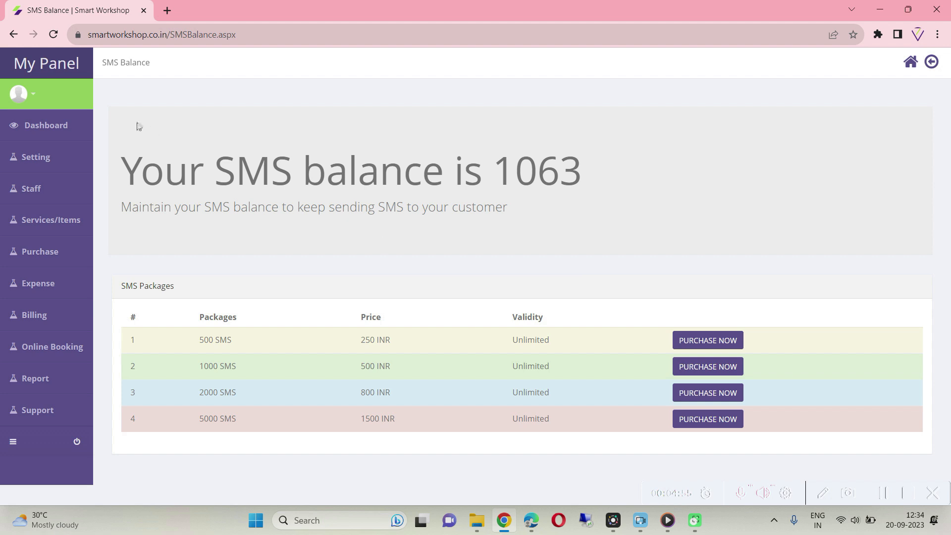
pyautogui.click(58, 164)
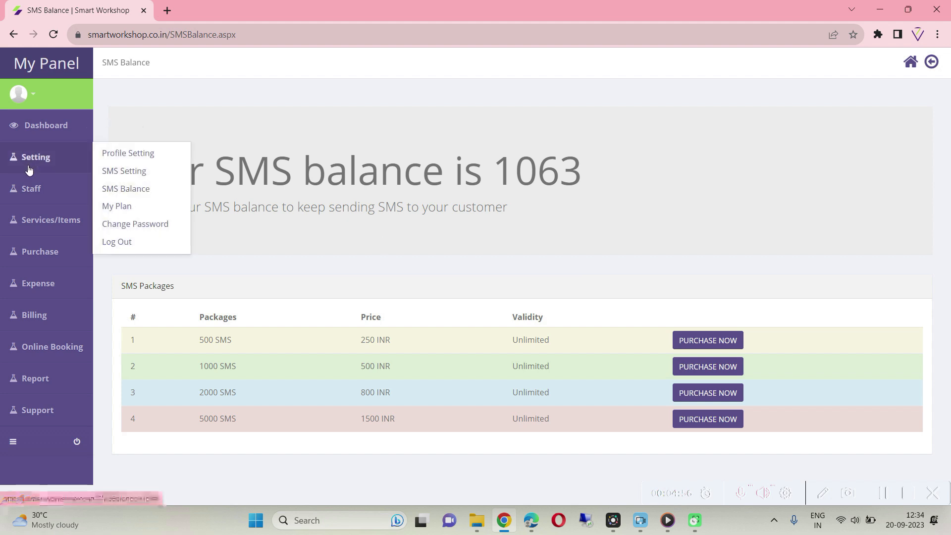
# Open My Plan to view the 02 Feb 2027 expiry and 600/4500 INR renewal plans
pyautogui.click(119, 211)
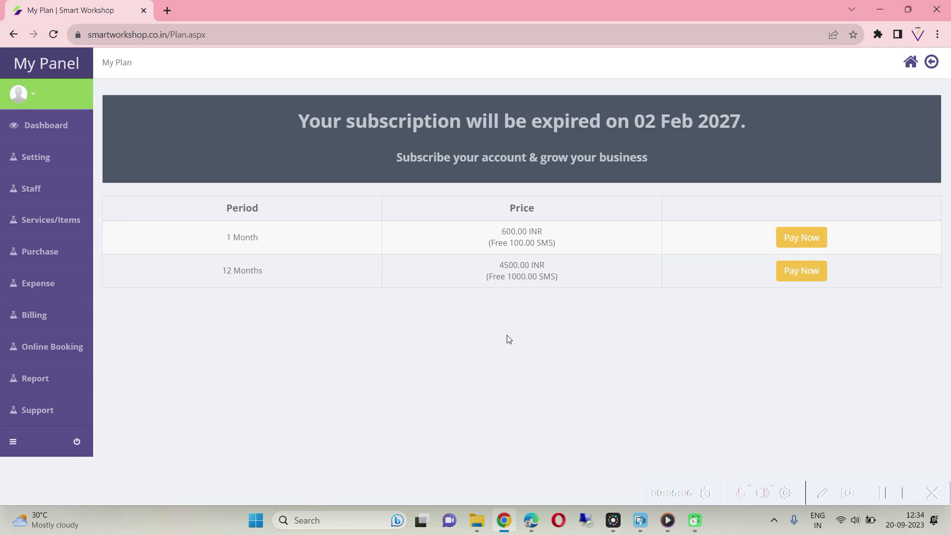
pyautogui.moveTo(4, 149)
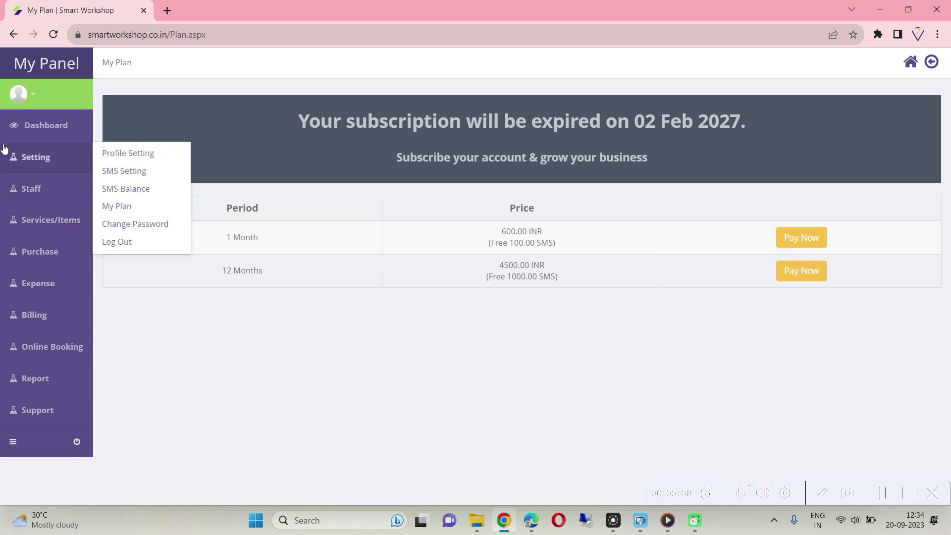
# Open Change Password and step through the current, new and confirm password fields
pyautogui.click(143, 227)
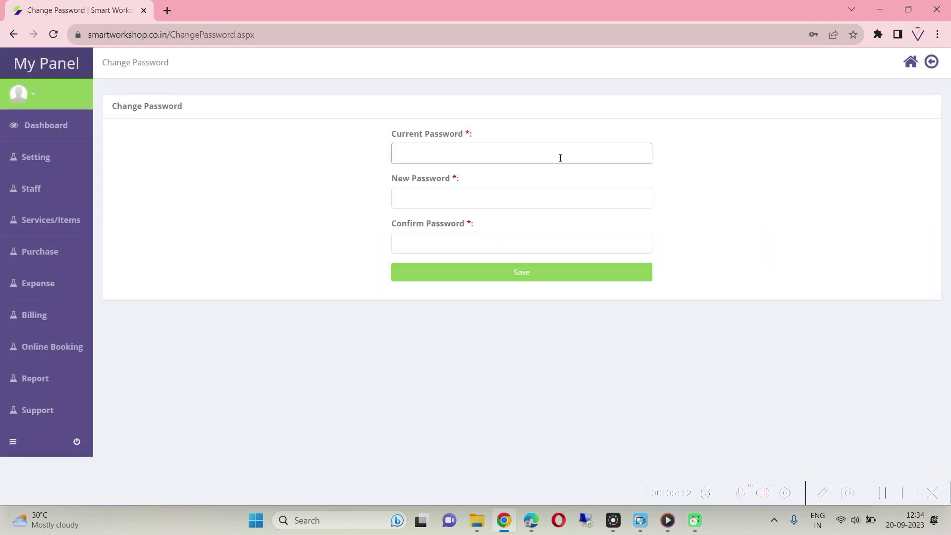
pyautogui.click(469, 149)
pyautogui.click(417, 199)
pyautogui.click(412, 244)
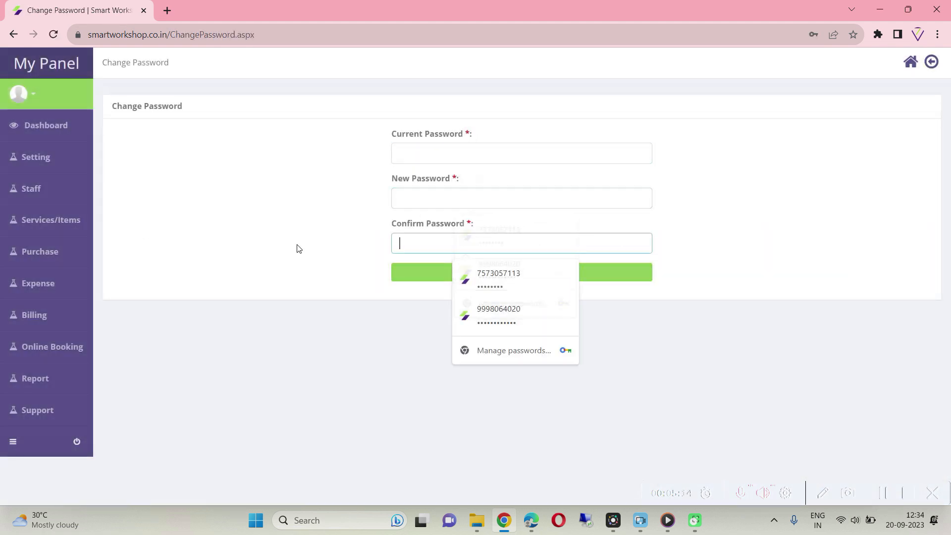
pyautogui.click(40, 161)
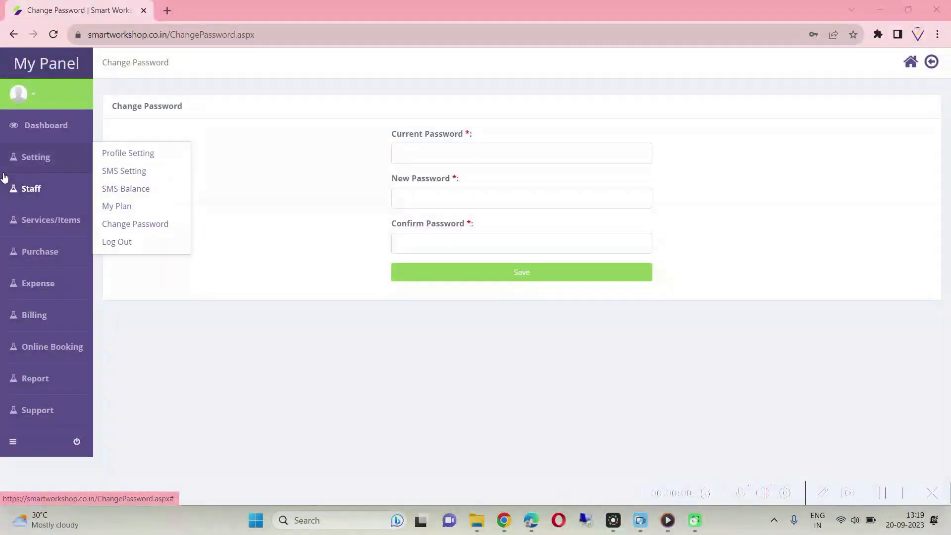
# Open Manage Staff, start a new staff entry, then cancel it unsaved
pyautogui.moveTo(35, 192)
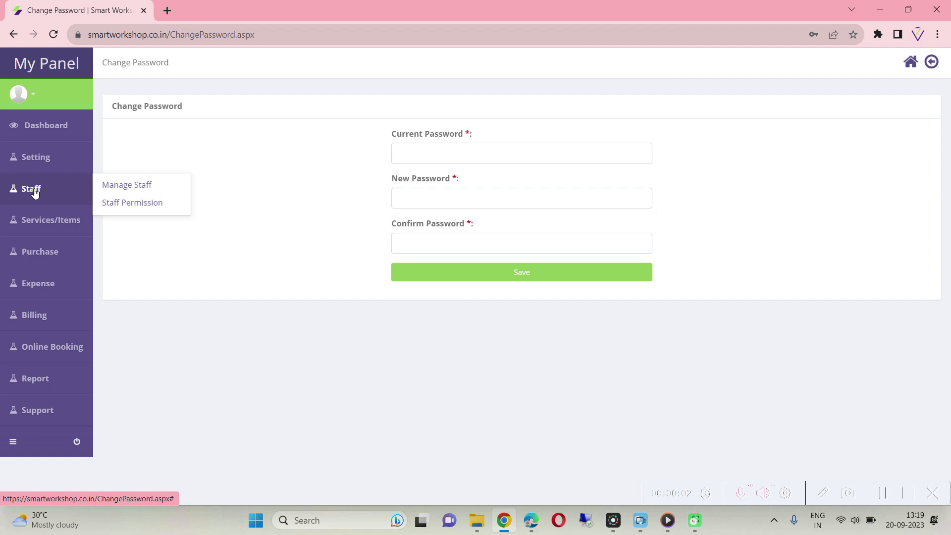
pyautogui.click(146, 186)
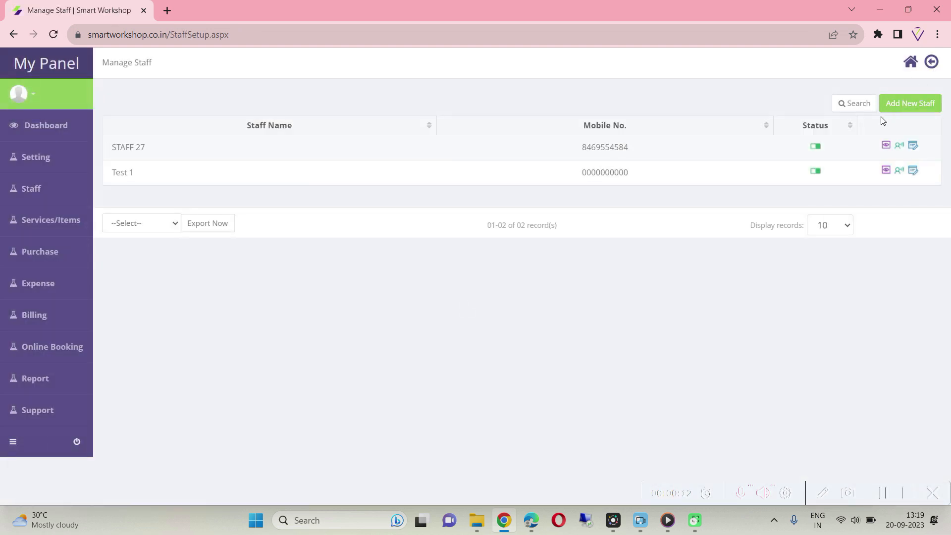
pyautogui.click(914, 108)
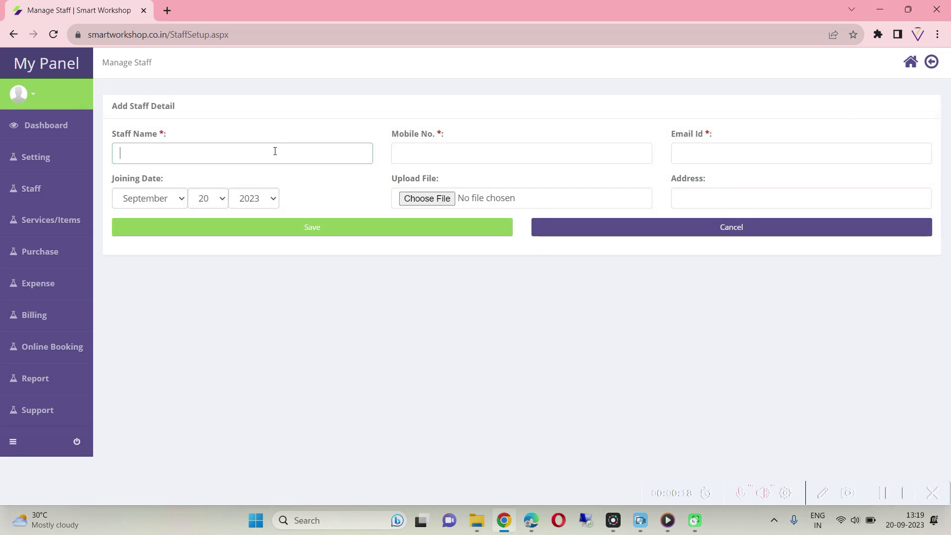
pyautogui.click(401, 156)
pyautogui.click(683, 156)
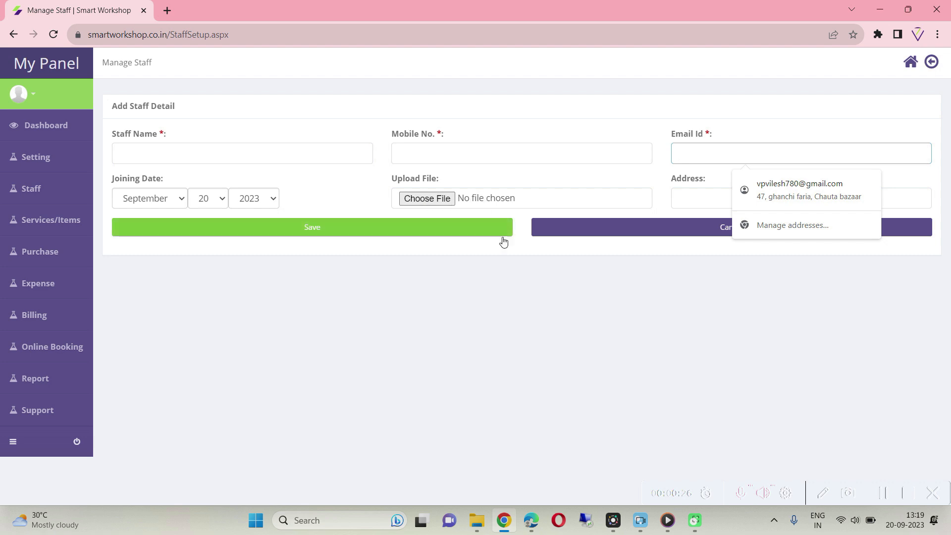
pyautogui.click(686, 231)
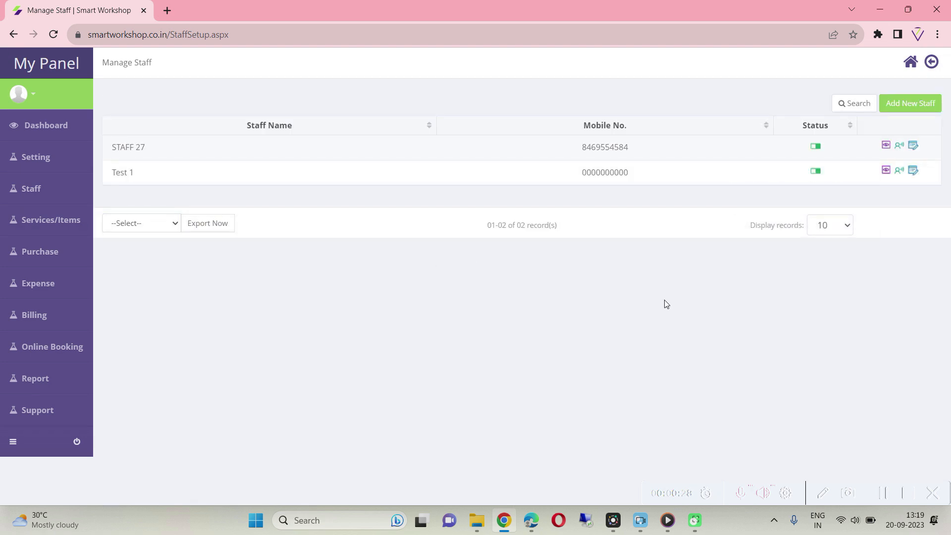
pyautogui.tripleClick(181, 157)
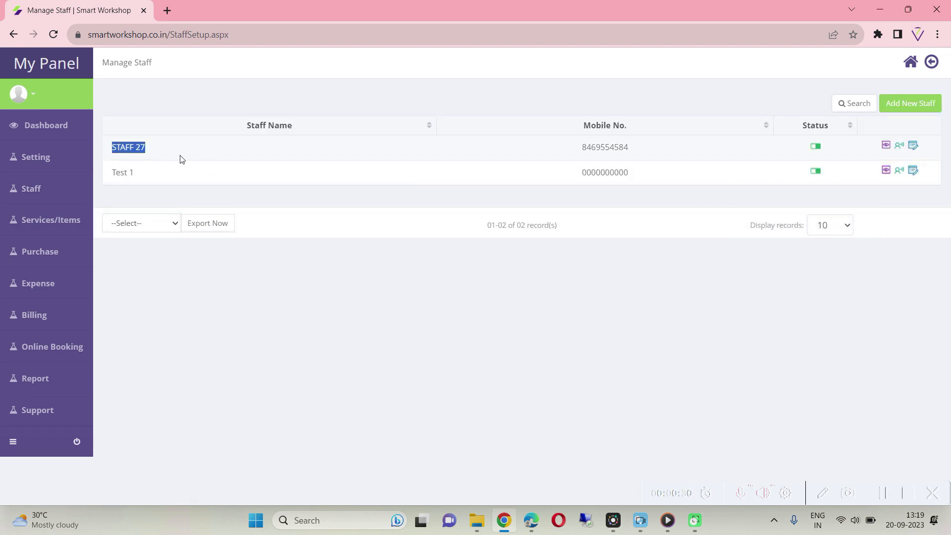
pyautogui.click(885, 147)
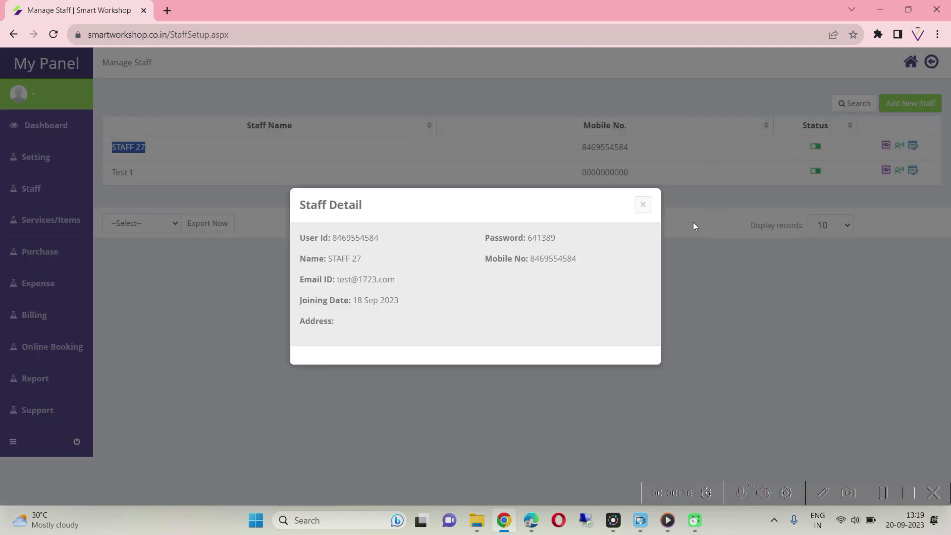
pyautogui.click(642, 205)
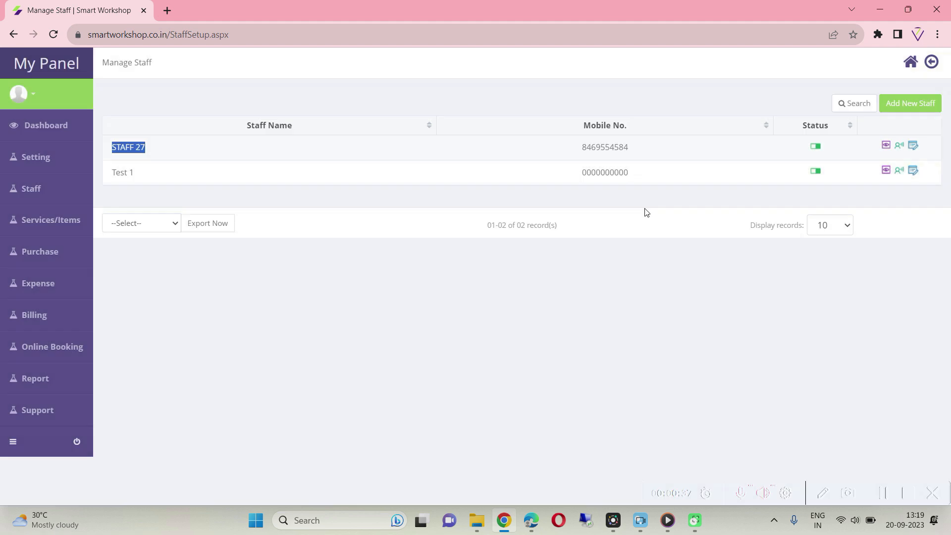
pyautogui.click(886, 147)
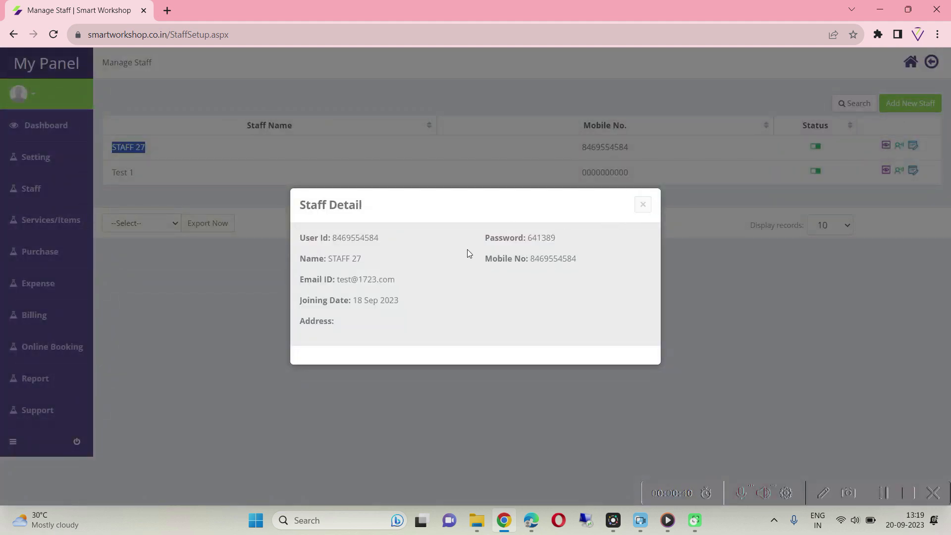
pyautogui.moveTo(303, 239); pyautogui.dragTo(358, 249)
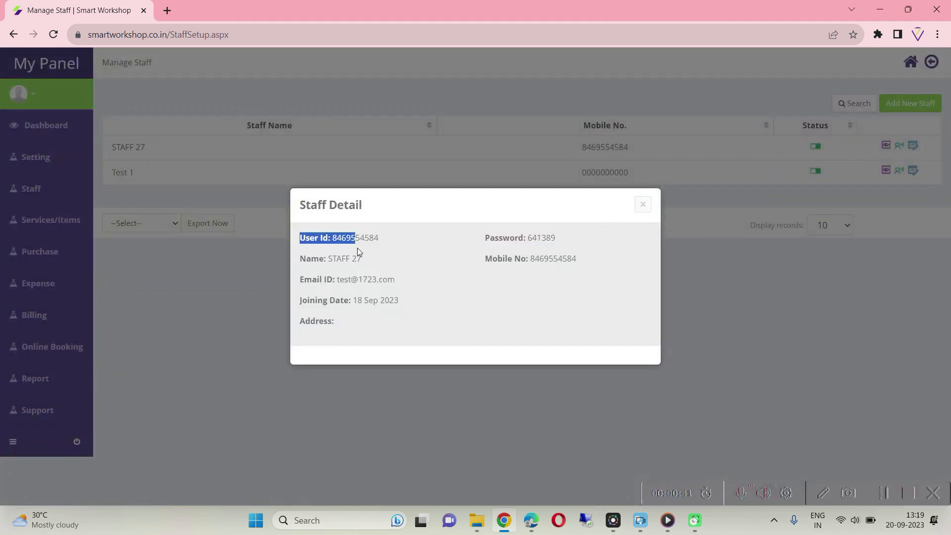
pyautogui.click(536, 238)
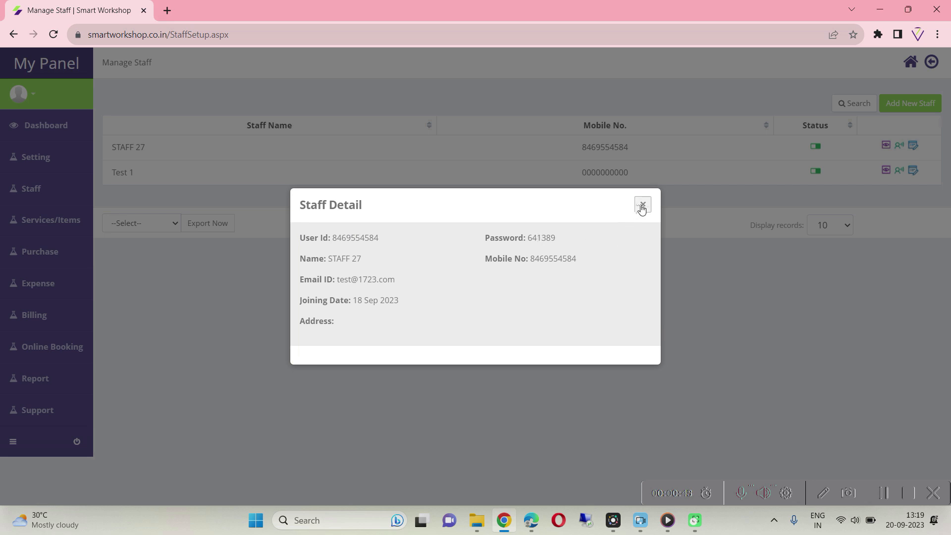
pyautogui.doubleClick(545, 239)
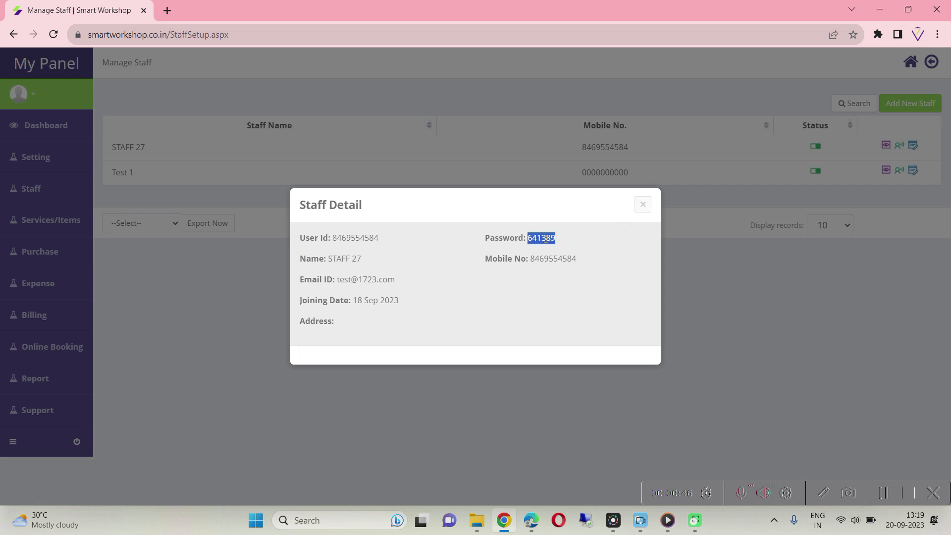
pyautogui.click(644, 205)
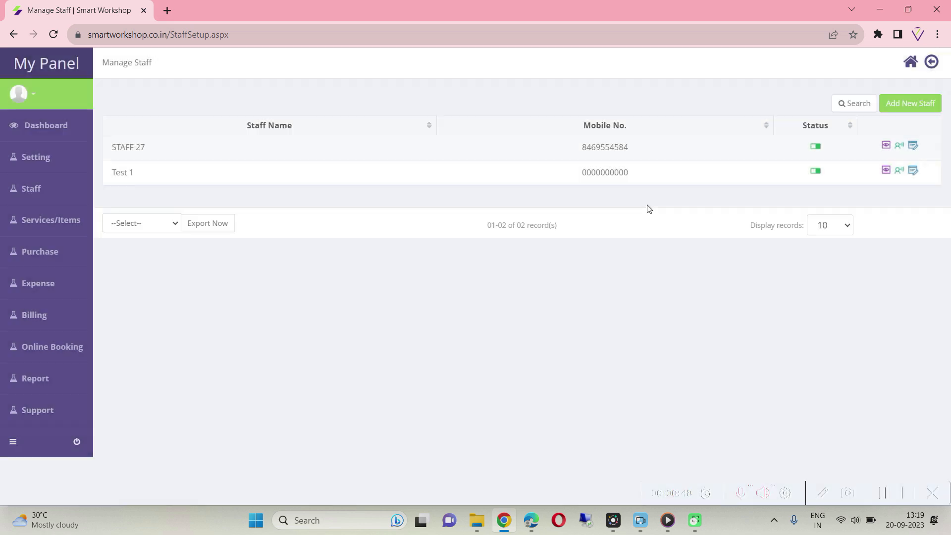
# Deactivate staff member Test 1 and confirm the status change
pyautogui.click(816, 175)
pyautogui.click(816, 175)
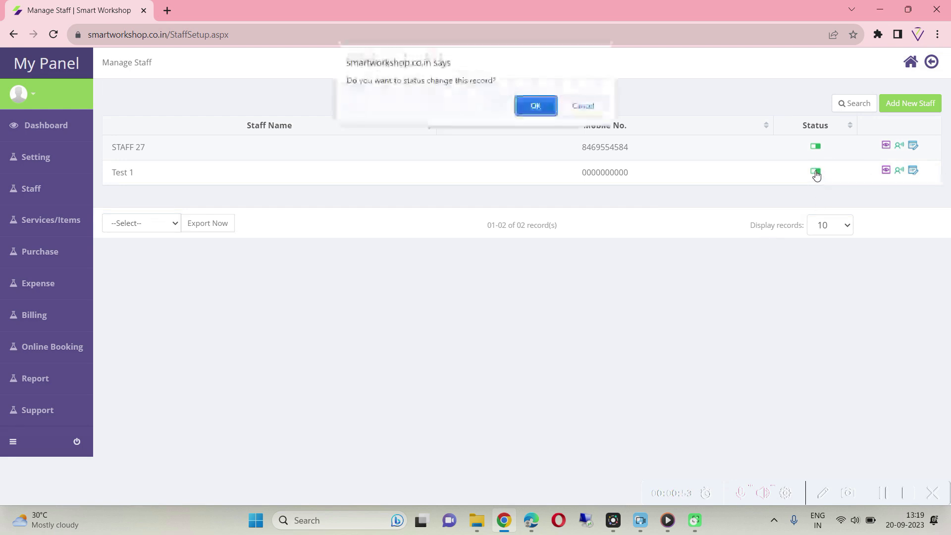
pyautogui.click(542, 105)
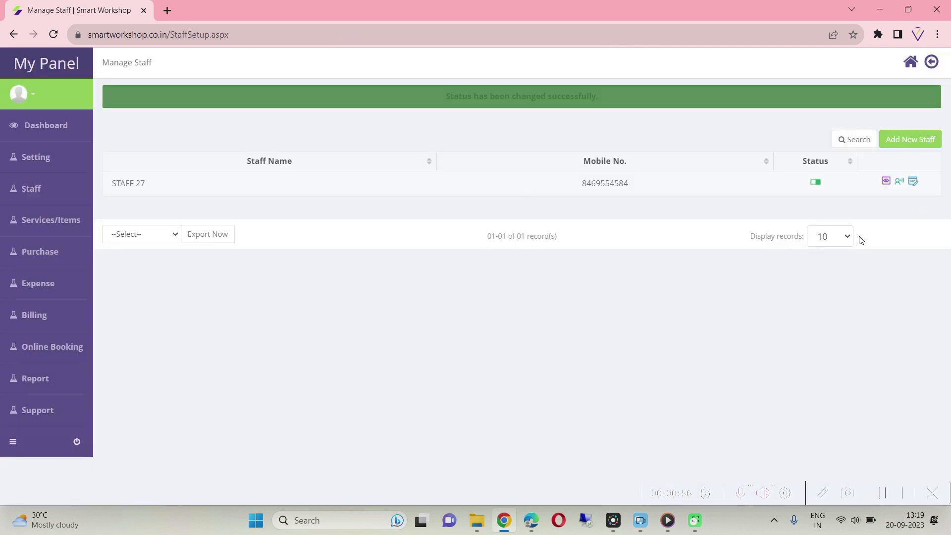
# List inactive staff with Active Status = No and reactivate Test 1
pyautogui.click(853, 140)
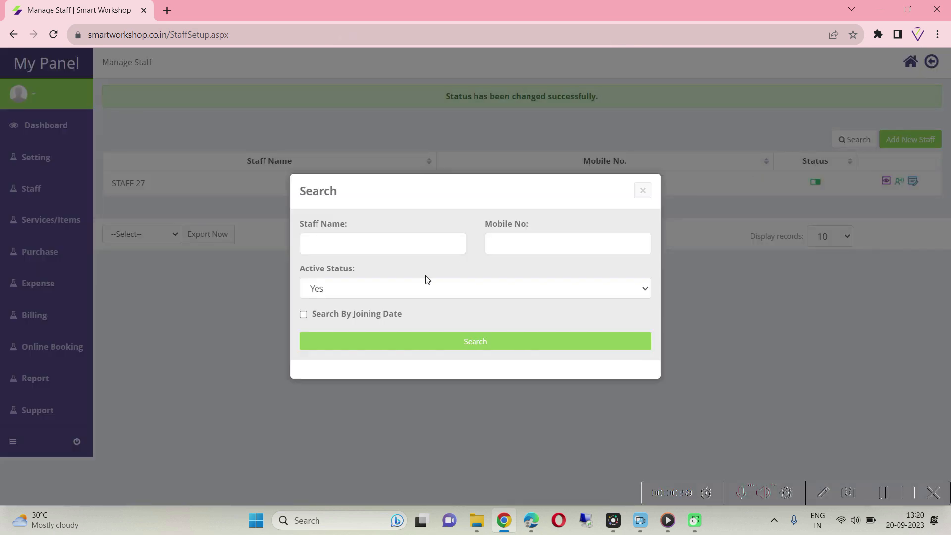
pyautogui.click(363, 291)
pyautogui.click(349, 329)
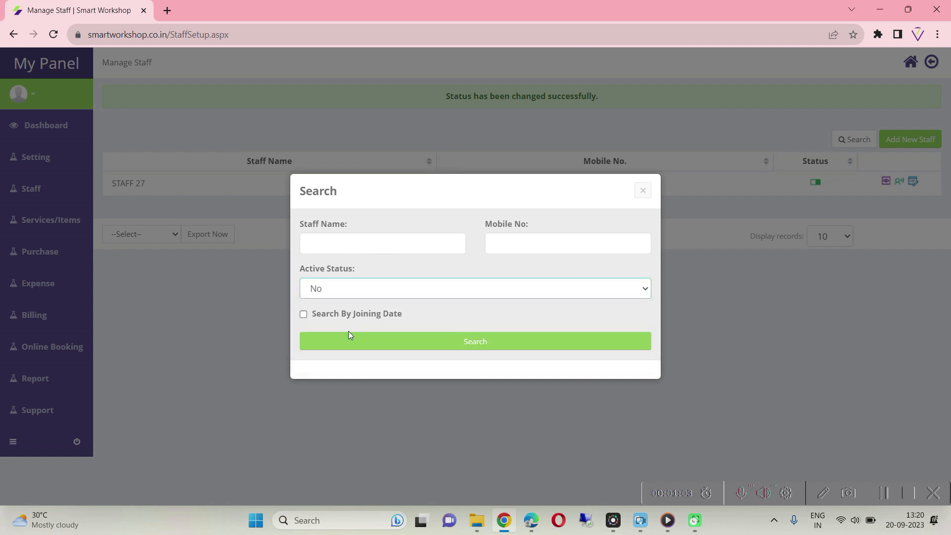
pyautogui.click(484, 343)
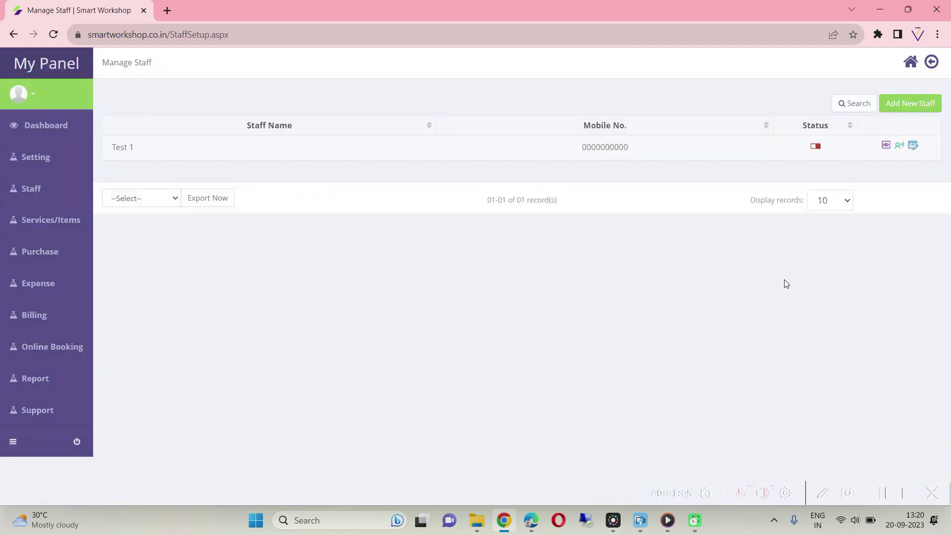
pyautogui.click(818, 148)
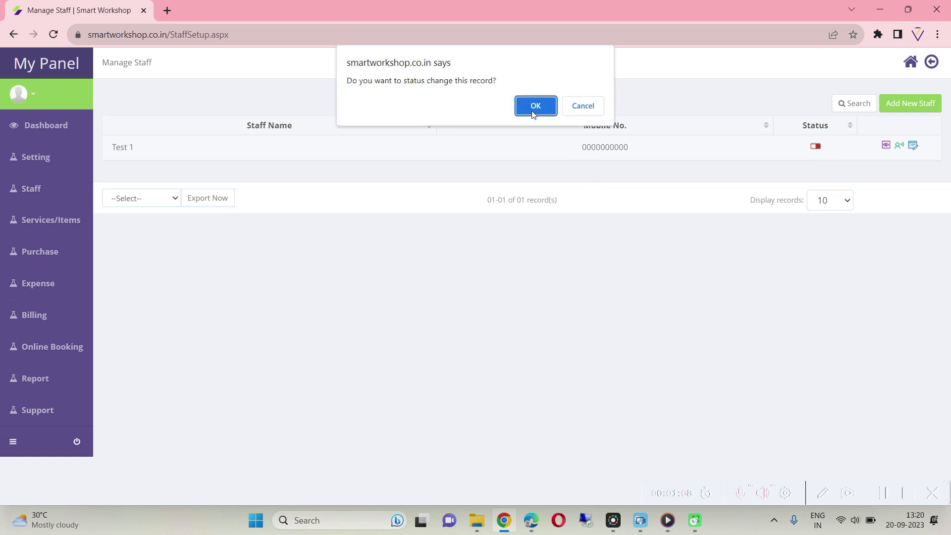
pyautogui.click(518, 109)
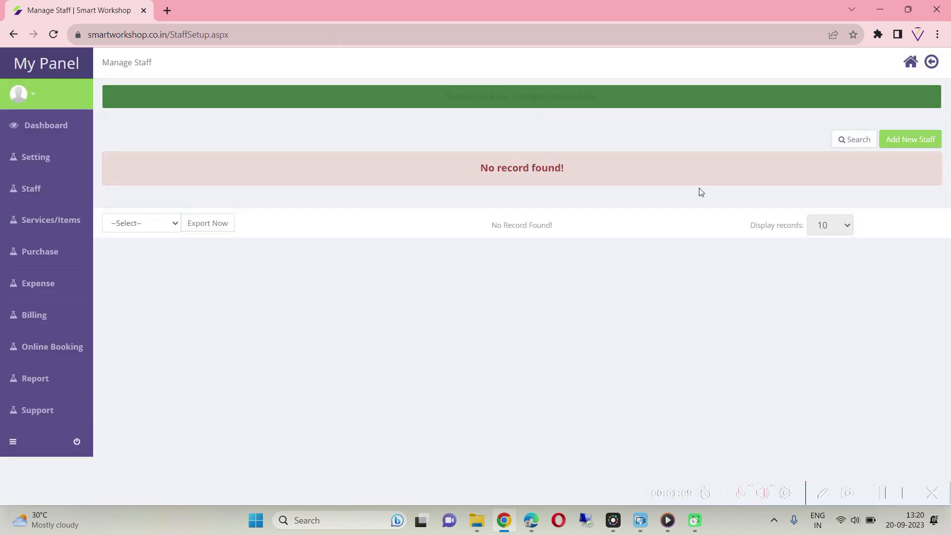
# Search the staff list with Active Status set to All
pyautogui.click(855, 140)
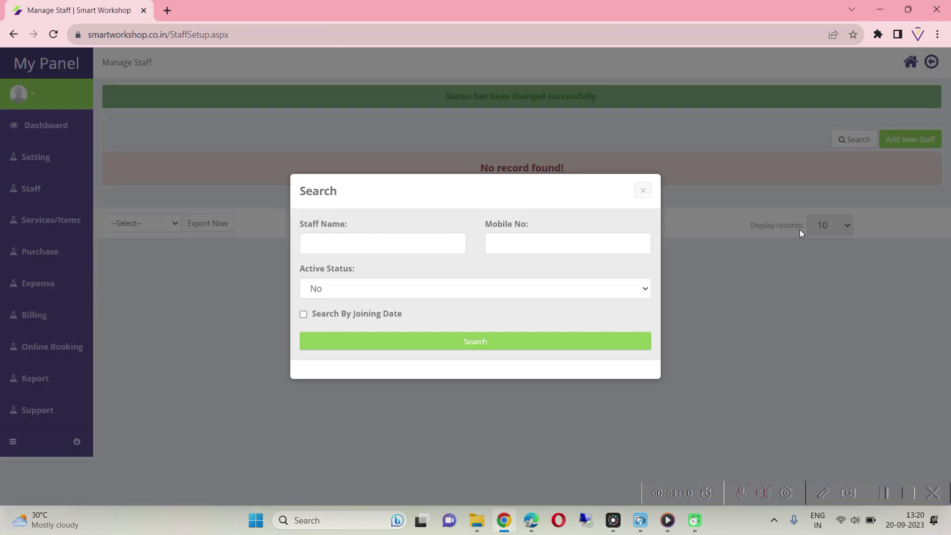
pyautogui.click(425, 296)
pyautogui.click(391, 308)
pyautogui.click(455, 346)
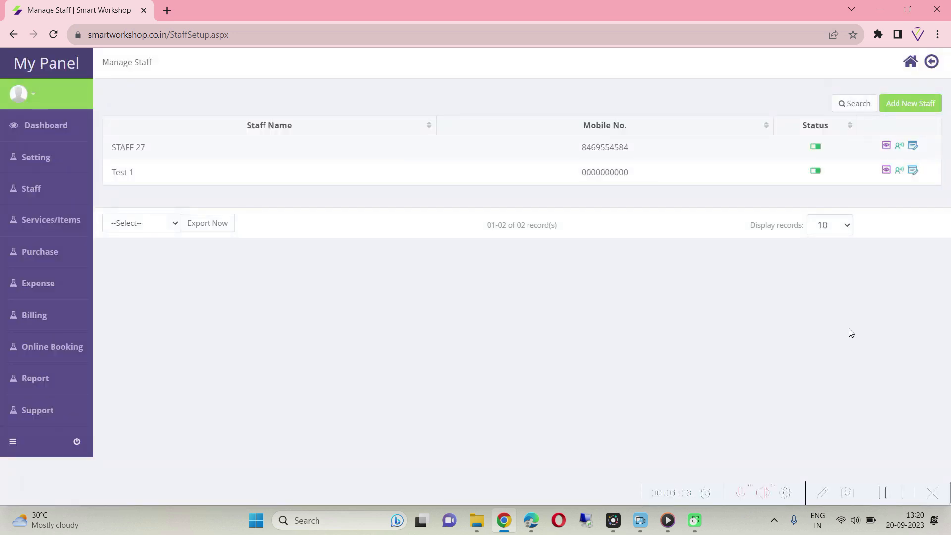
# Open STAFF 27's Edit Staff Detail form and save it unchanged
pyautogui.click(914, 146)
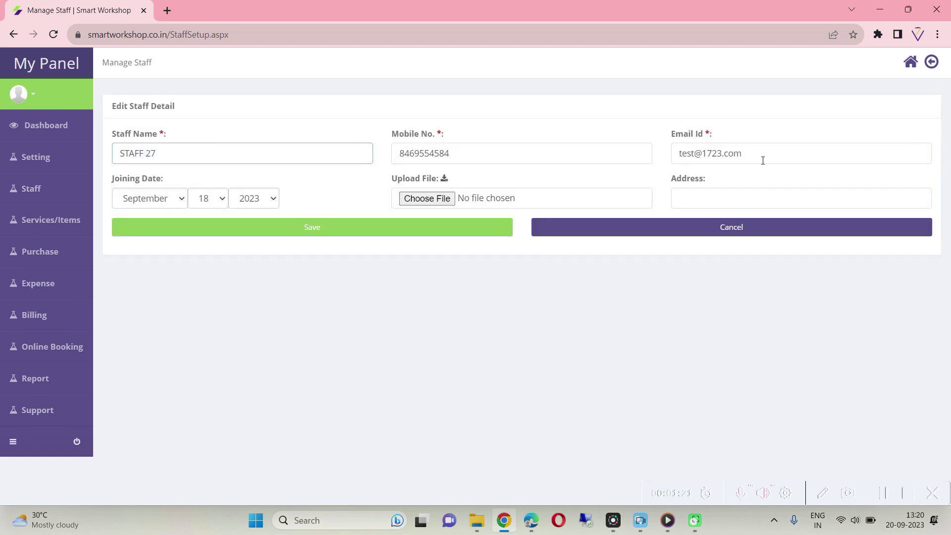
pyautogui.click(429, 226)
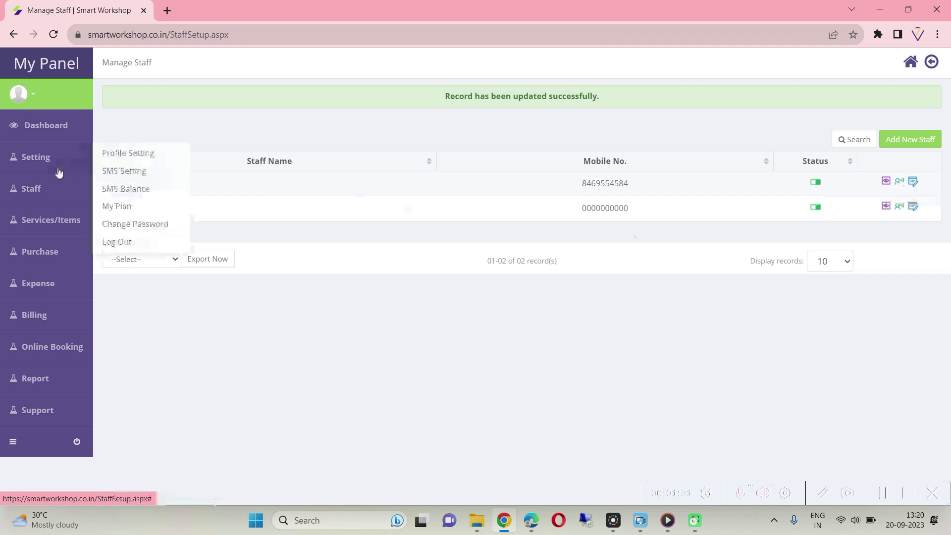
pyautogui.moveTo(39, 196)
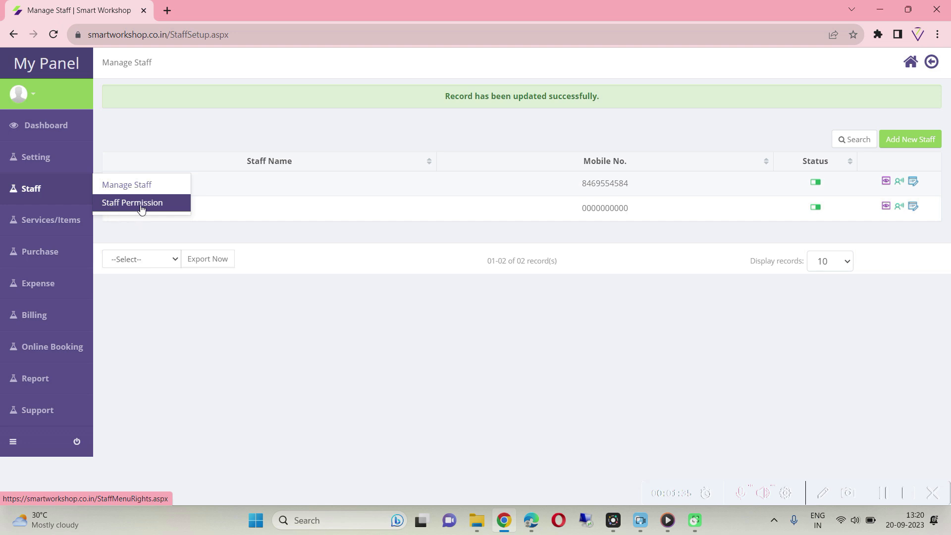
# Open STAFF 27's menu permissions and review the Setting, Services/Items and Purchase sections
pyautogui.click(900, 183)
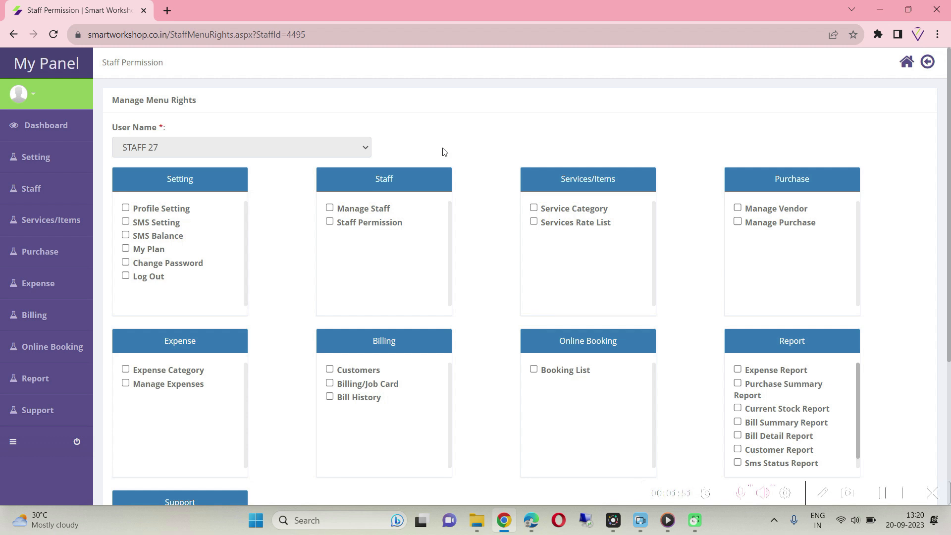
pyautogui.scroll(-1, 503, 157)
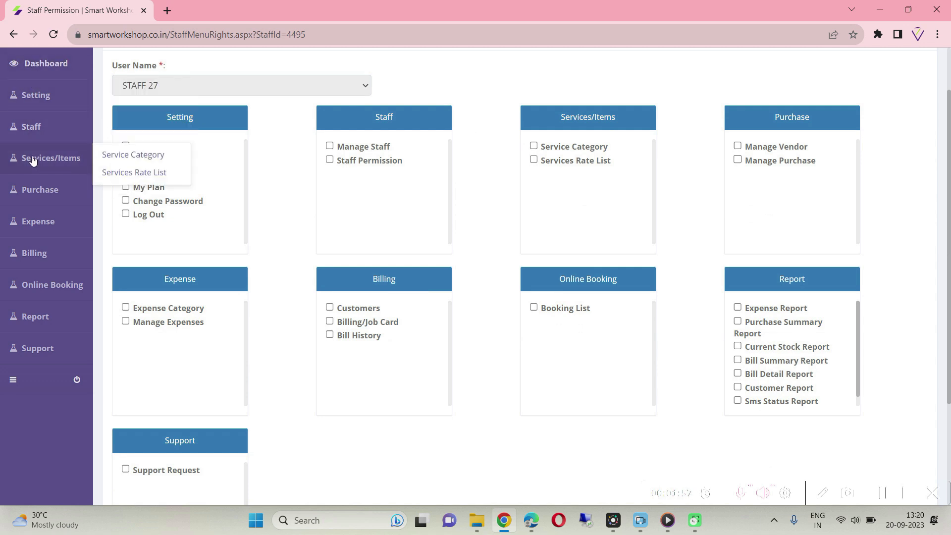
pyautogui.moveTo(40, 348)
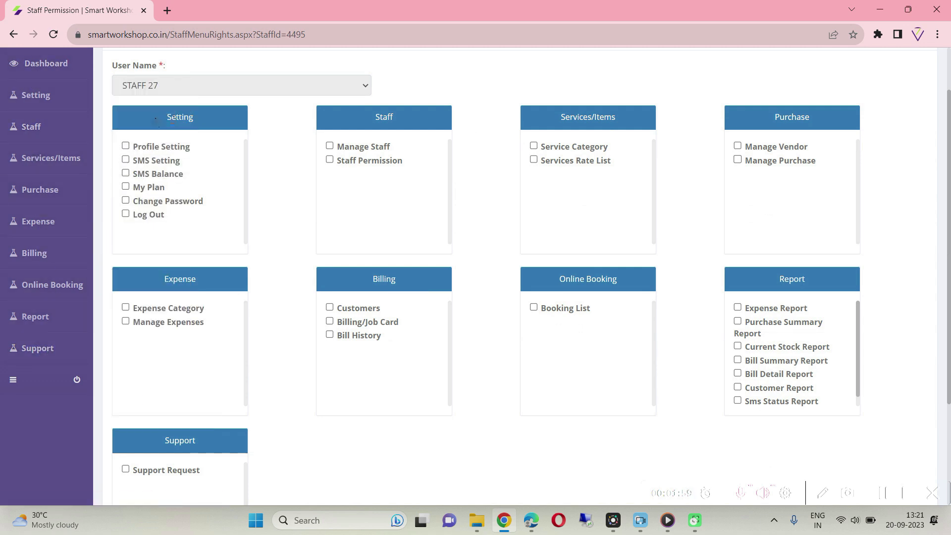
pyautogui.doubleClick(190, 118)
pyautogui.click(356, 115)
pyautogui.moveTo(557, 117); pyautogui.dragTo(627, 116)
pyautogui.moveTo(771, 117); pyautogui.dragTo(813, 119)
pyautogui.scroll(1, 446, 198)
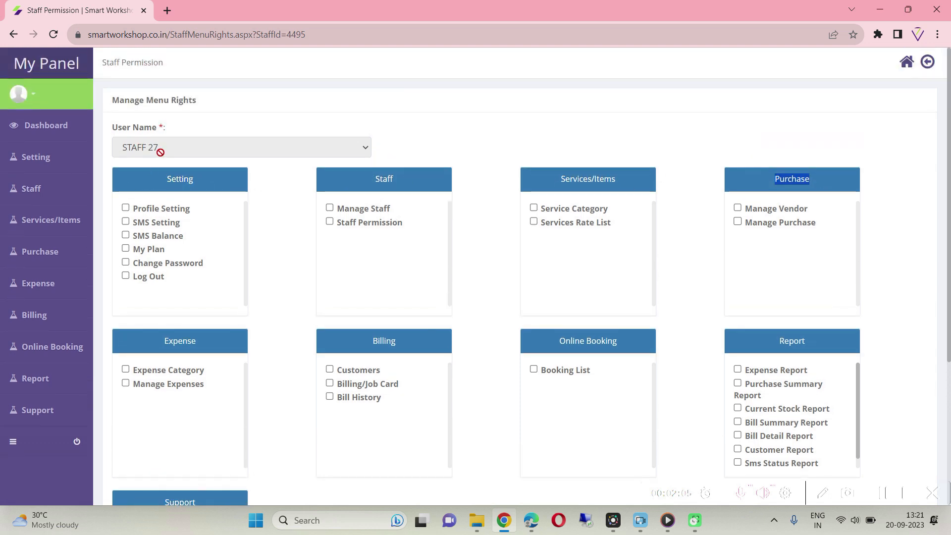
pyautogui.scroll(-3, 293, 210)
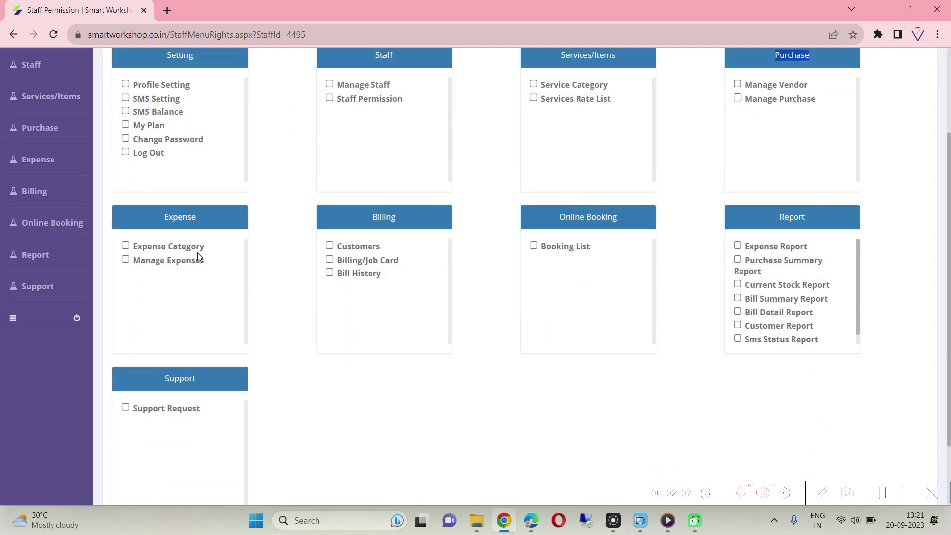
# Grant Expense Category, Manage Expenses, Billing/Job Card and Bill History, and save
pyautogui.click(198, 247)
pyautogui.click(194, 261)
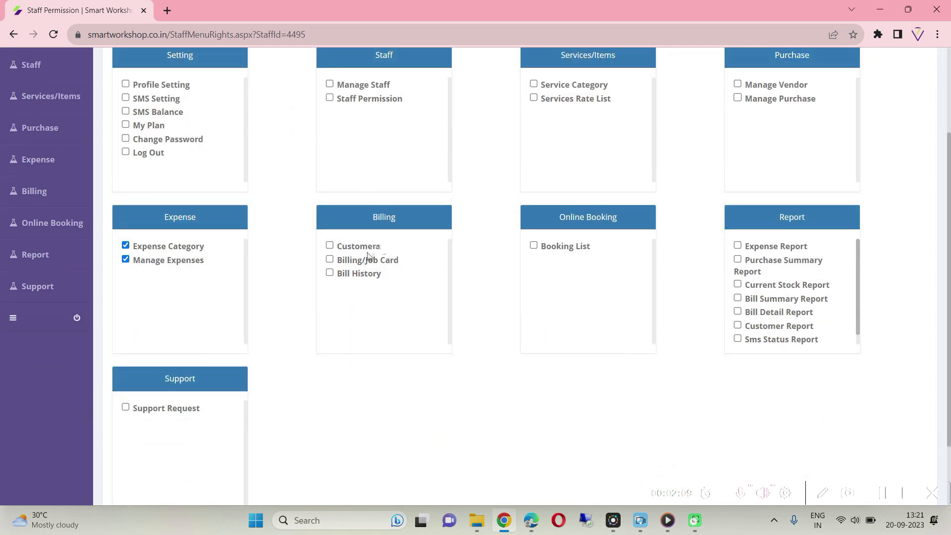
pyautogui.click(358, 260)
pyautogui.click(354, 275)
pyautogui.scroll(-2, 346, 366)
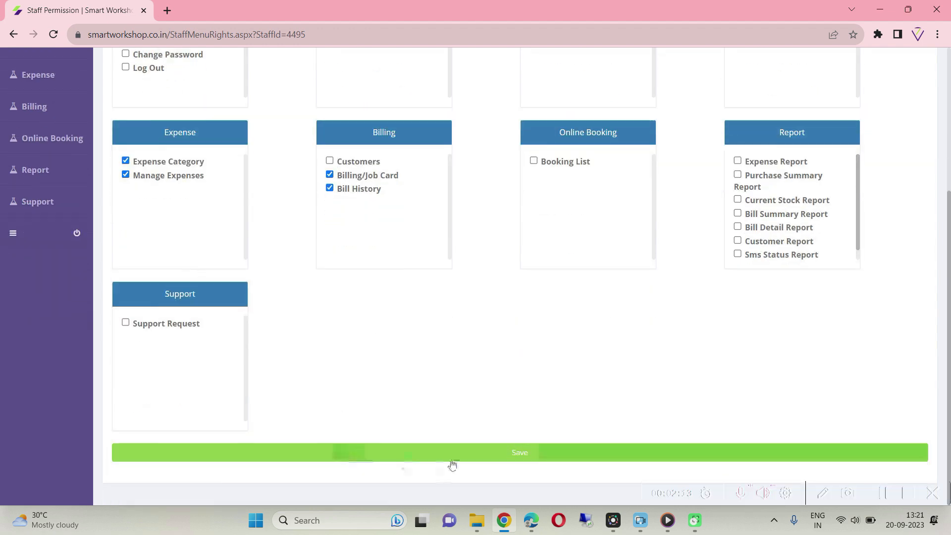
pyautogui.click(452, 458)
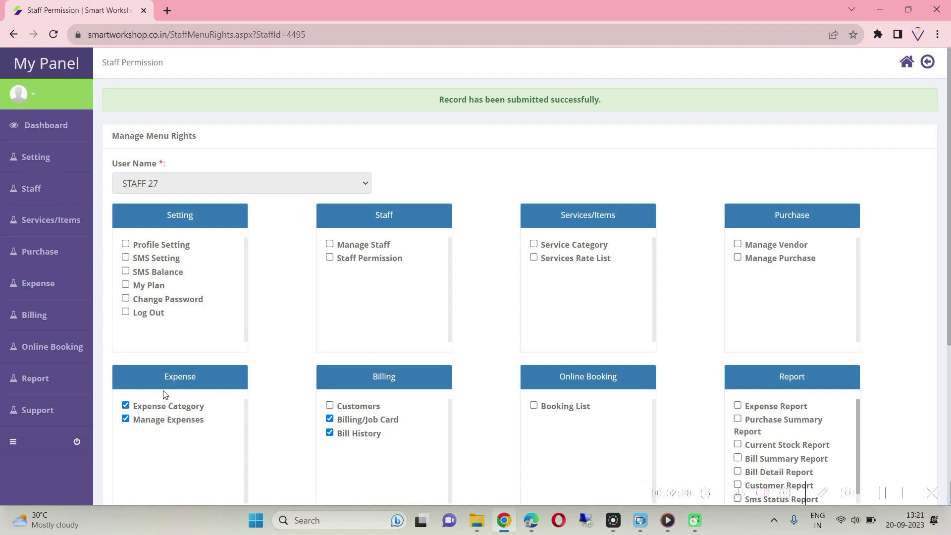
pyautogui.scroll(-5, 487, 376)
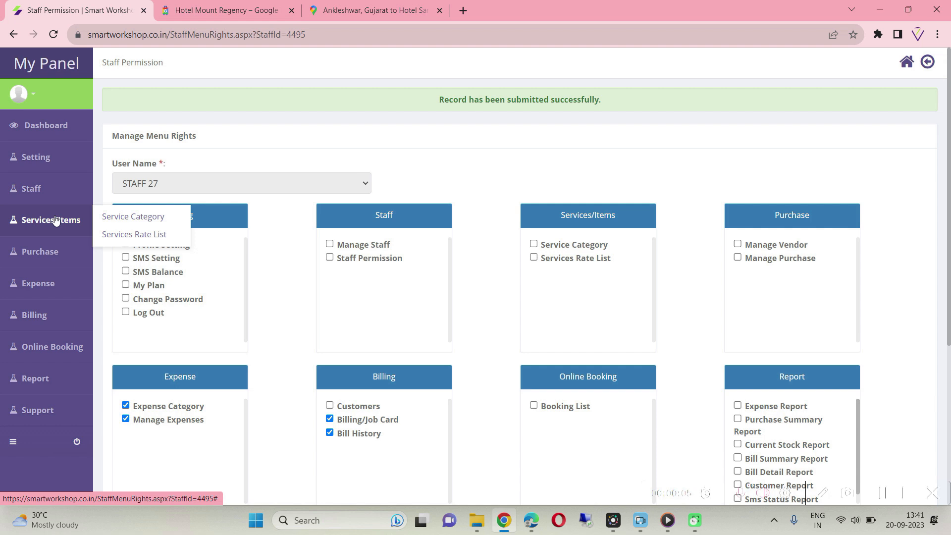
# Go to the Service Category list of 14 categories and start a new category
pyautogui.click(154, 221)
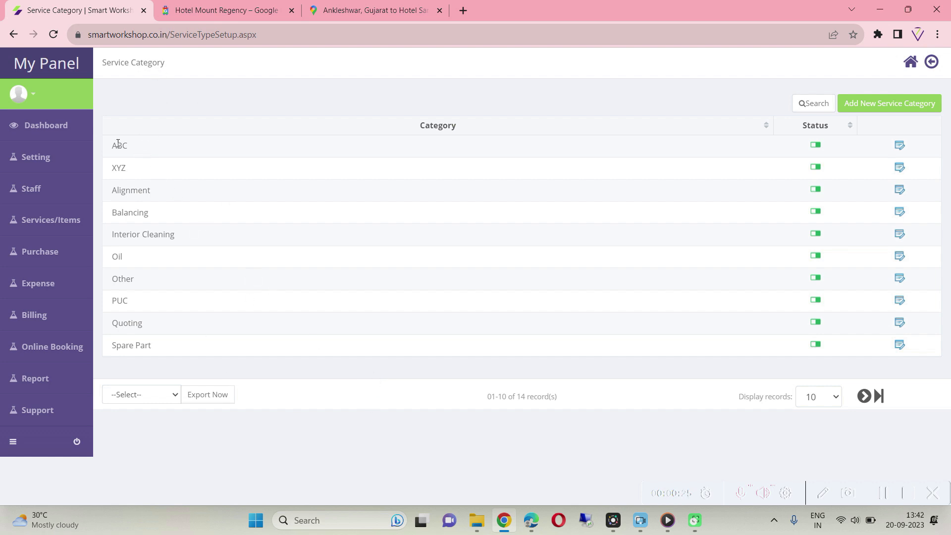
pyautogui.moveTo(111, 144); pyautogui.dragTo(195, 354)
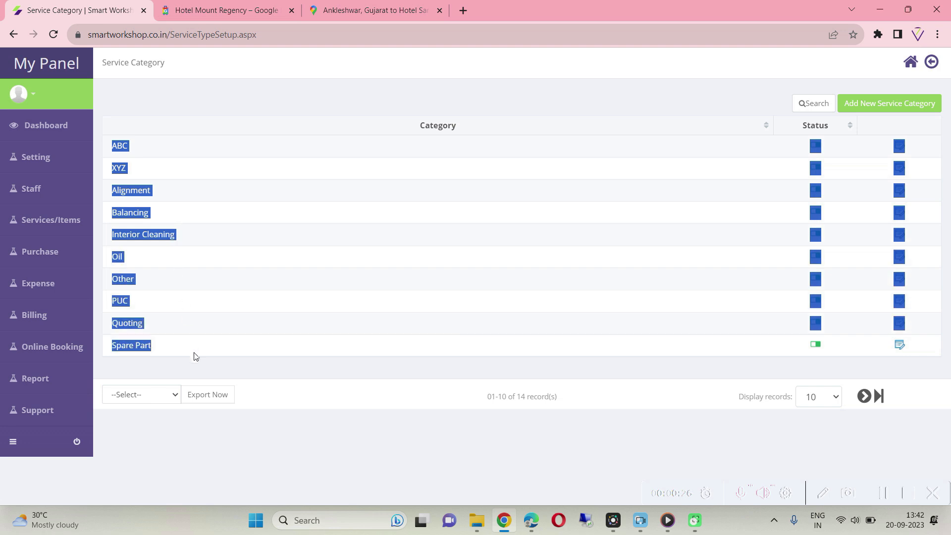
pyautogui.click(557, 340)
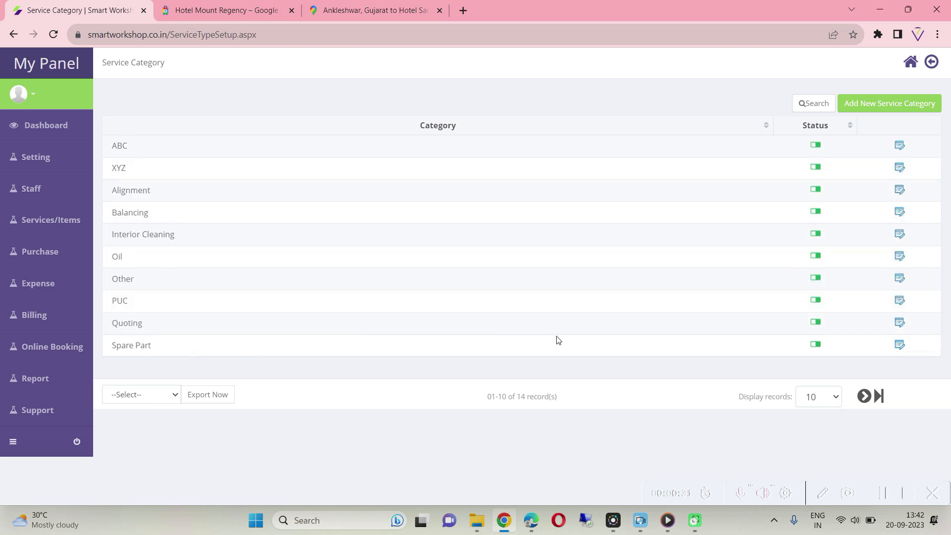
pyautogui.click(890, 107)
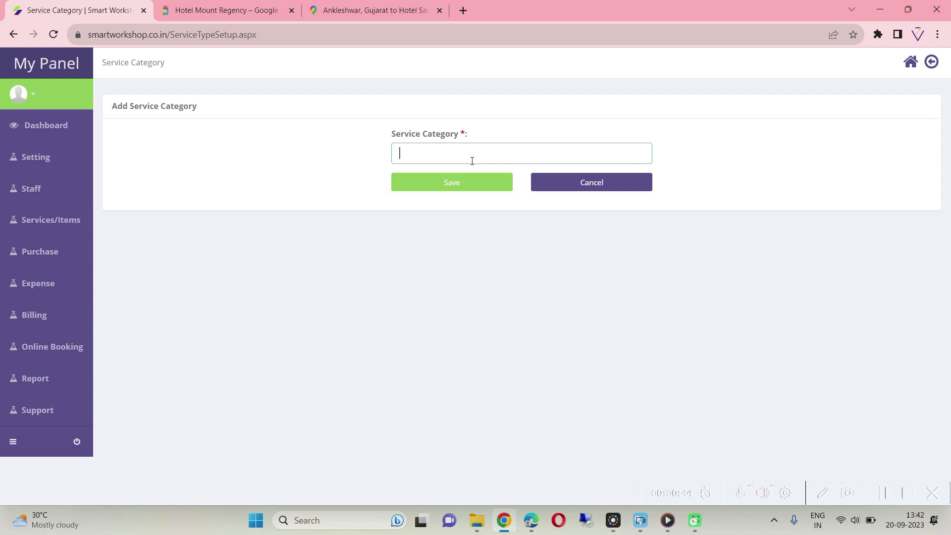
# Discard the new category, then open the Spare Part category and save it
pyautogui.click(602, 182)
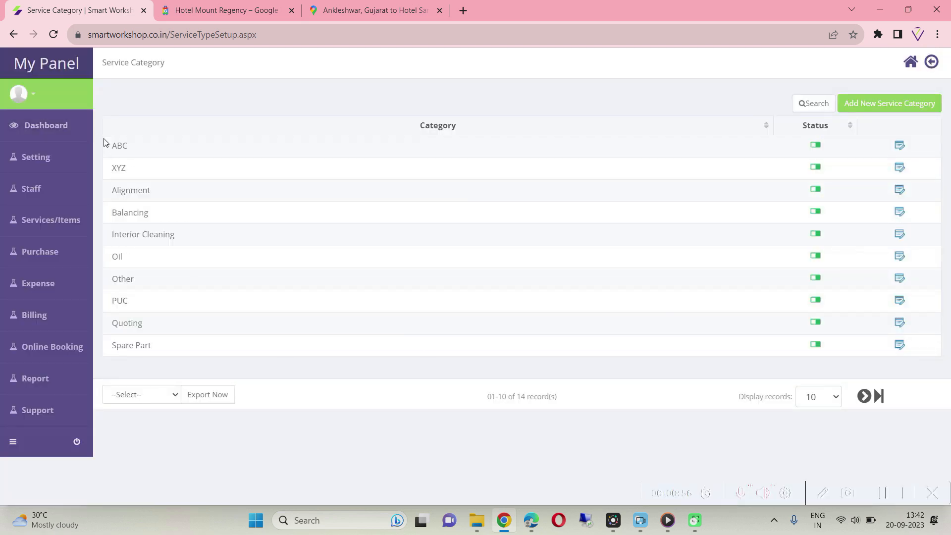
pyautogui.moveTo(103, 143); pyautogui.dragTo(176, 354)
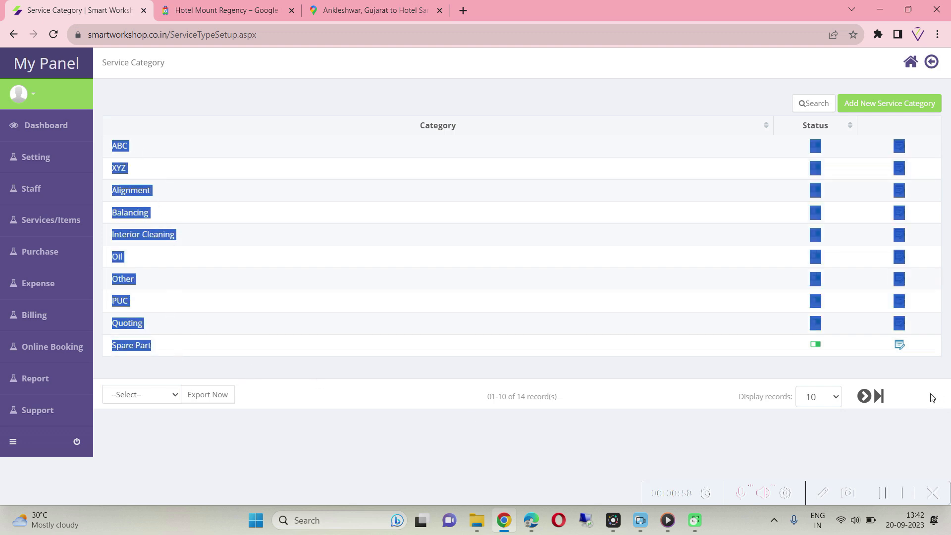
pyautogui.click(918, 373)
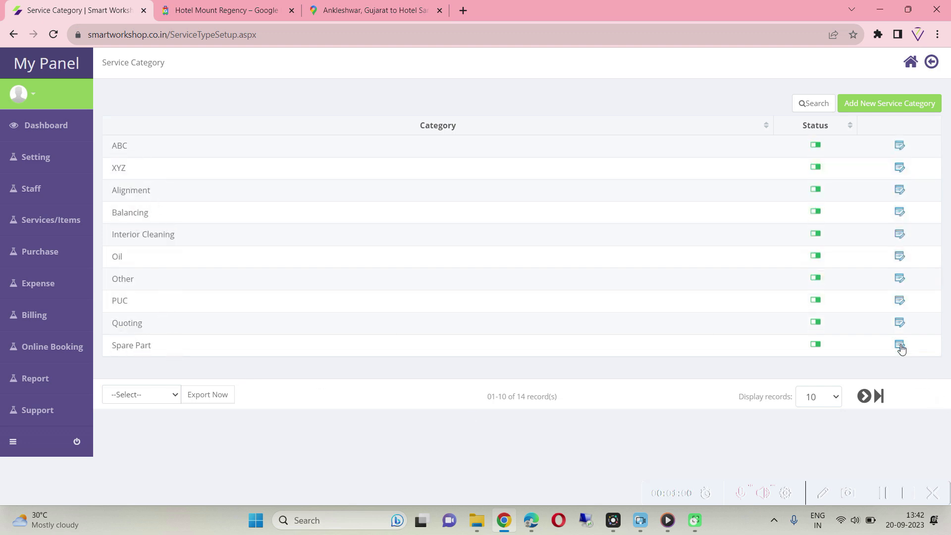
pyautogui.click(900, 346)
pyautogui.click(492, 153)
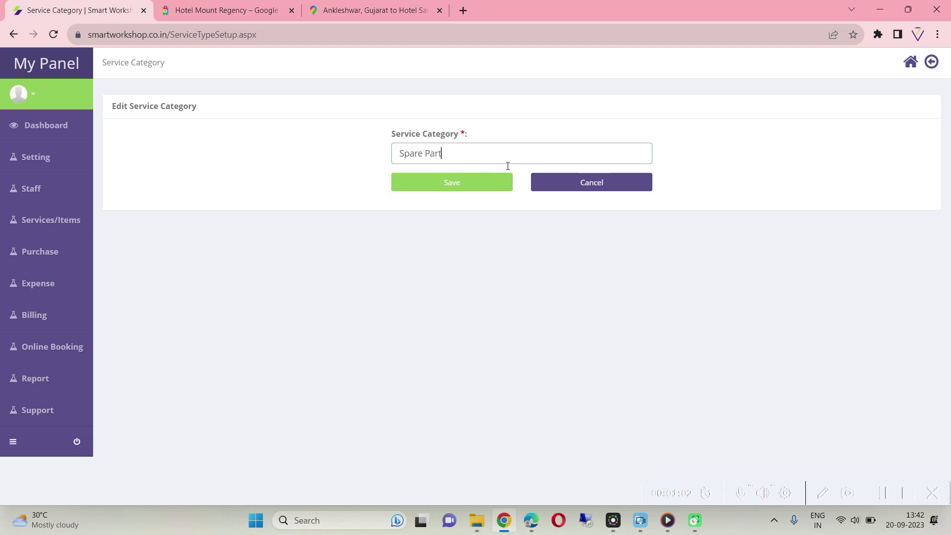
pyautogui.click(475, 189)
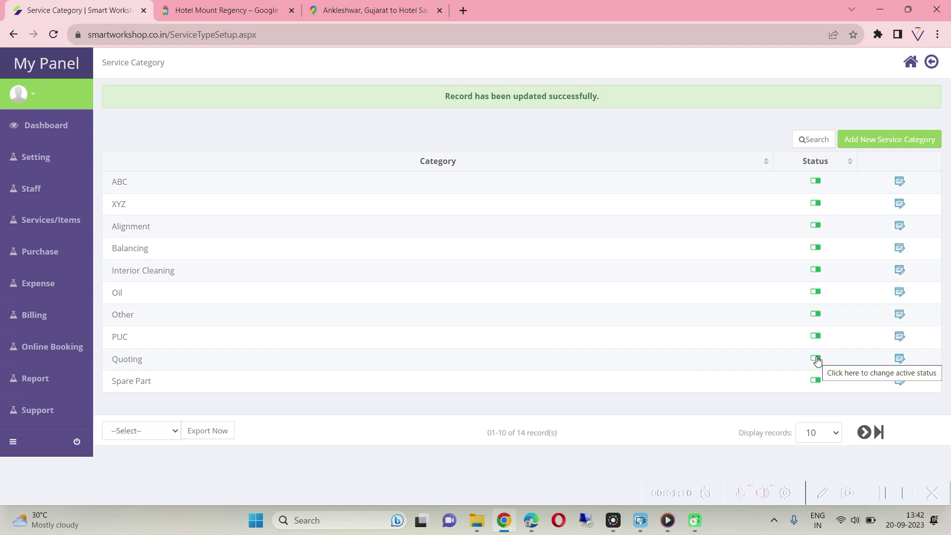
# Open the service category search options and close them without searching
pyautogui.click(819, 140)
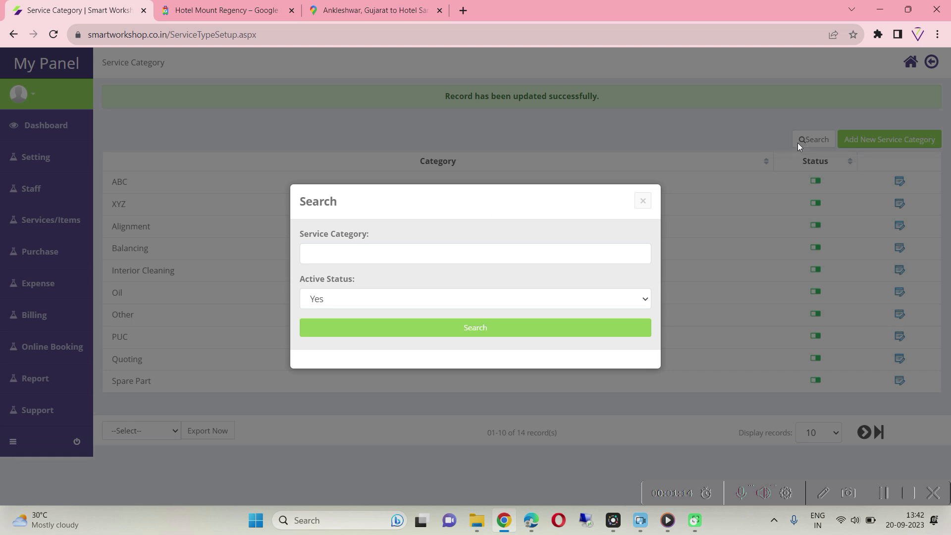
pyautogui.click(389, 255)
pyautogui.click(308, 311)
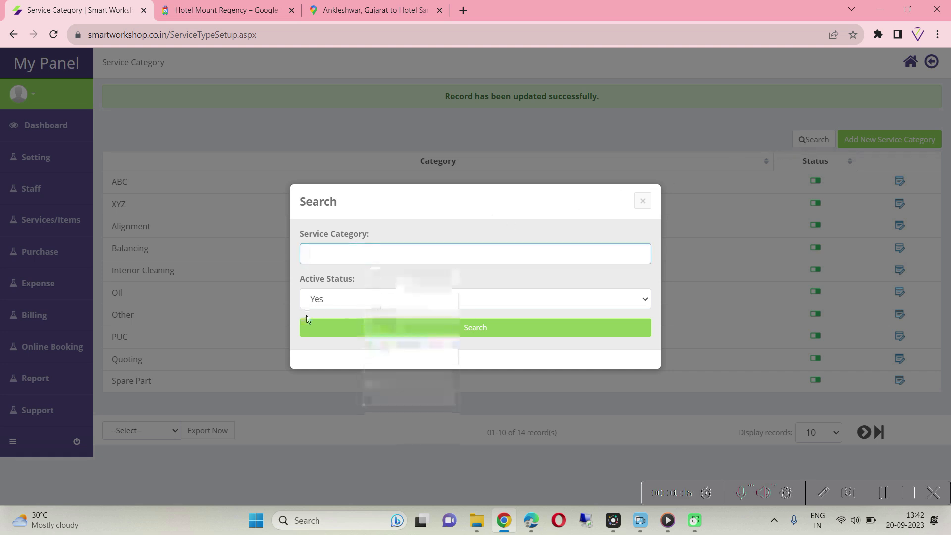
pyautogui.click(642, 202)
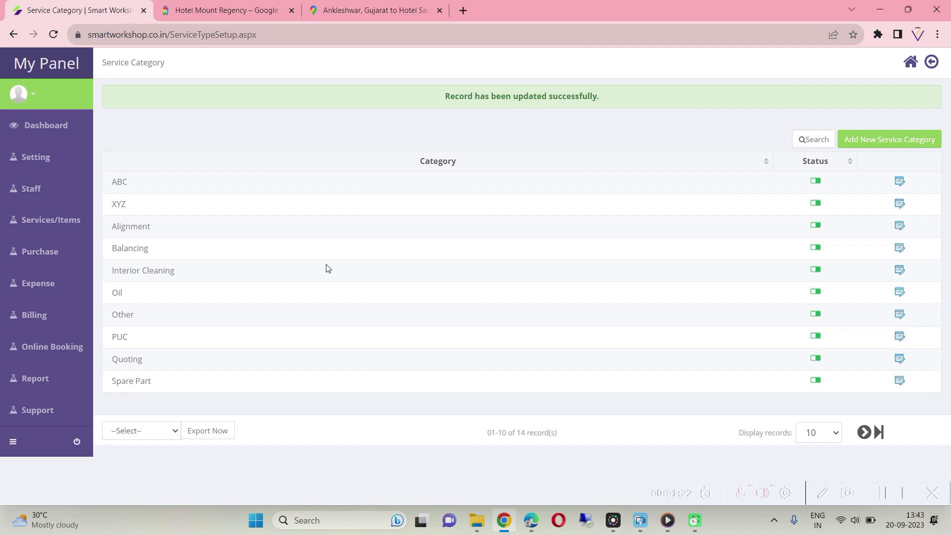
pyautogui.moveTo(72, 219)
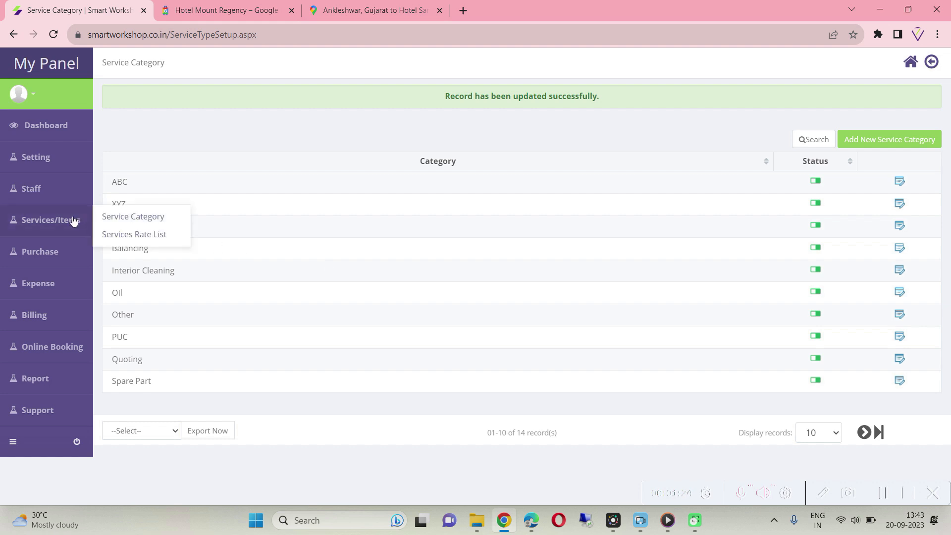
# Start a new Spare Part item named AC FILTER costing 4500 with order 120
pyautogui.click(141, 237)
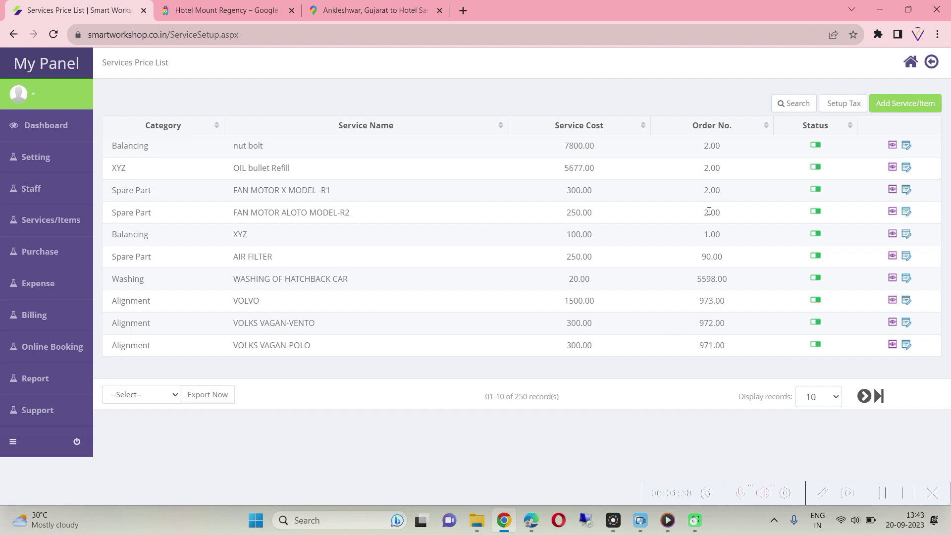
pyautogui.click(902, 110)
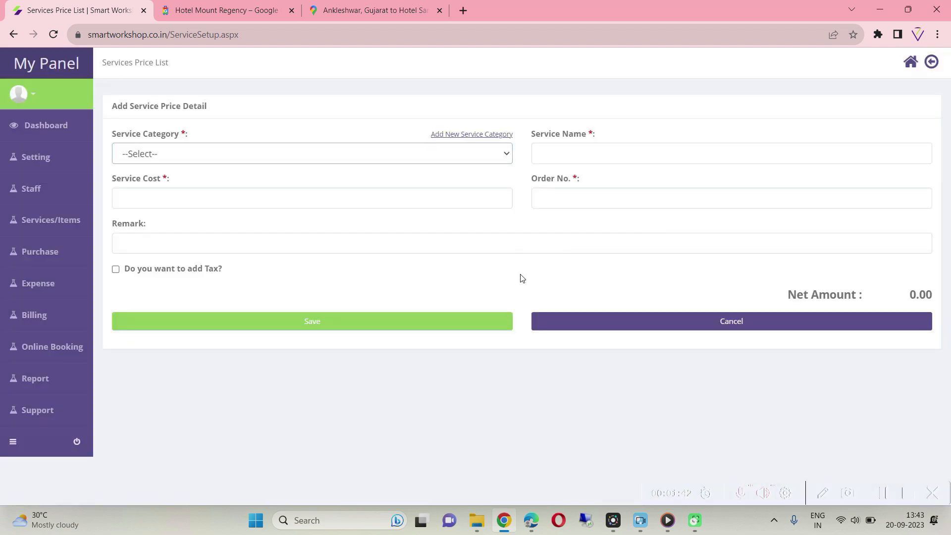
pyautogui.click(176, 155)
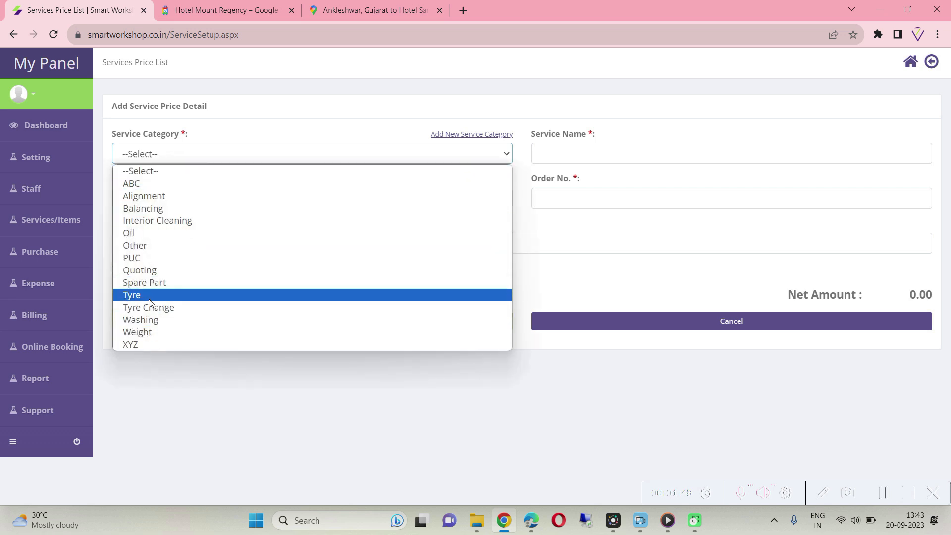
pyautogui.click(153, 283)
pyautogui.click(567, 158)
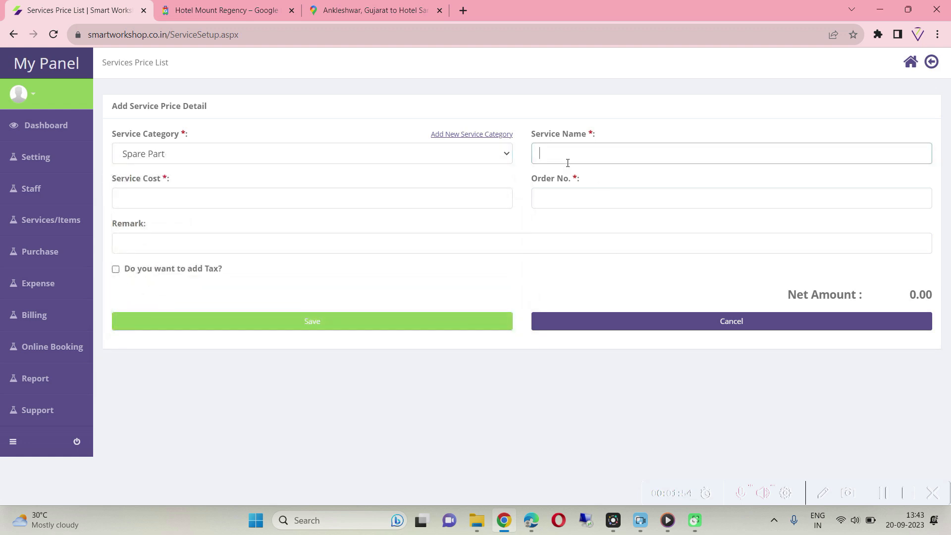
pyautogui.write('AV')
pyautogui.write('C')
pyautogui.press('BackSpace')
pyautogui.write('C FILTER')
pyautogui.click(158, 198)
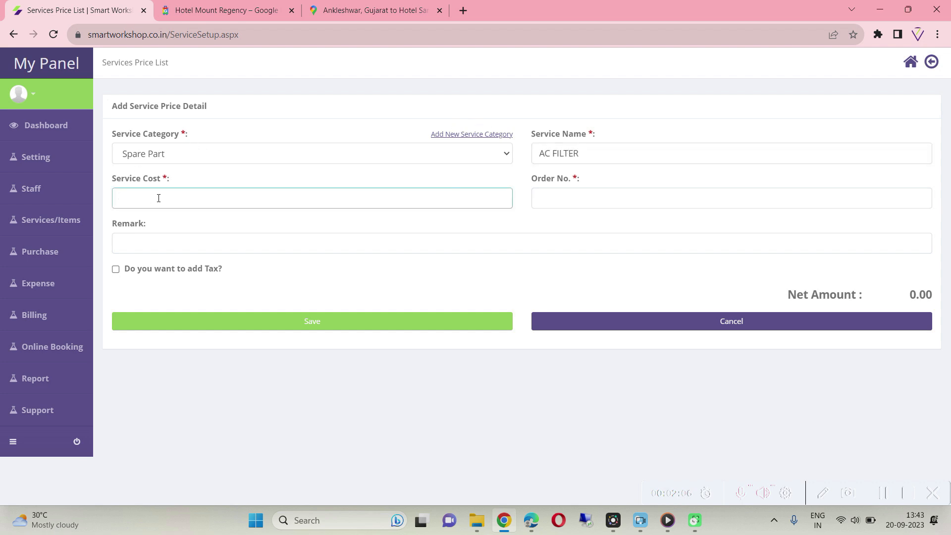
pyautogui.write('4500')
pyautogui.click(575, 206)
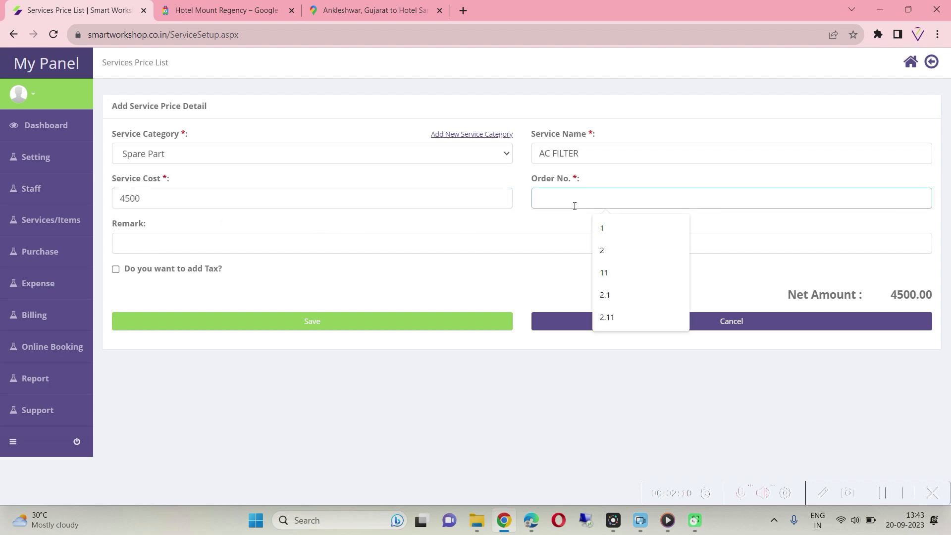
pyautogui.write('120')
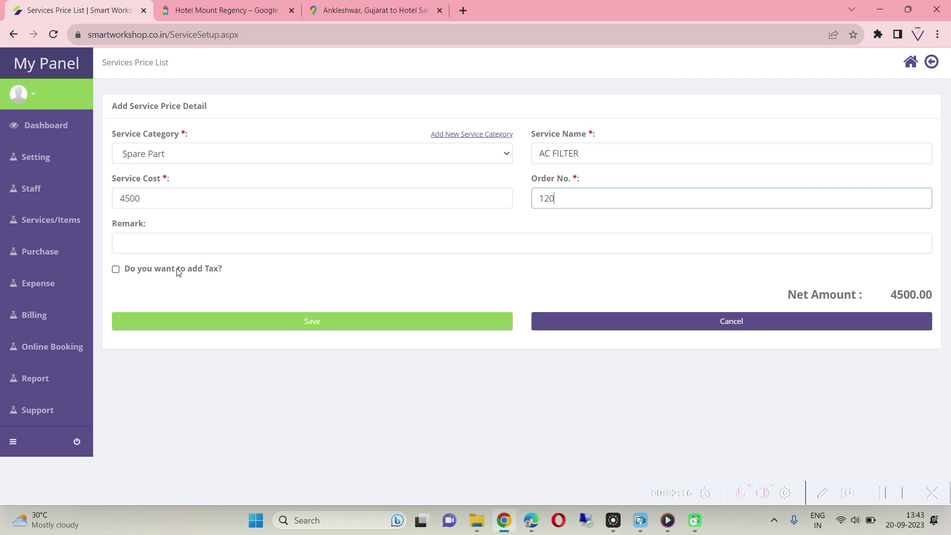
# Enable tax with CGST 9 and SGST 9, then save AC FILTER
pyautogui.click(178, 271)
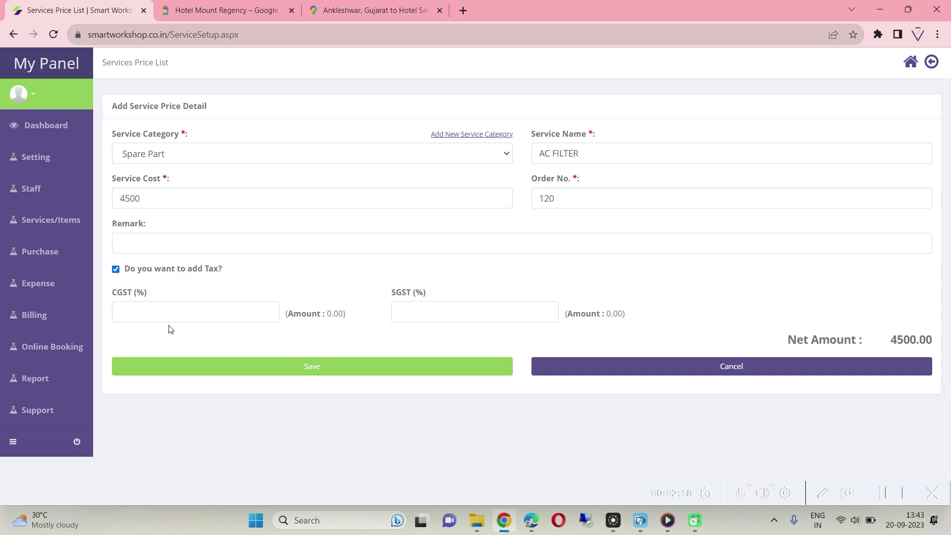
pyautogui.click(181, 314)
pyautogui.write('9')
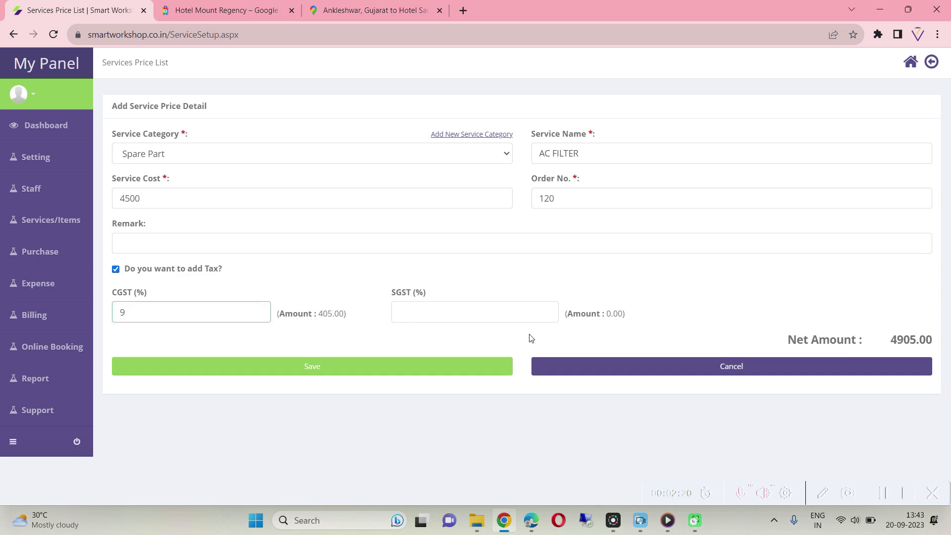
pyautogui.click(458, 317)
pyautogui.write('9')
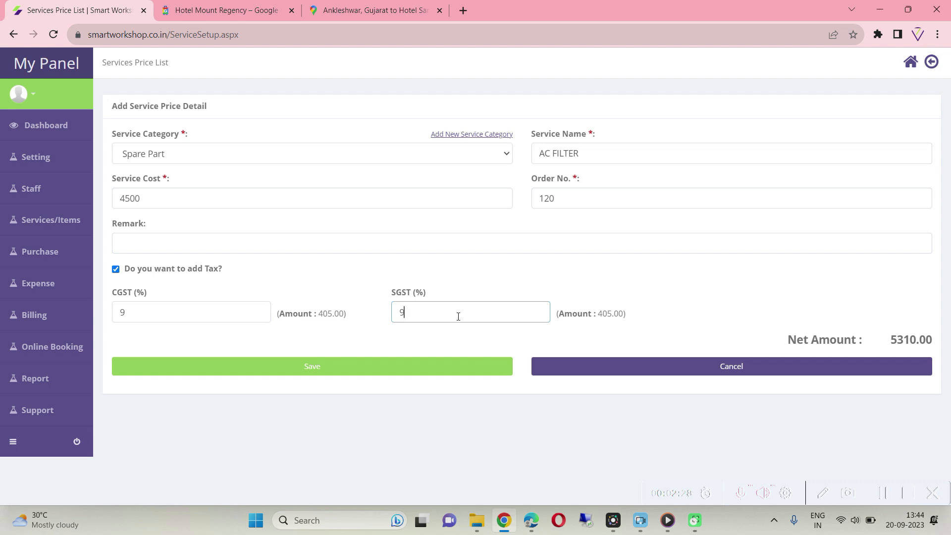
pyautogui.click(208, 274)
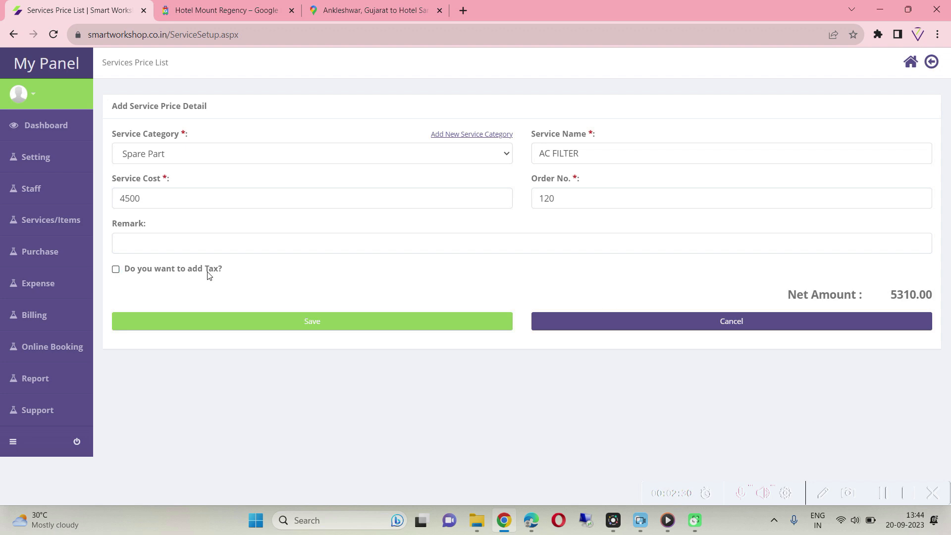
pyautogui.click(208, 273)
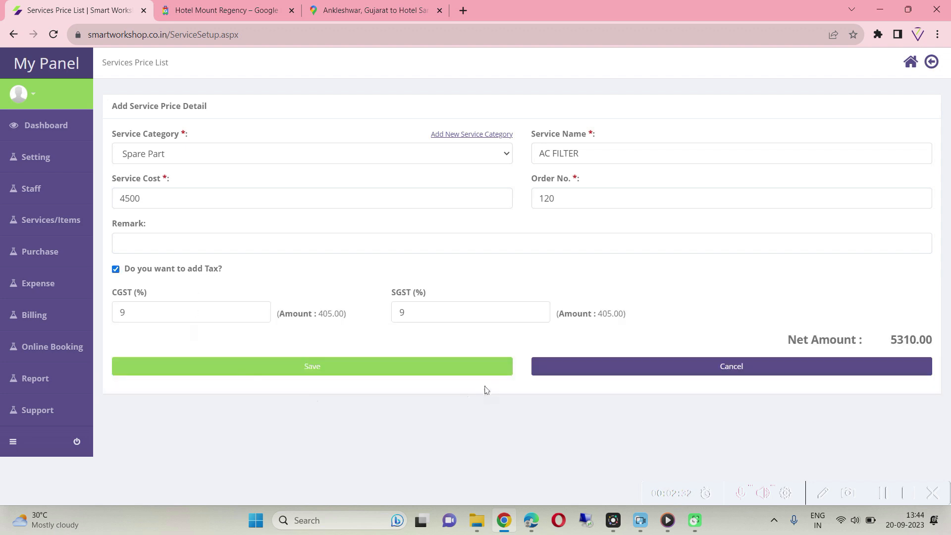
pyautogui.click(477, 375)
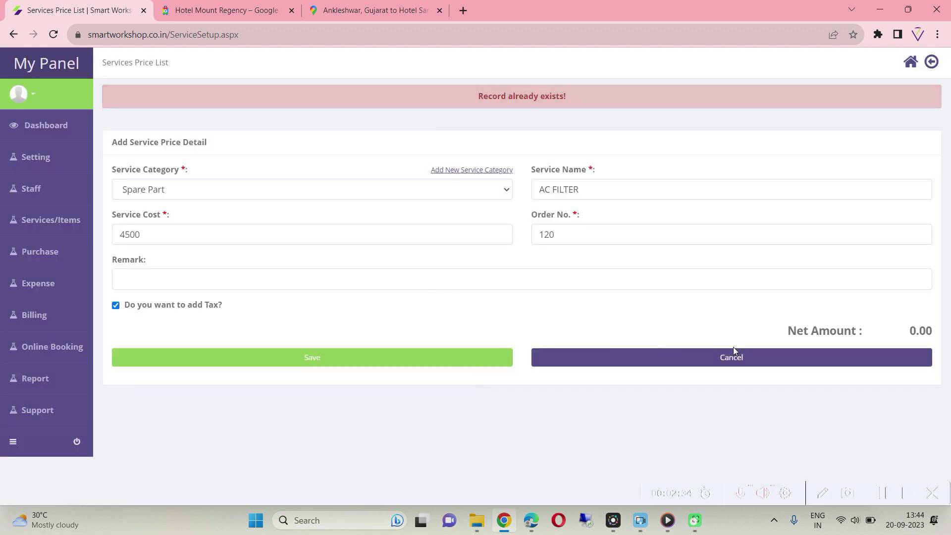
# Cancel the new service, then view and open the nut bolt service without changing it
pyautogui.click(746, 355)
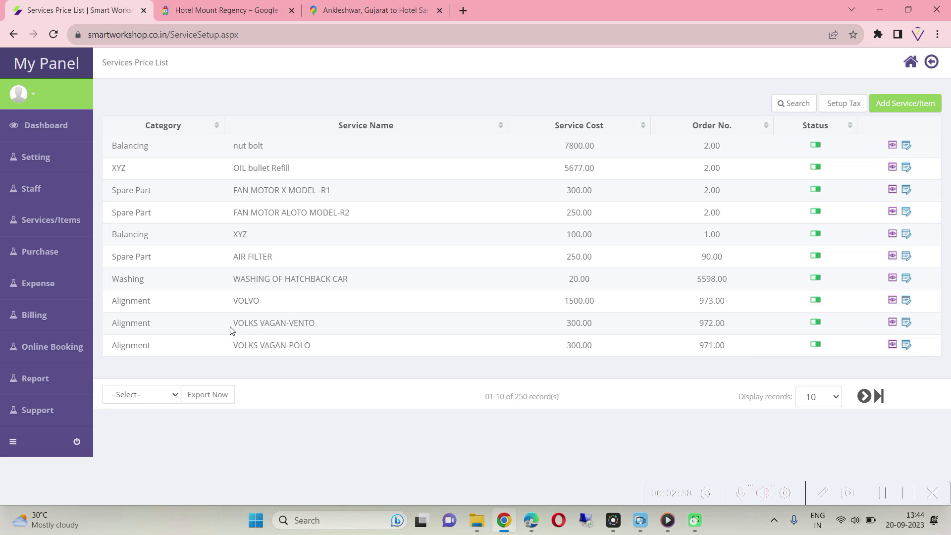
pyautogui.click(892, 145)
pyautogui.moveTo(301, 230); pyautogui.dragTo(512, 341)
pyautogui.click(642, 194)
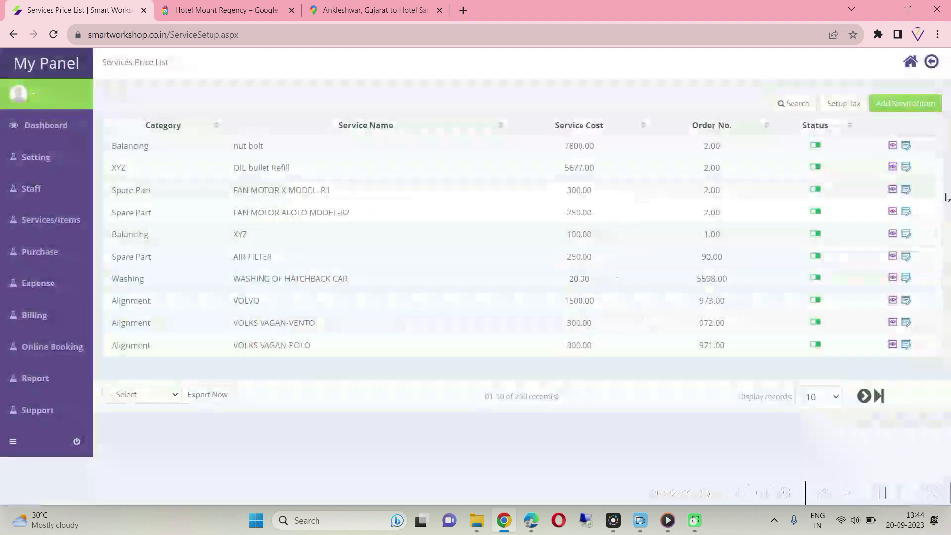
pyautogui.click(907, 147)
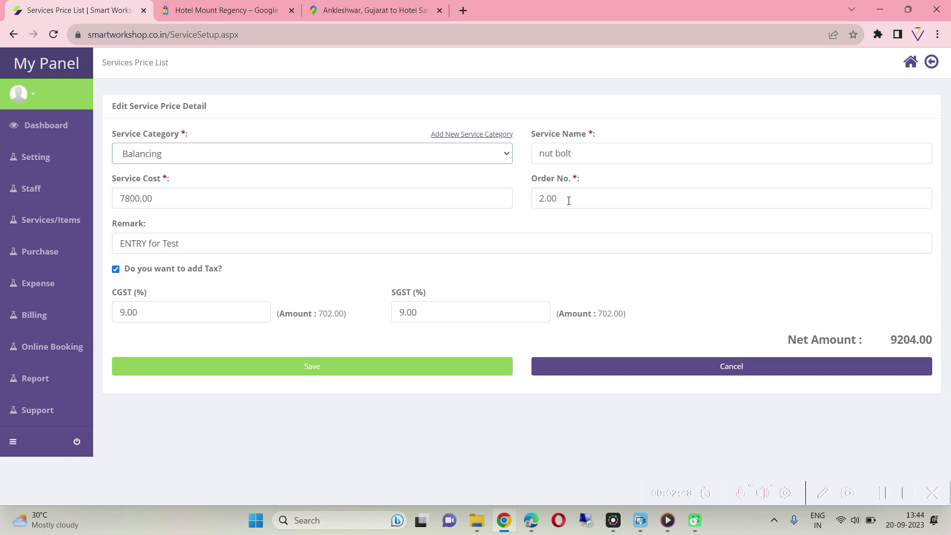
pyautogui.click(844, 366)
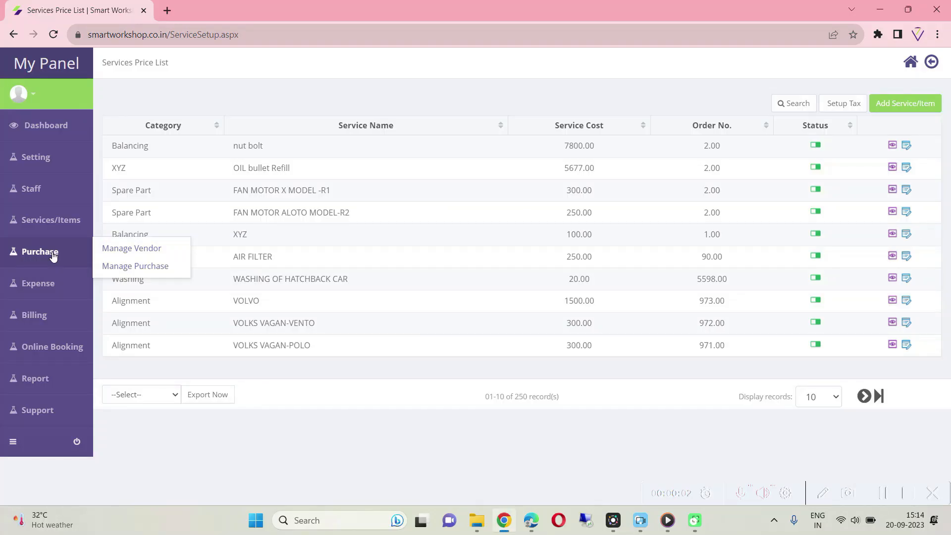
# Open Manage Vendor and start a new vendor, visiting Name, Mobile No., Address and Tax No
pyautogui.click(152, 251)
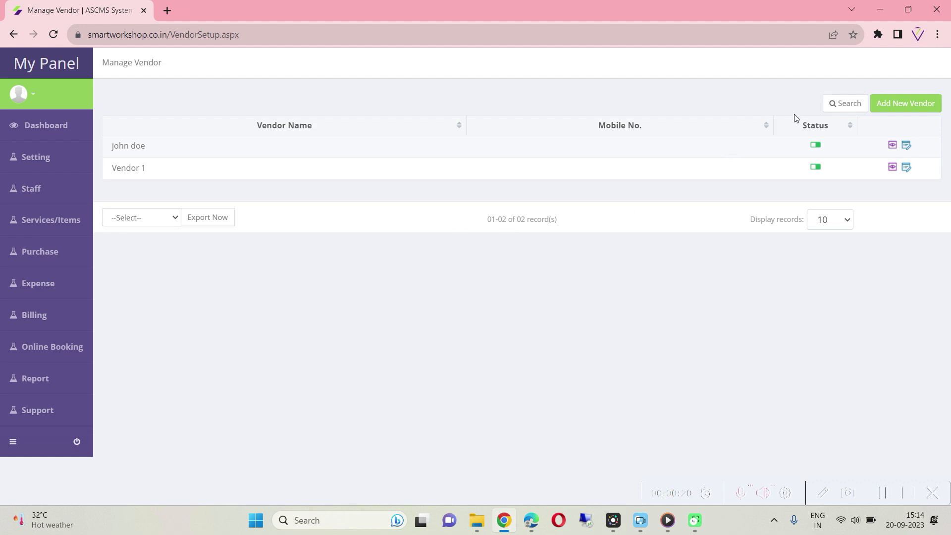
pyautogui.click(913, 109)
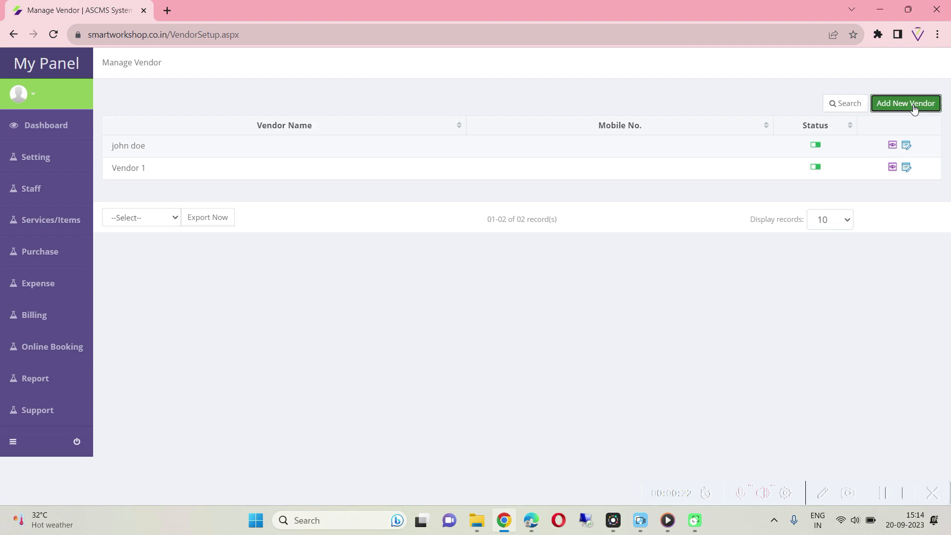
pyautogui.click(221, 147)
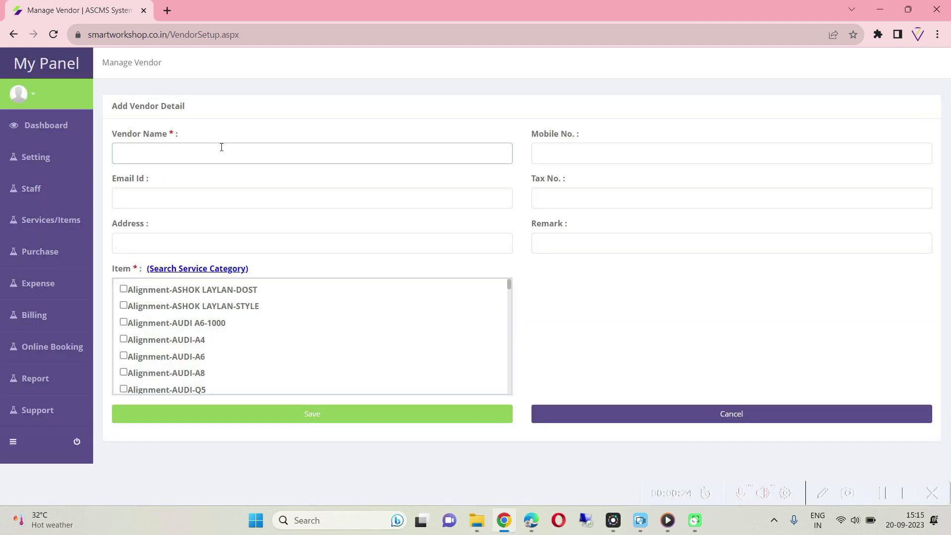
pyautogui.click(544, 155)
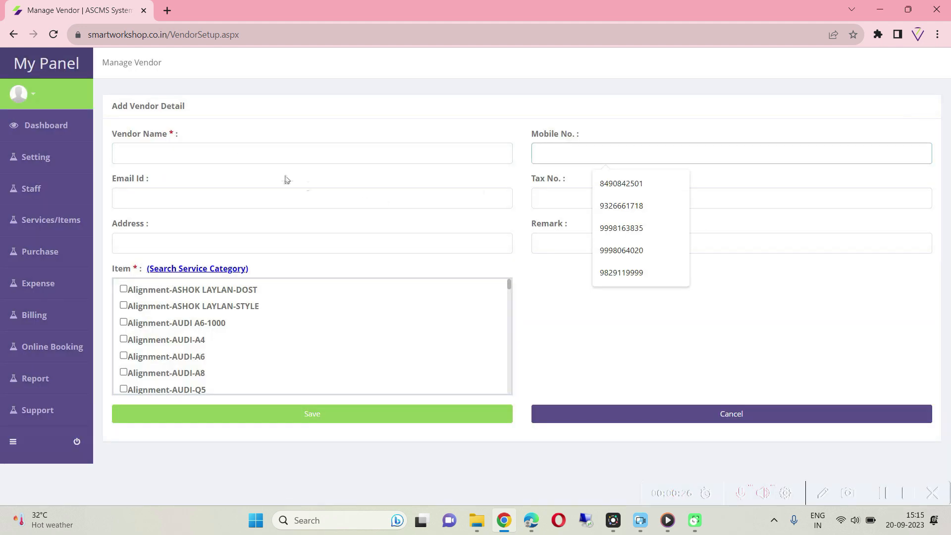
pyautogui.click(260, 236)
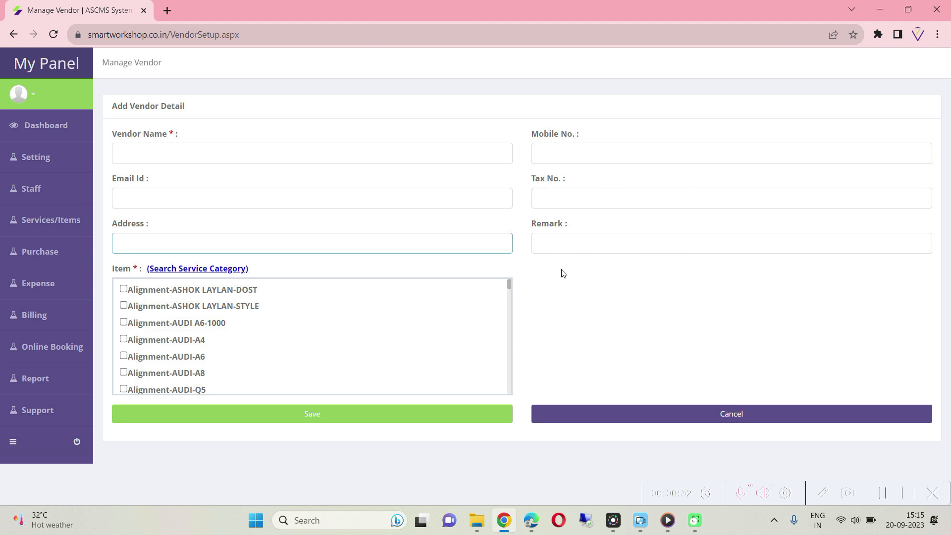
pyautogui.click(578, 192)
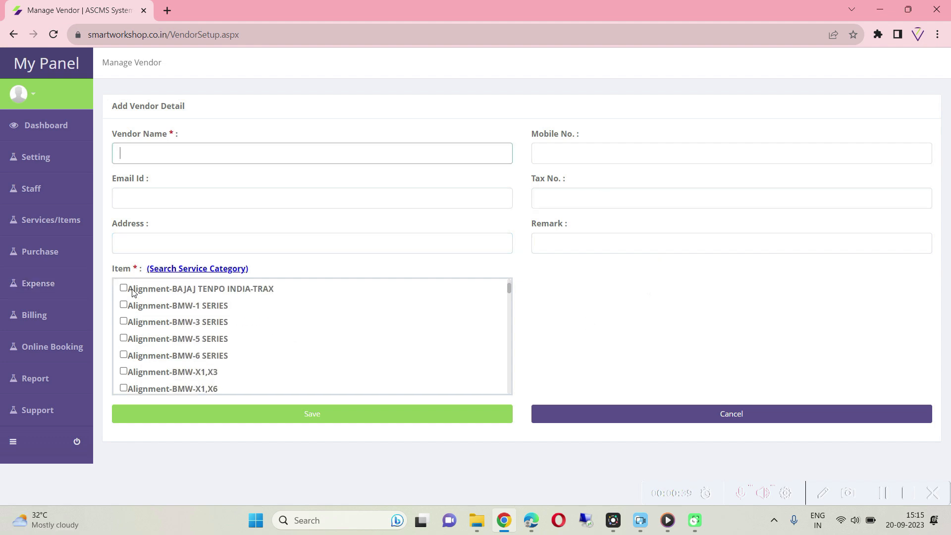
pyautogui.scroll(3, 132, 293)
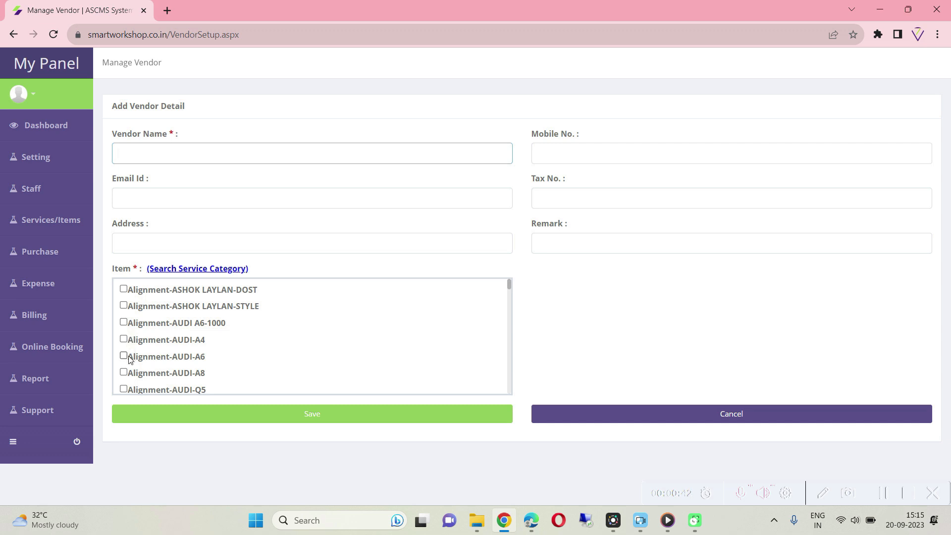
# Filter the vendor's item list to the Spare Part category
pyautogui.click(200, 273)
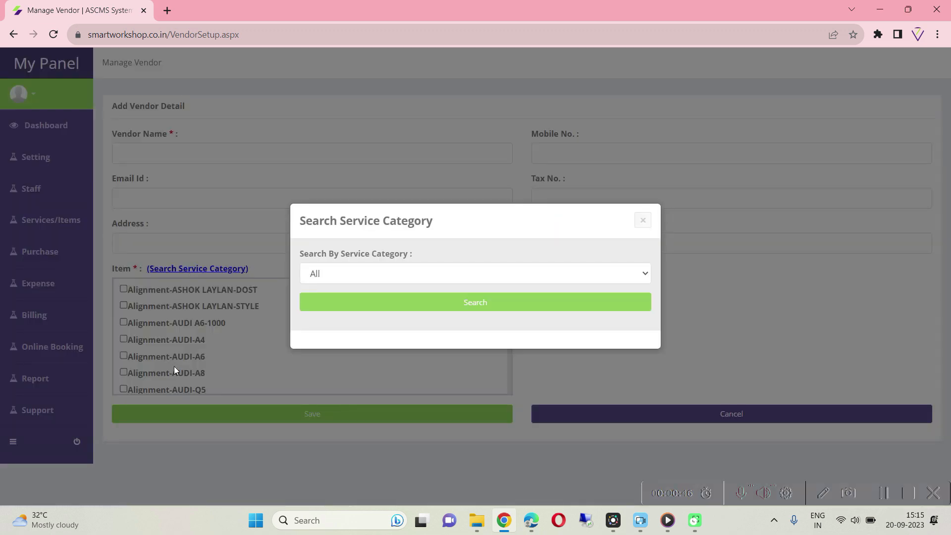
pyautogui.click(644, 220)
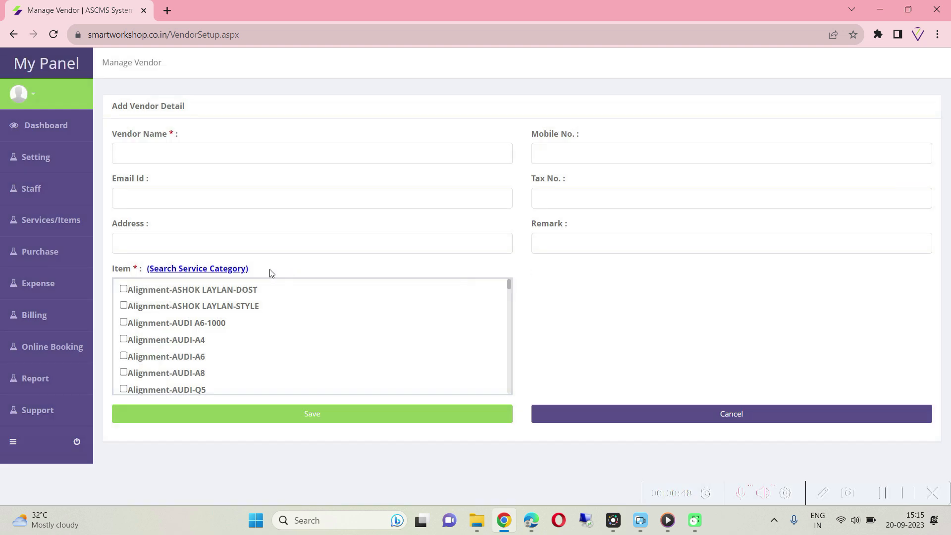
pyautogui.click(202, 271)
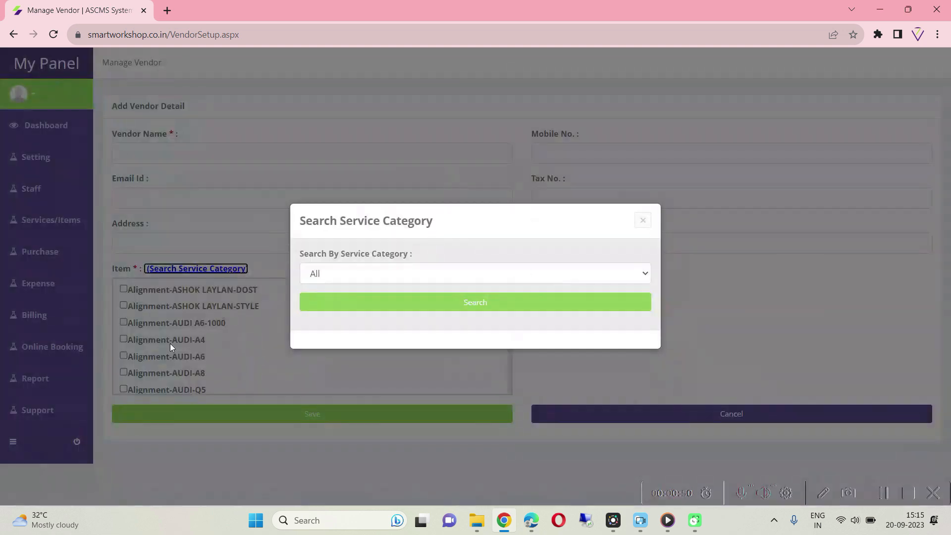
pyautogui.click(396, 281)
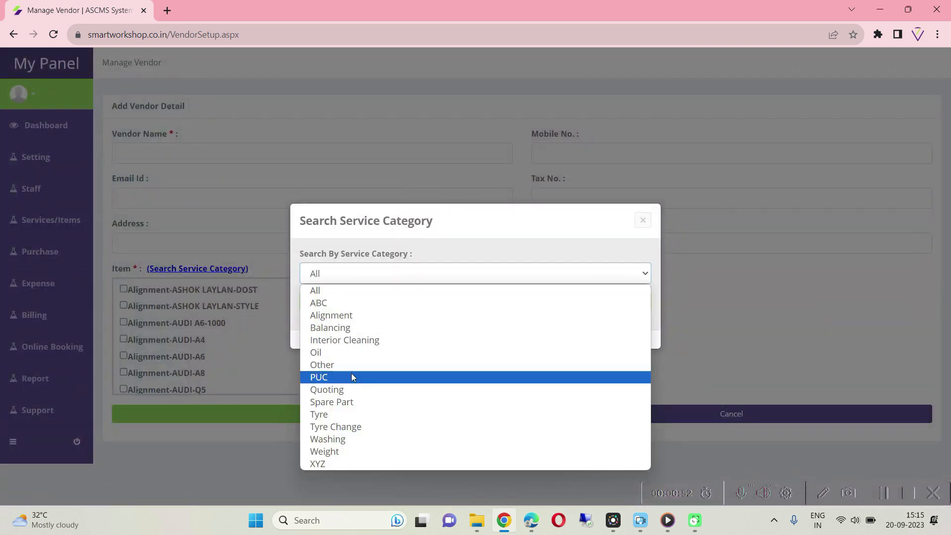
pyautogui.click(344, 402)
pyautogui.click(467, 305)
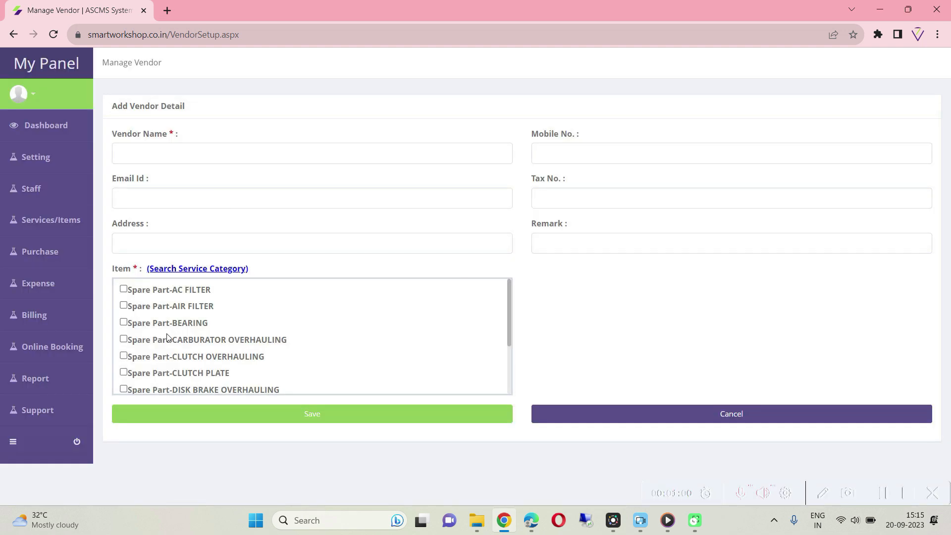
# Tick AC FILTER, AIR FILTER, BEARING, CARBURATOR OVERHAULING and CLUTCH OVERHAULING
pyautogui.click(123, 289)
pyautogui.click(123, 305)
pyautogui.click(123, 322)
pyautogui.click(123, 338)
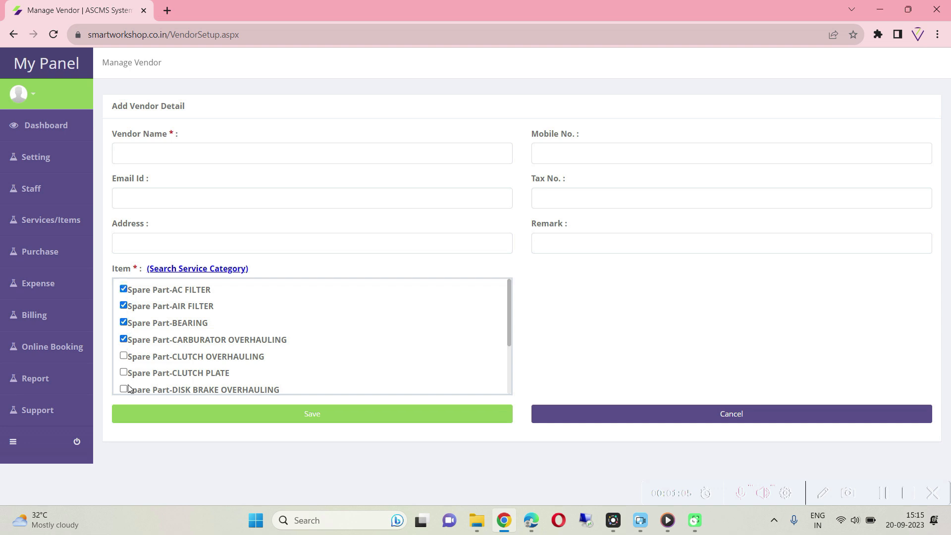
pyautogui.click(123, 355)
# Name the vendor 'Test Vendor Name' and save it
pyautogui.click(227, 147)
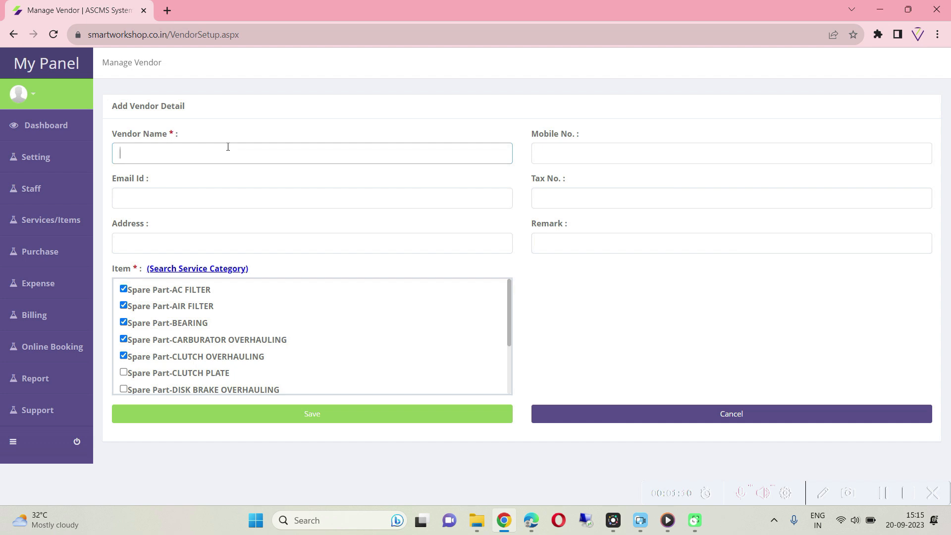
pyautogui.write('Test Vendor Name')
pyautogui.press('Tab')
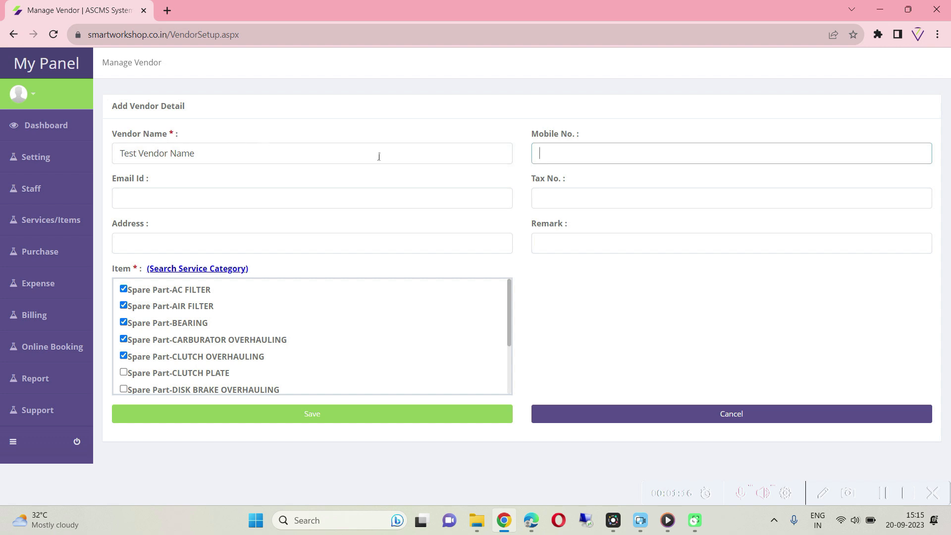
pyautogui.click(358, 420)
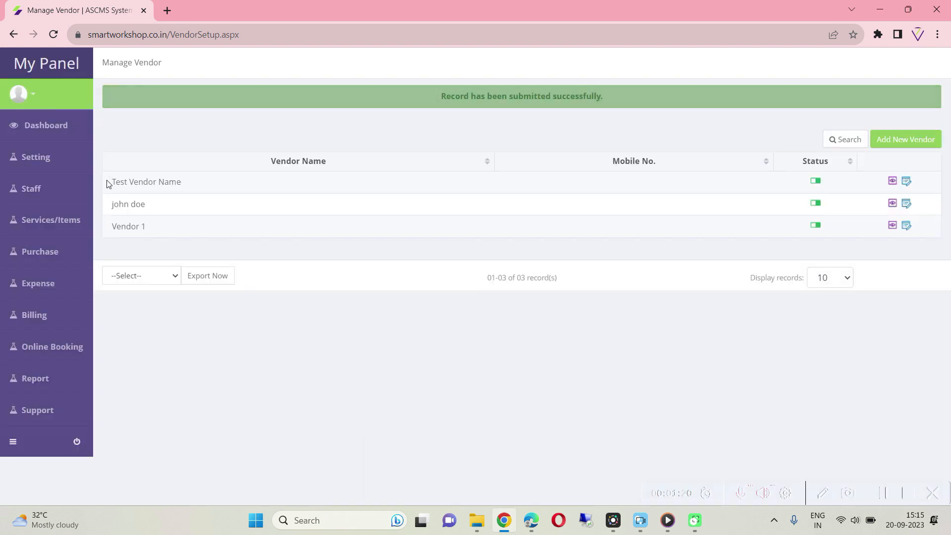
# Review Test Vendor Name's details from the vendor list
pyautogui.moveTo(108, 184); pyautogui.dragTo(216, 182)
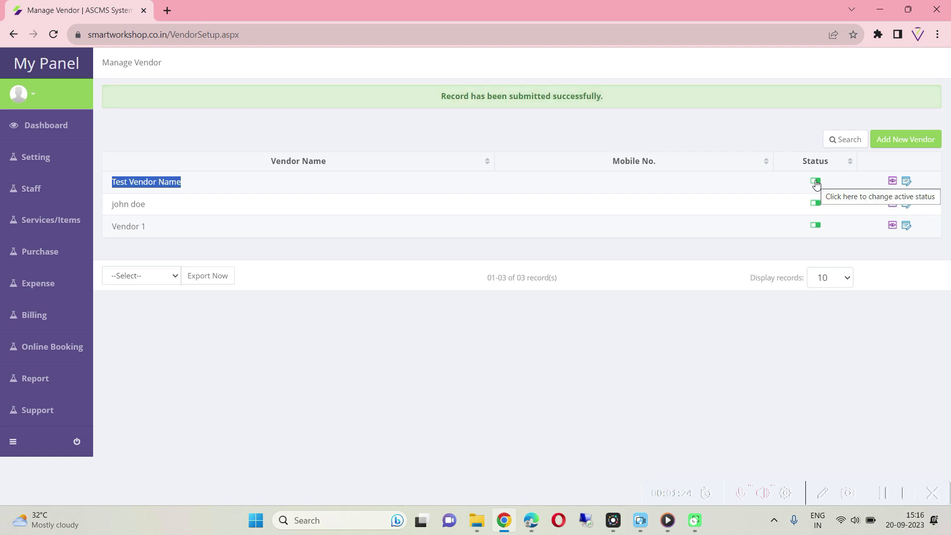
pyautogui.click(892, 181)
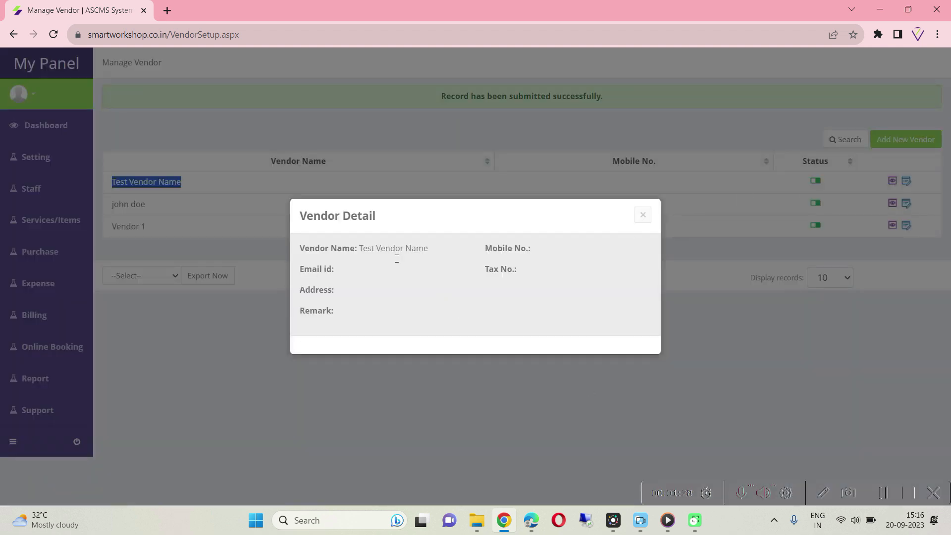
pyautogui.click(642, 214)
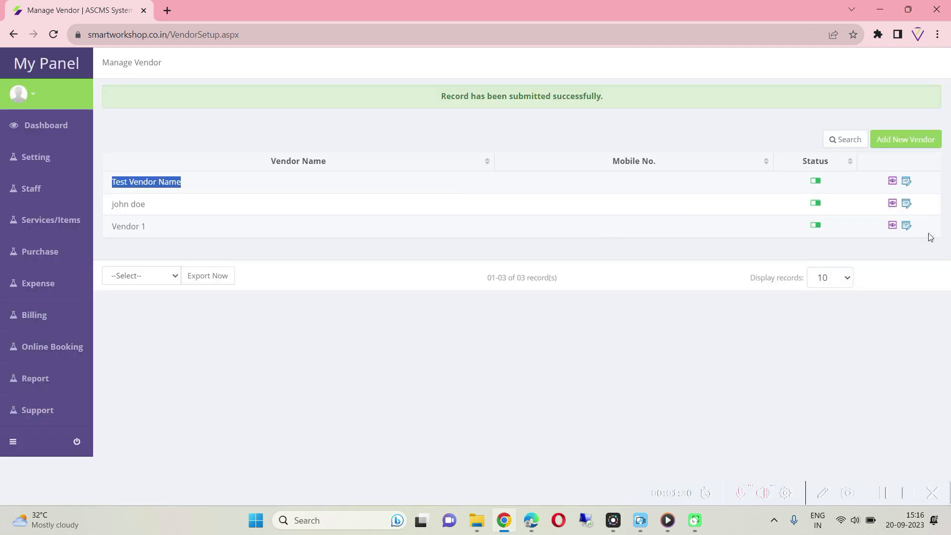
# Add Spare Part-CLUTCH PLATE to Test Vendor Name's items, save, and go to Manage Purchase
pyautogui.click(906, 182)
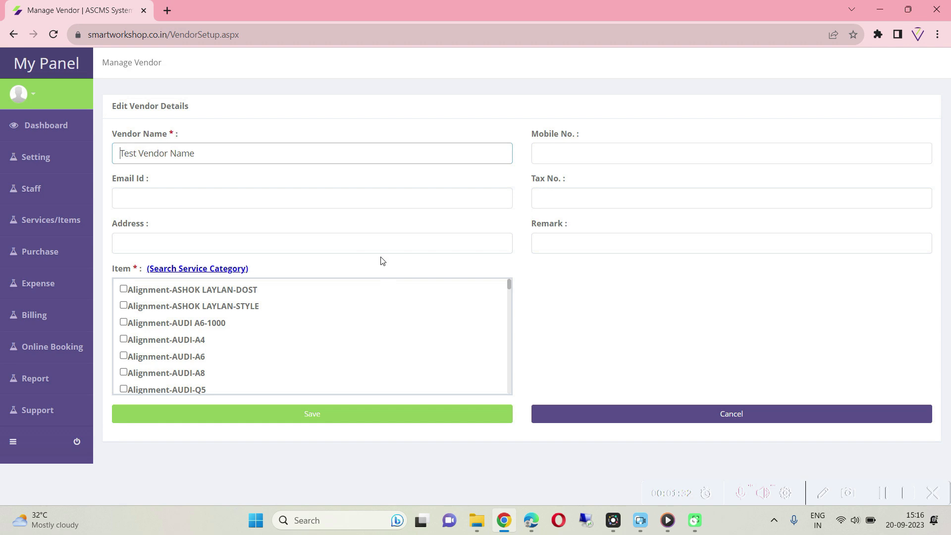
pyautogui.scroll(-10, 307, 360)
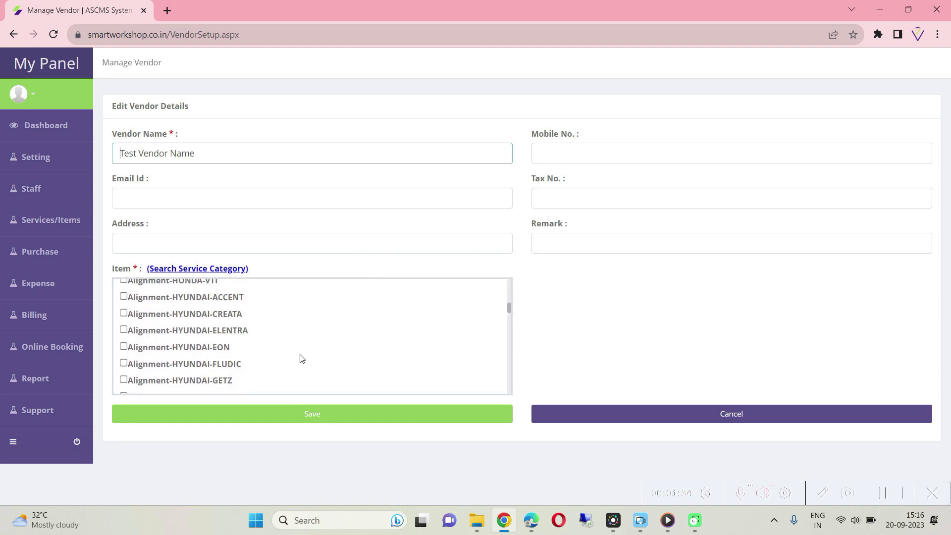
pyautogui.scroll(-15, 302, 358)
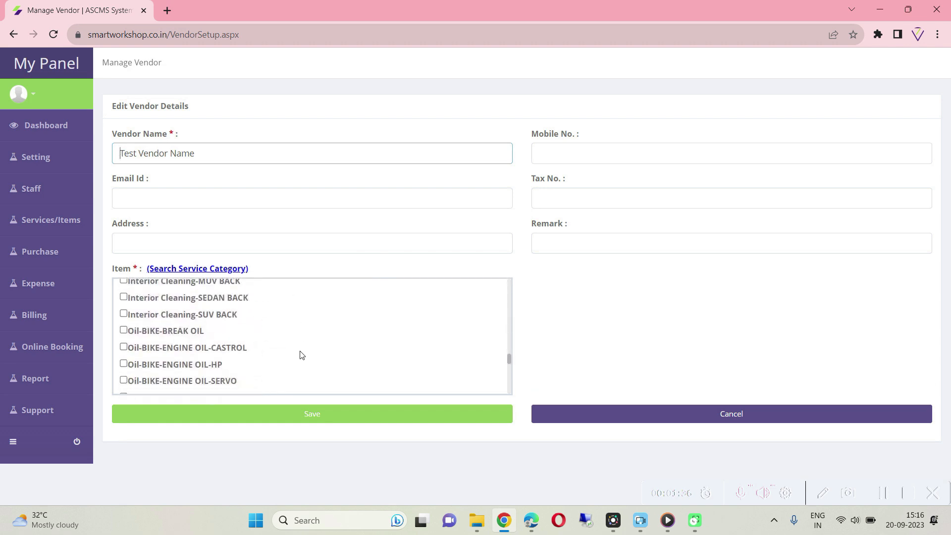
pyautogui.scroll(-10, 301, 355)
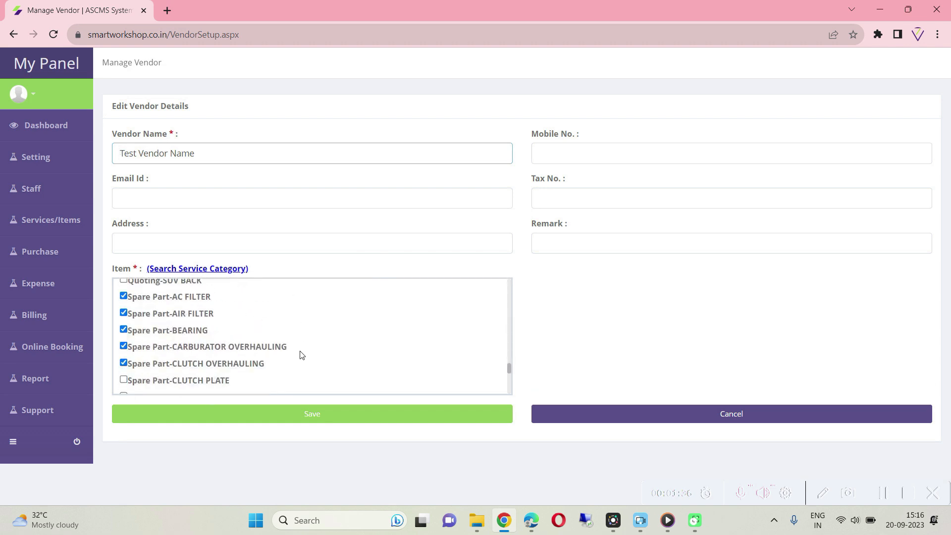
pyautogui.click(142, 382)
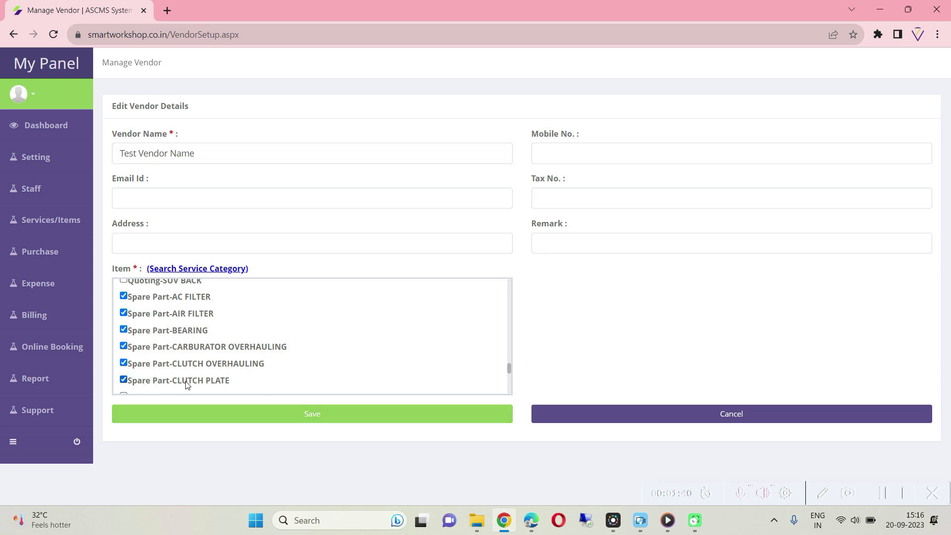
pyautogui.click(297, 421)
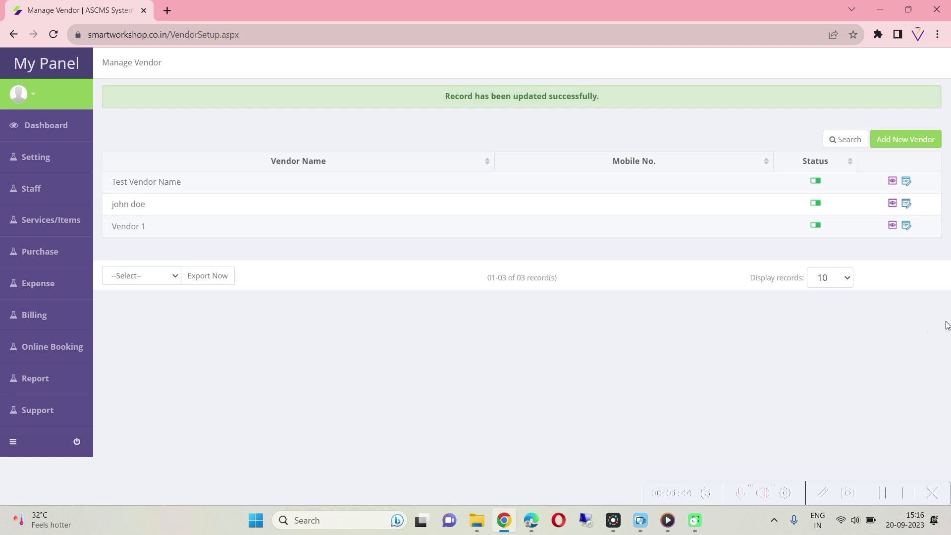
pyautogui.moveTo(40, 251)
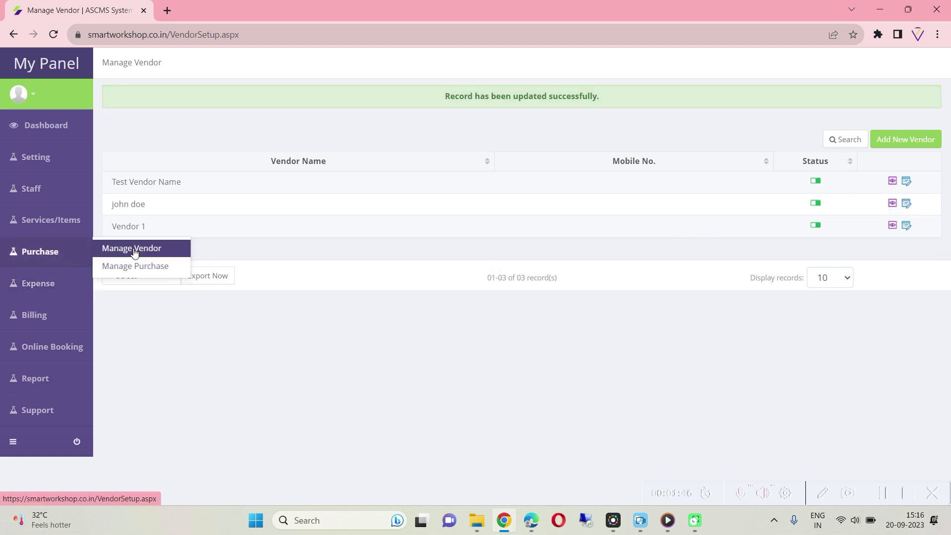
pyautogui.click(151, 269)
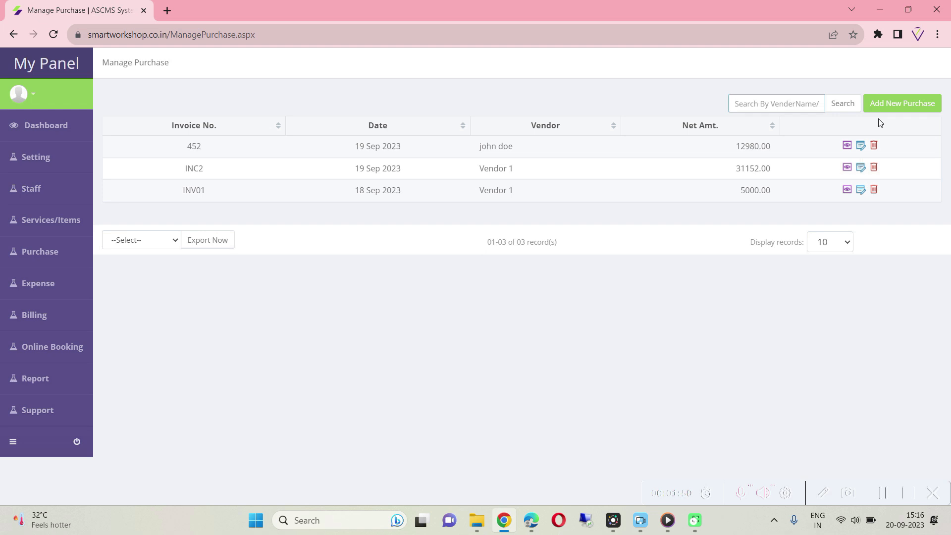
# Open a Create New Purchase form with vendor Test Vendor Name and invoice number 1231545
pyautogui.click(900, 103)
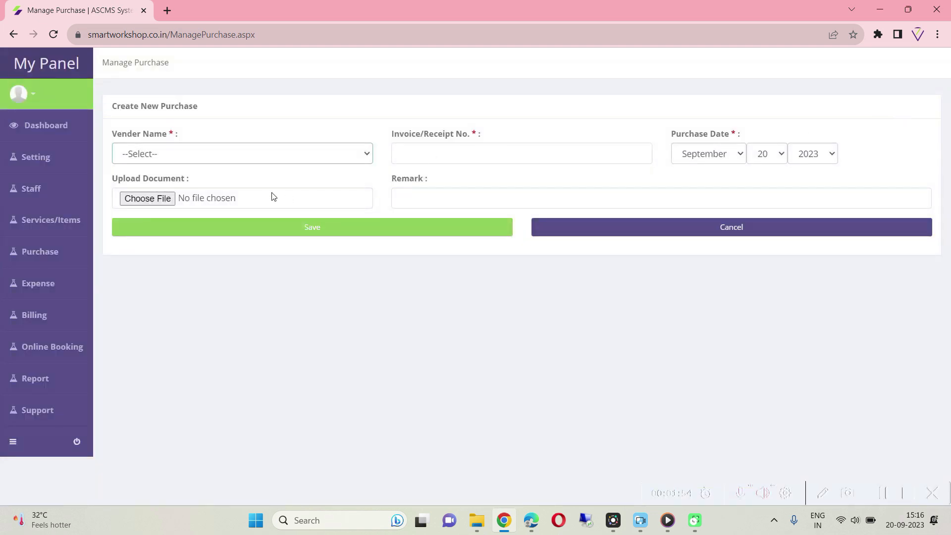
pyautogui.click(745, 229)
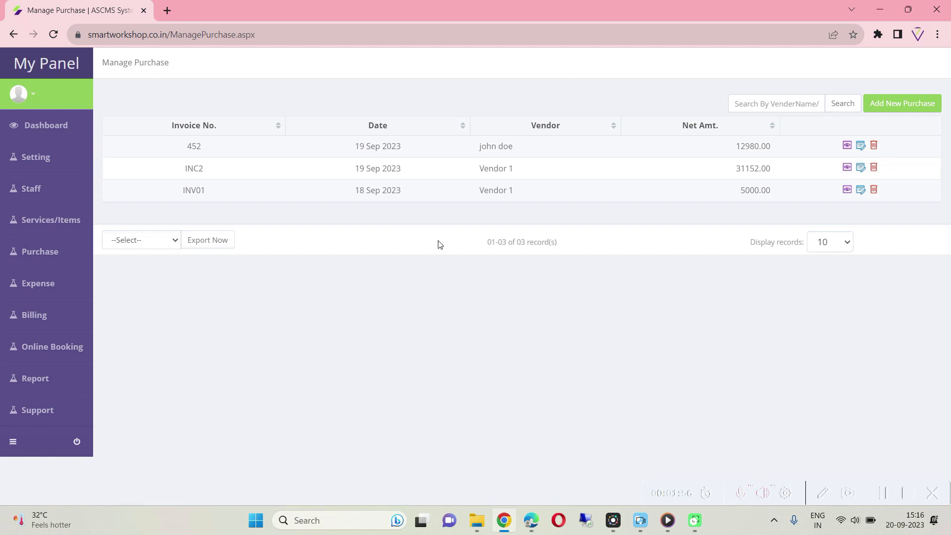
pyautogui.click(904, 113)
pyautogui.click(183, 155)
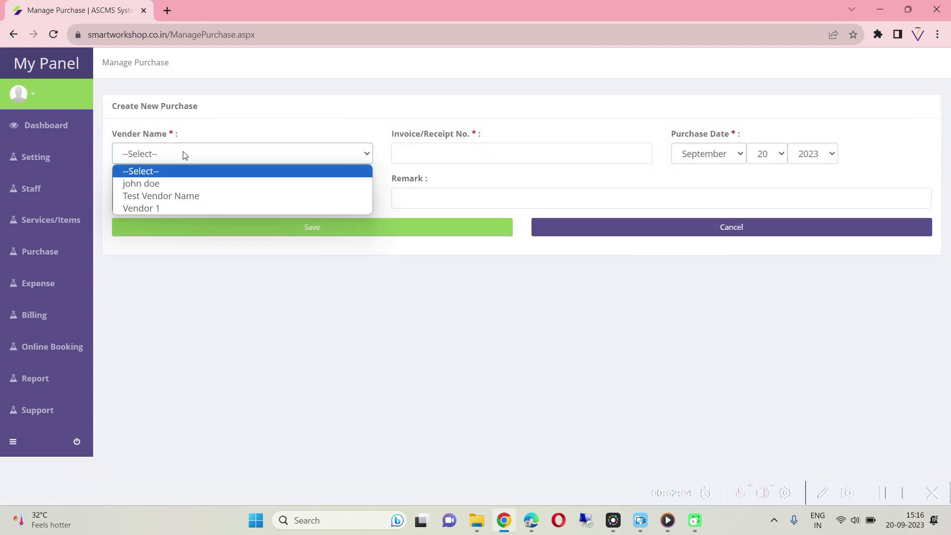
pyautogui.click(161, 196)
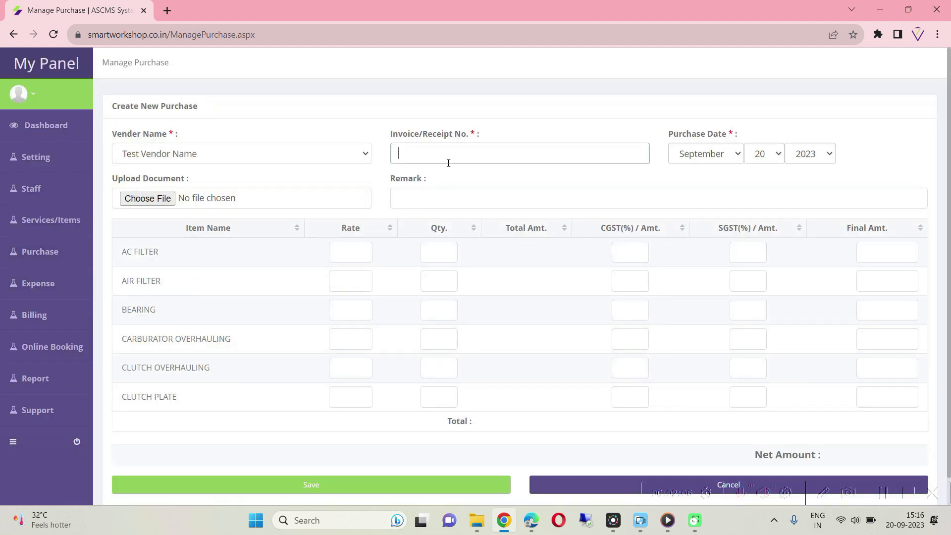
pyautogui.write('1231545')
pyautogui.moveTo(114, 179); pyautogui.dragTo(197, 179)
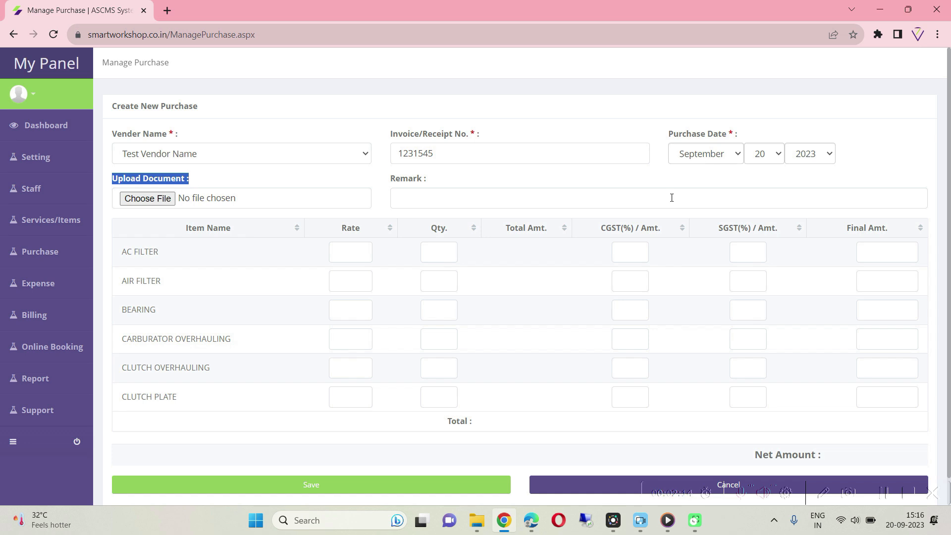
pyautogui.click(717, 176)
pyautogui.scroll(-1, 495, 209)
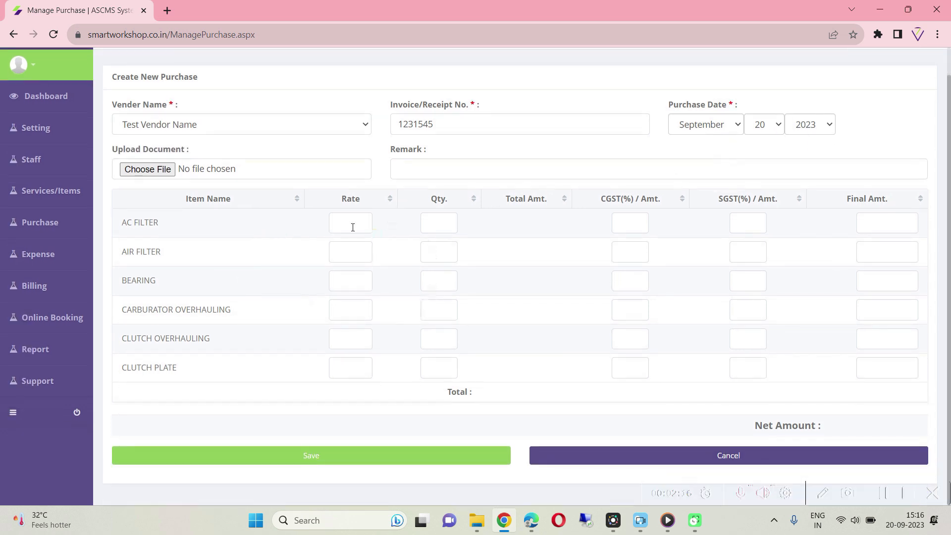
# Review the AC FILTER and AIR FILTER lines and invoice number 1231545 on the form
pyautogui.moveTo(119, 227); pyautogui.dragTo(234, 395)
pyautogui.click(233, 395)
pyautogui.doubleClick(416, 124)
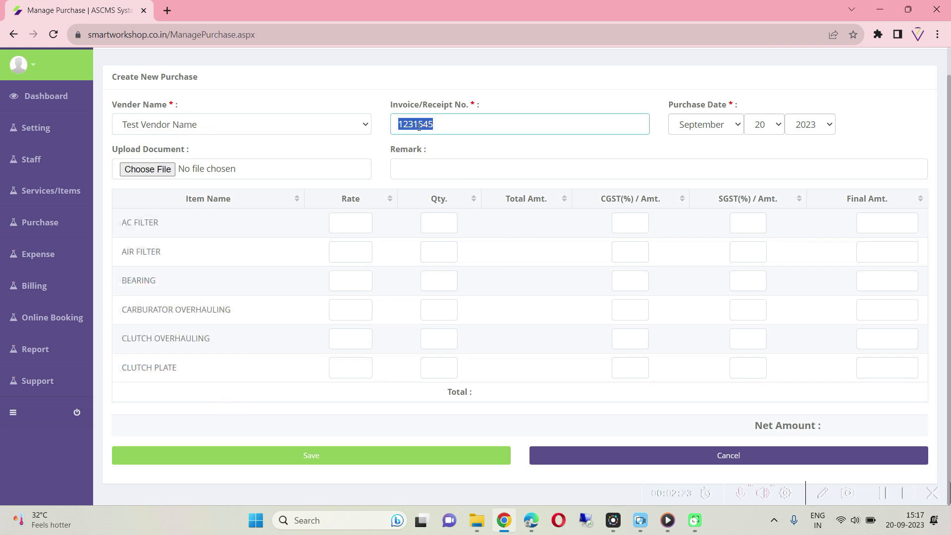
pyautogui.click(344, 229)
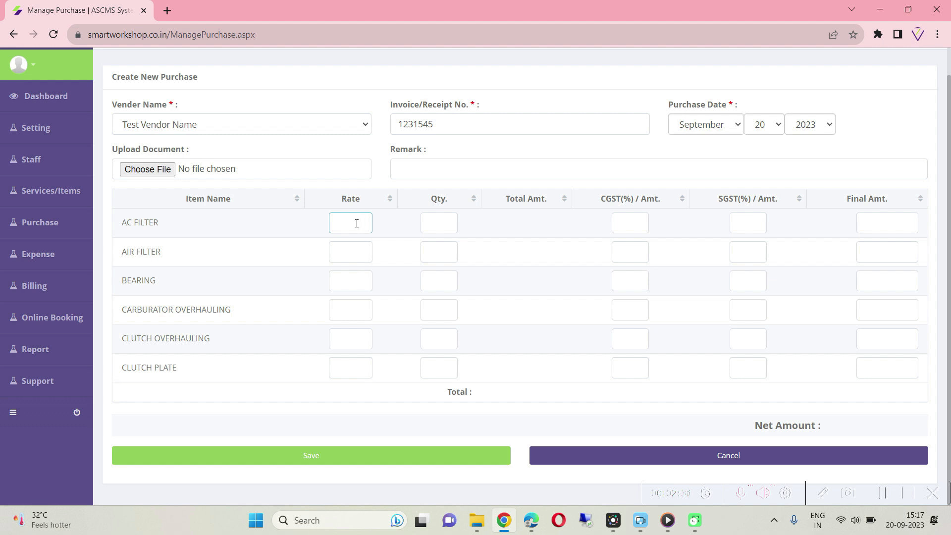
pyautogui.moveTo(122, 226); pyautogui.dragTo(179, 229)
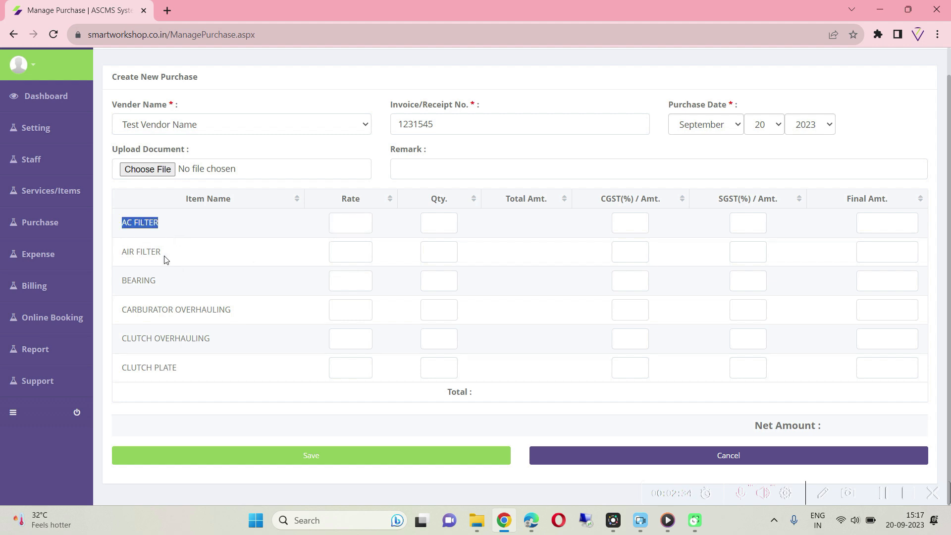
pyautogui.moveTo(122, 253); pyautogui.dragTo(168, 257)
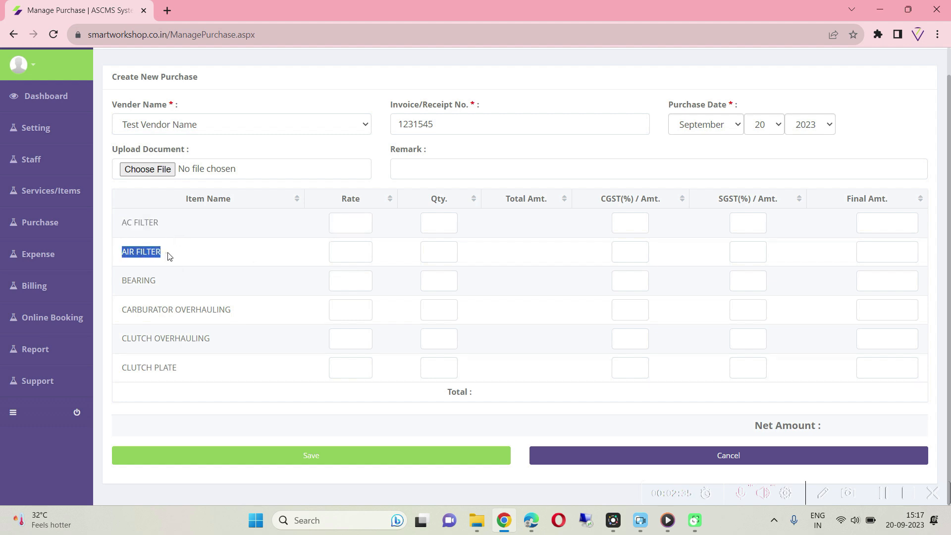
# Enter AC FILTER at rate 1200, quantity 10, and AIR FILTER at rate 1000, quantity 5
pyautogui.click(354, 222)
pyautogui.write('1200')
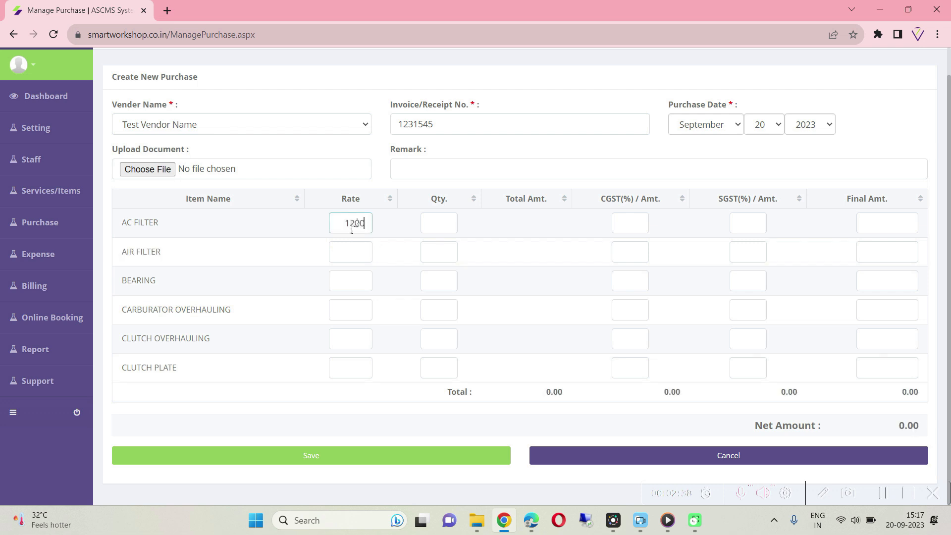
pyautogui.click(360, 257)
pyautogui.write('1000')
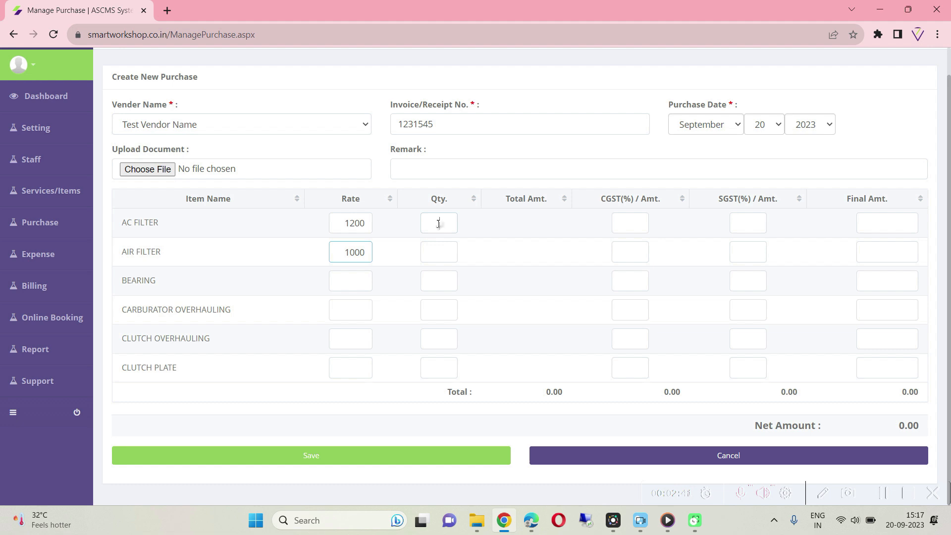
pyautogui.click(439, 223)
pyautogui.write('10')
pyautogui.click(447, 254)
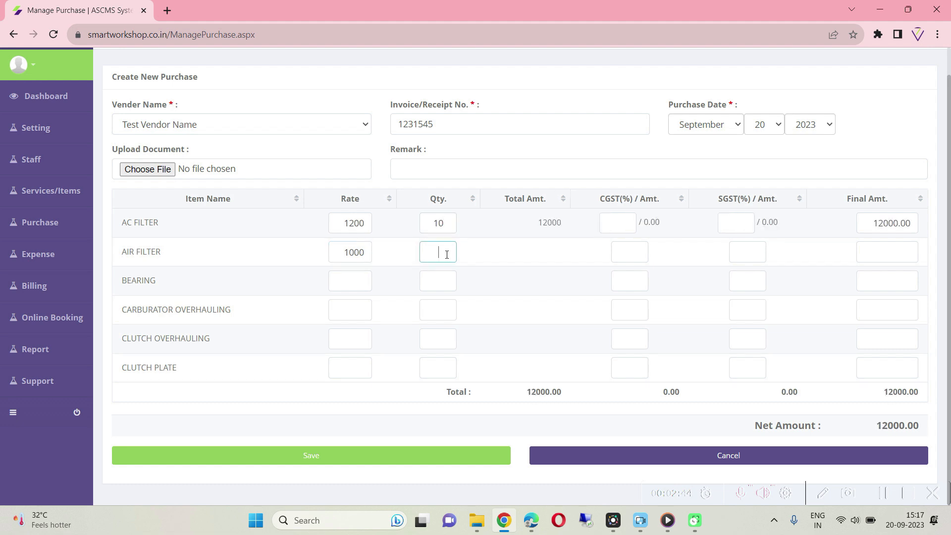
pyautogui.write('5')
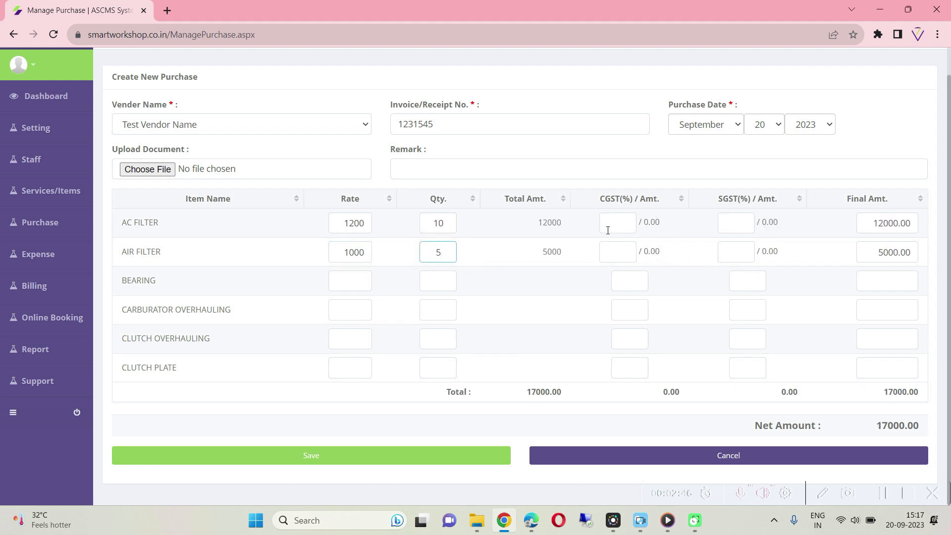
# Apply 9% CGST and 9% SGST to both items, confirm the 20060.00 total, and save
pyautogui.click(612, 228)
pyautogui.write('9')
pyautogui.click(616, 252)
pyautogui.write('9')
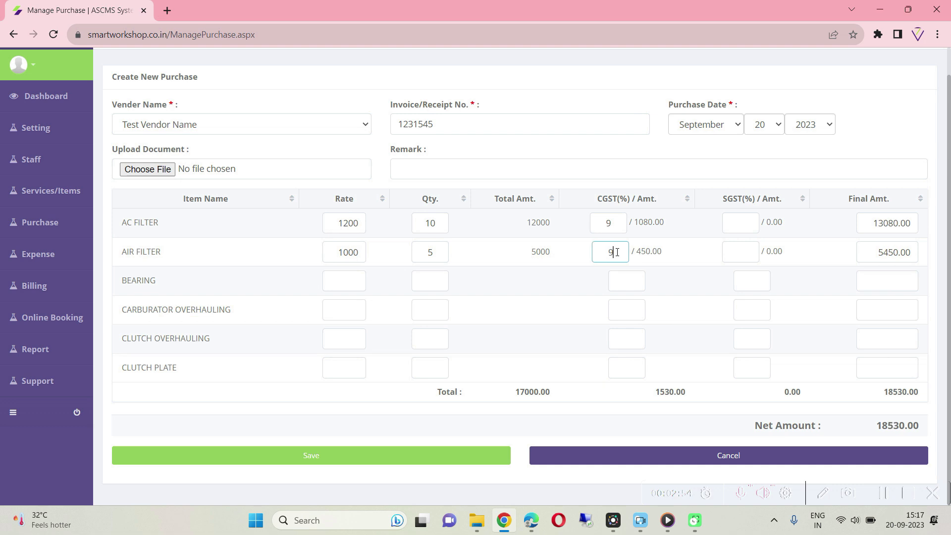
pyautogui.click(748, 227)
pyautogui.write('9')
pyautogui.click(740, 251)
pyautogui.write('9')
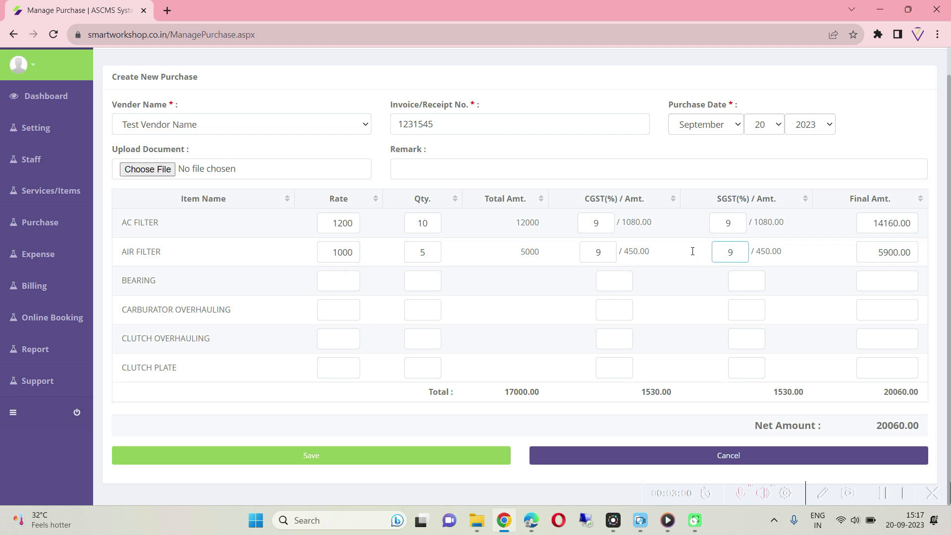
pyautogui.click(609, 248)
pyautogui.moveTo(594, 224); pyautogui.dragTo(633, 229)
pyautogui.click(733, 220)
pyautogui.click(731, 251)
pyautogui.moveTo(883, 392); pyautogui.dragTo(935, 396)
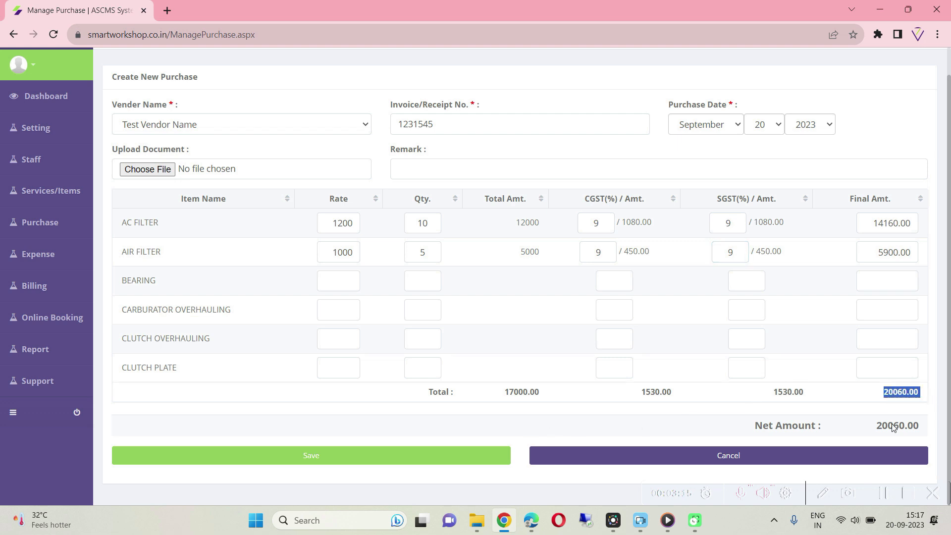
pyautogui.click(416, 456)
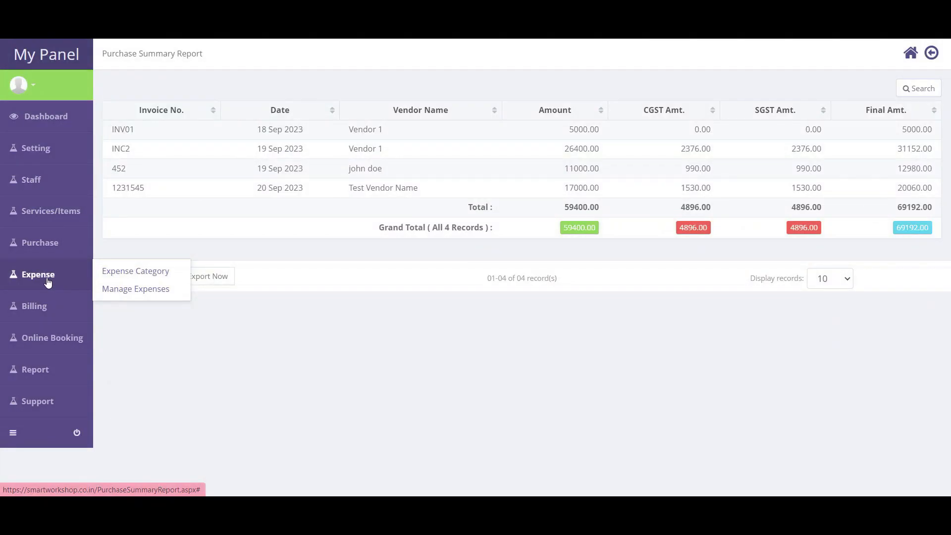
# Open the Expense Category list from the Expense menu
pyautogui.click(145, 279)
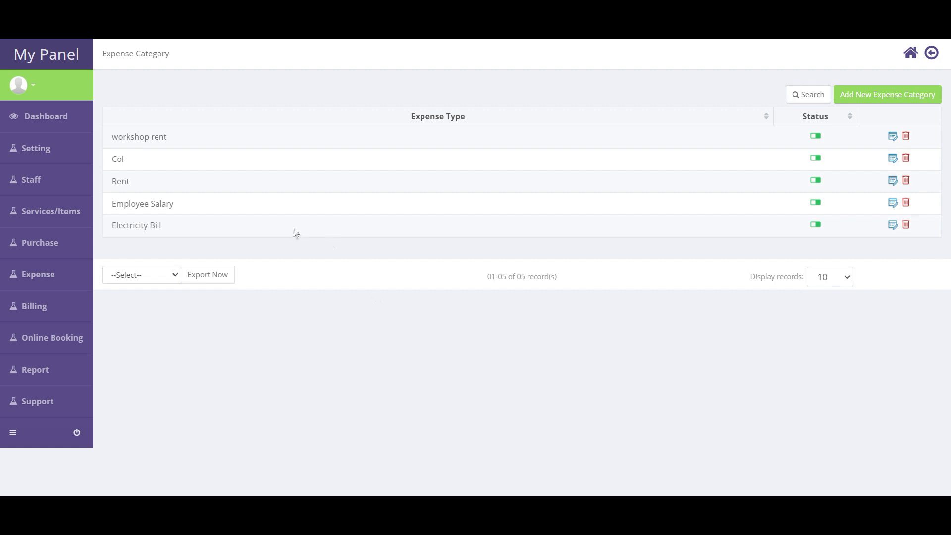
pyautogui.moveTo(41, 278)
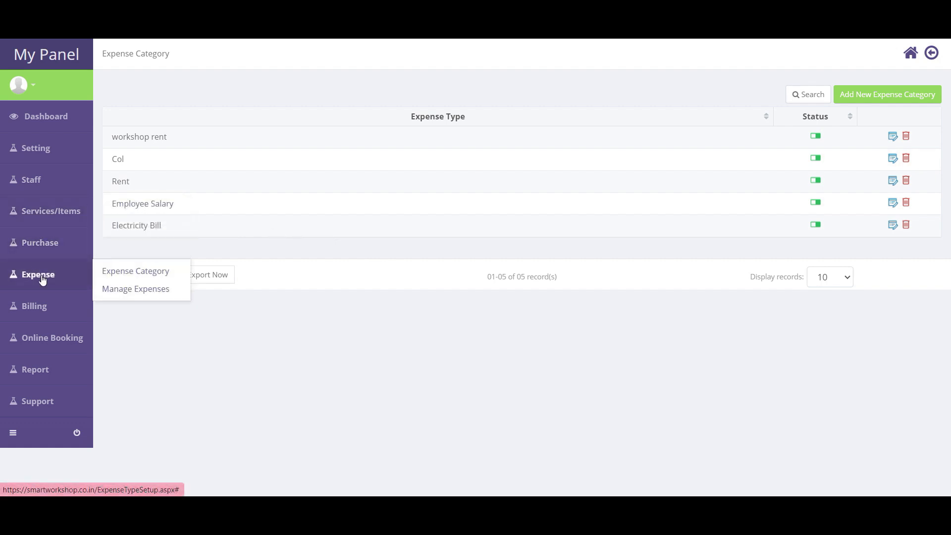
# Create a Salary expense category, then reopen it in edit mode and save again
pyautogui.click(164, 277)
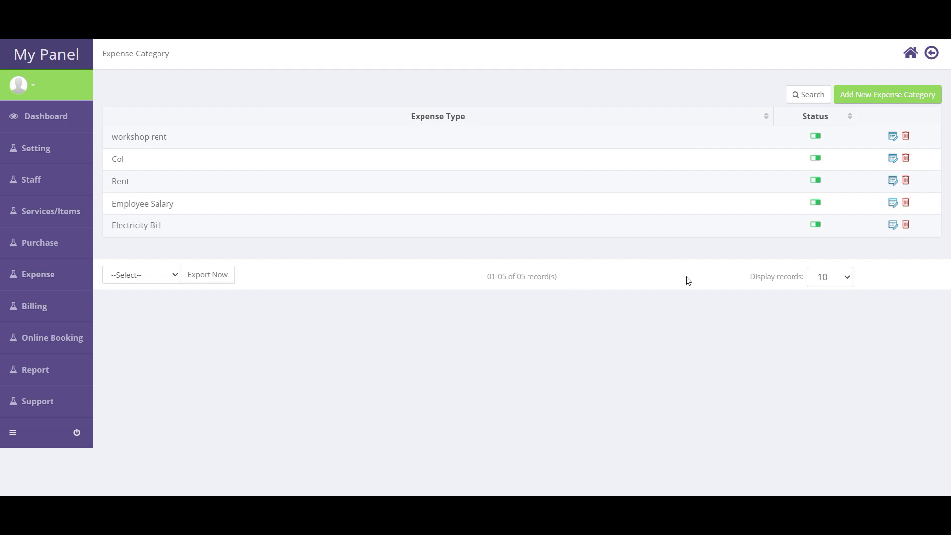
pyautogui.click(884, 101)
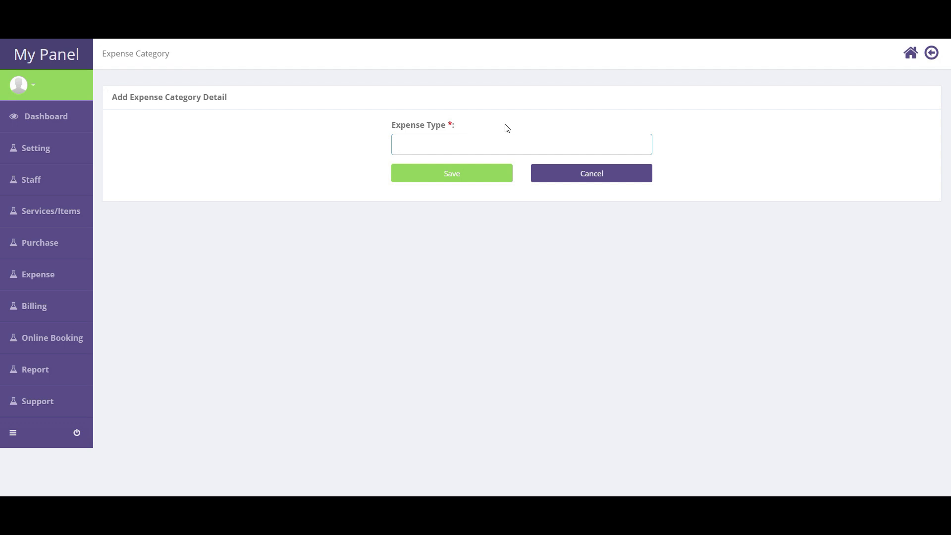
pyautogui.write('Salary')
pyautogui.click(467, 178)
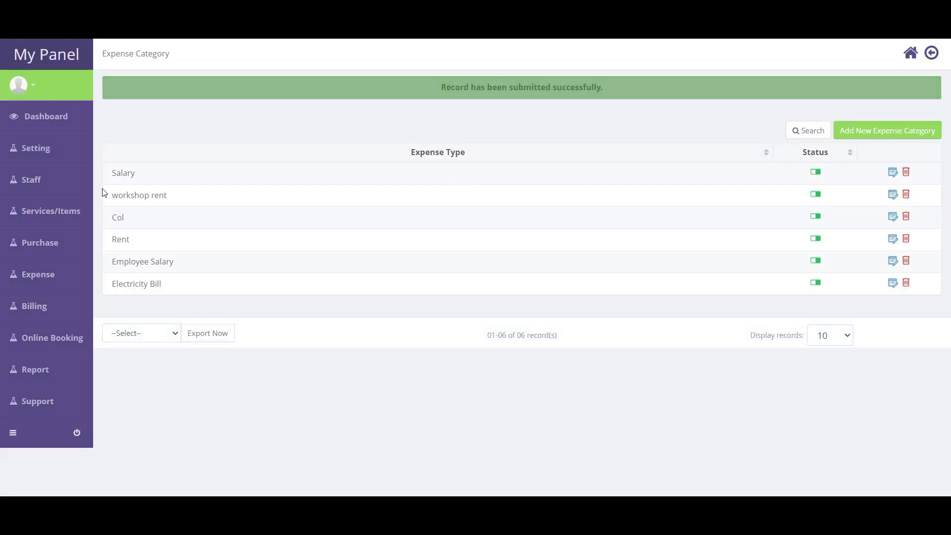
pyautogui.moveTo(110, 176); pyautogui.dragTo(195, 178)
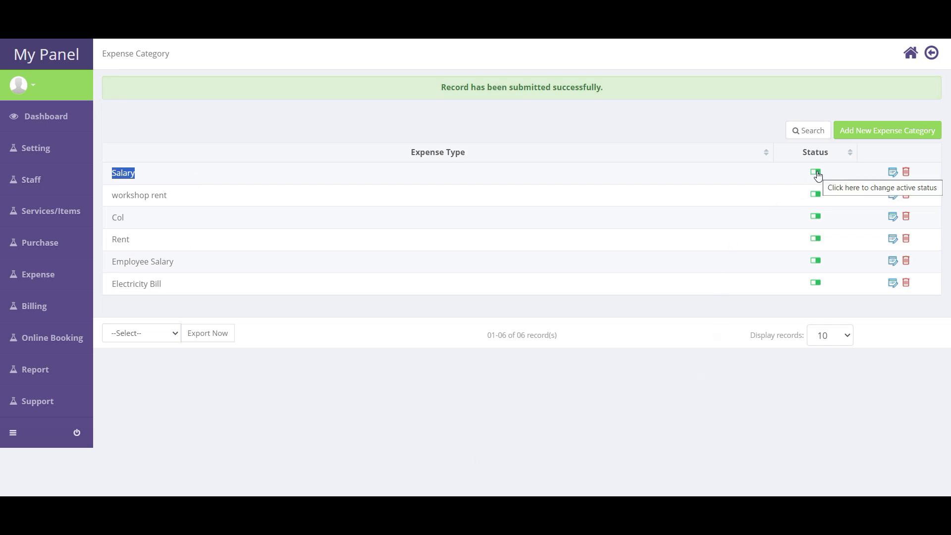
pyautogui.click(893, 172)
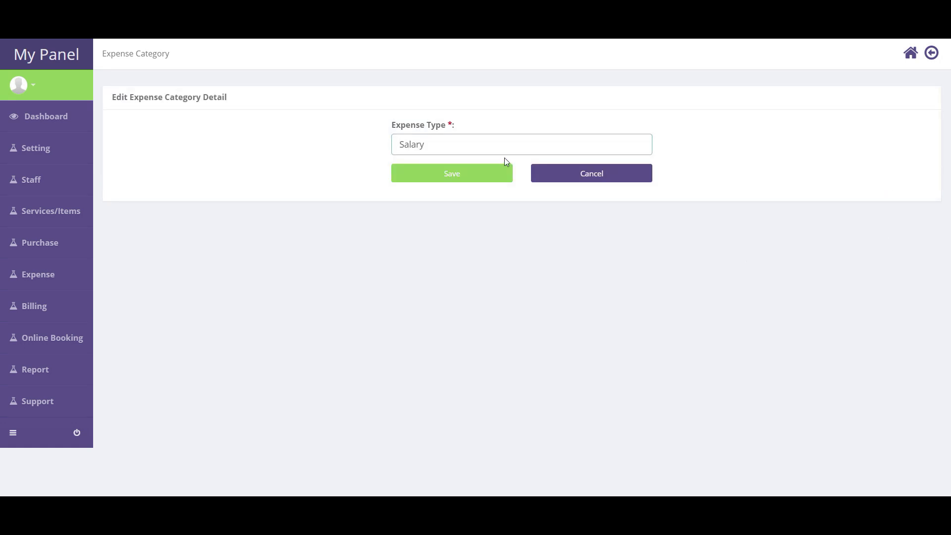
pyautogui.click(463, 183)
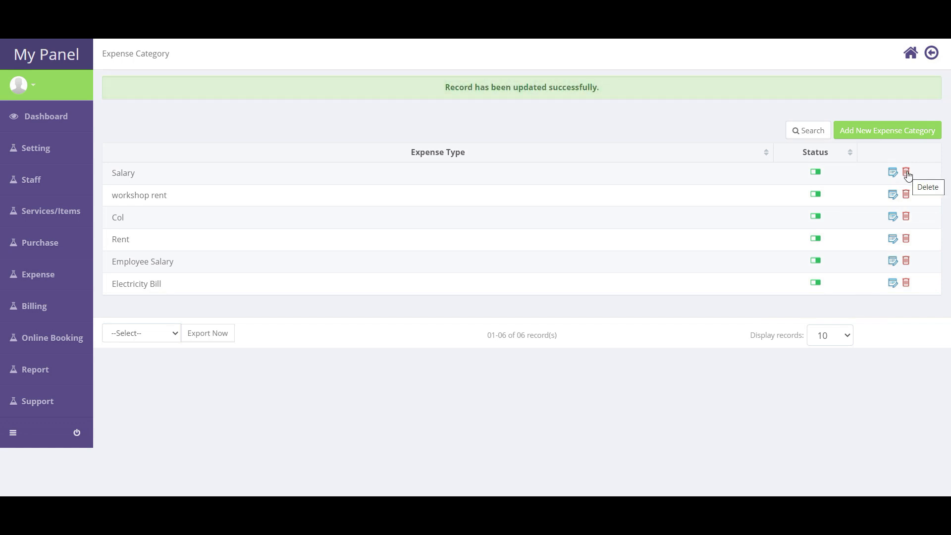
# Dismiss the expense type search without searching and go to Manage Expenses
pyautogui.click(798, 131)
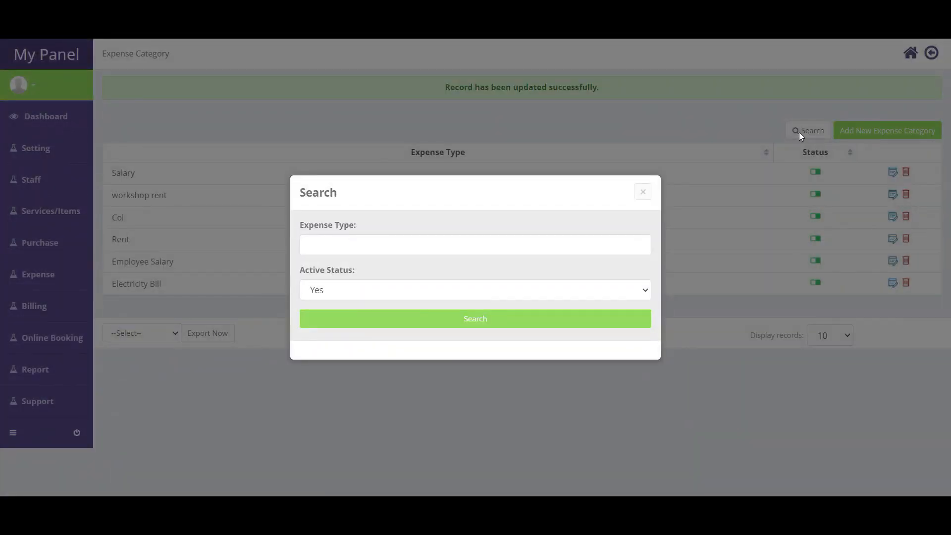
pyautogui.click(405, 246)
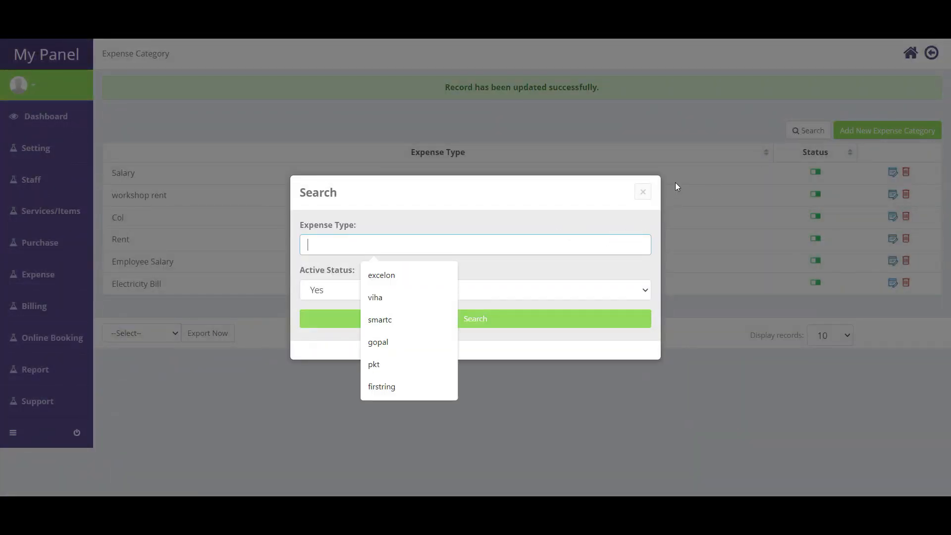
pyautogui.click(642, 193)
pyautogui.moveTo(151, 291)
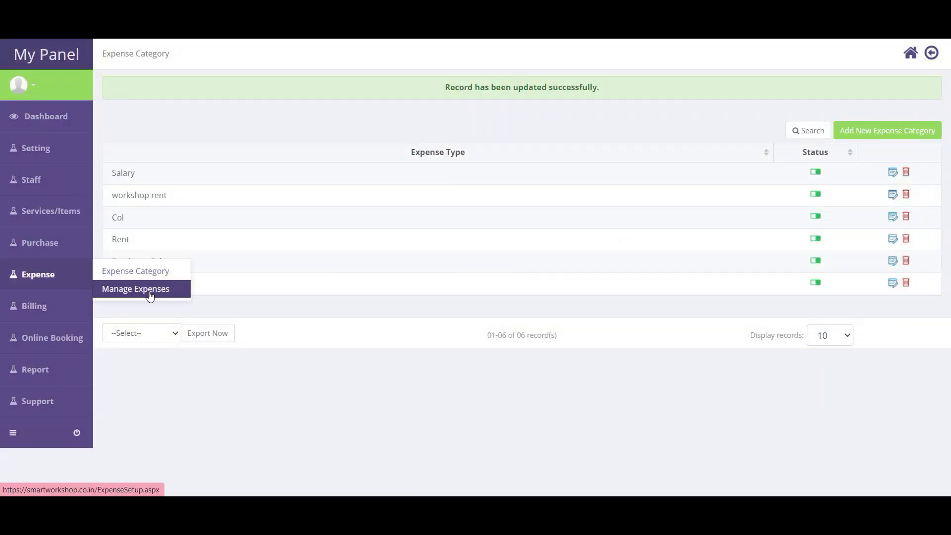
pyautogui.click(150, 292)
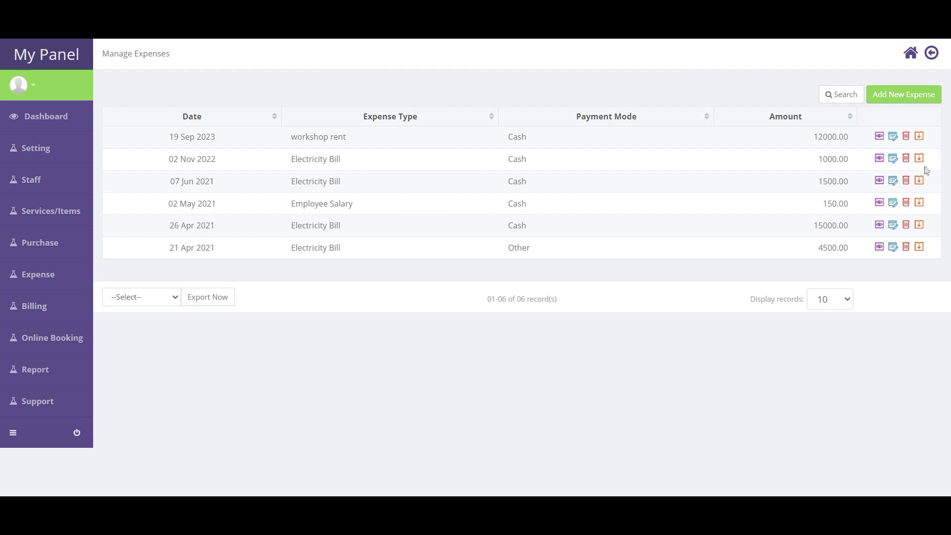
# Save a new Electricity Bill expense paid in Cash, amount 15000, keeping the 20 Sep 2023 date
pyautogui.click(907, 96)
pyautogui.click(186, 147)
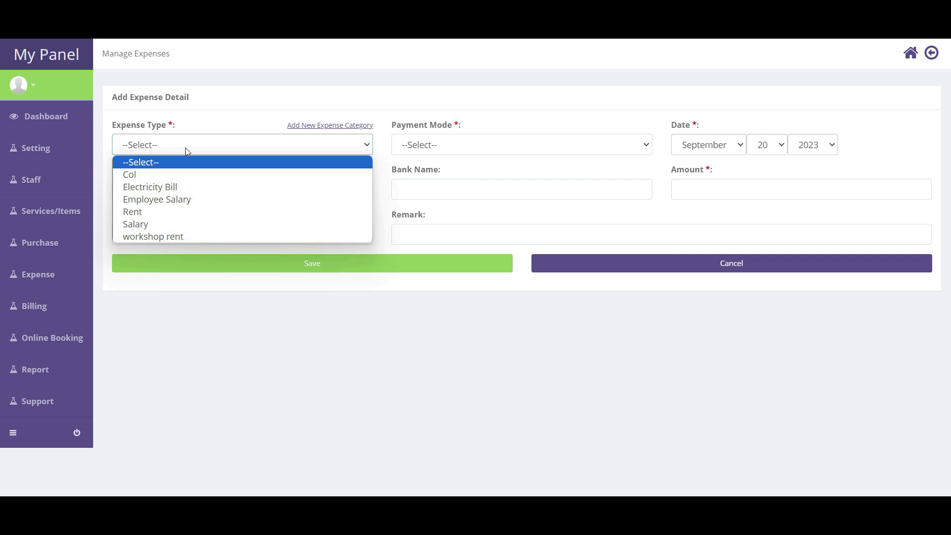
pyautogui.click(177, 191)
pyautogui.click(428, 145)
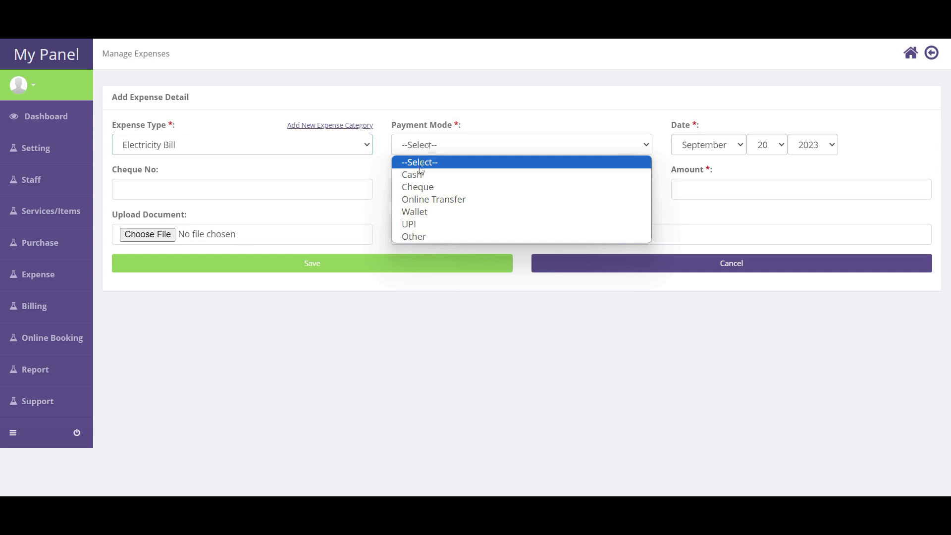
pyautogui.click(420, 175)
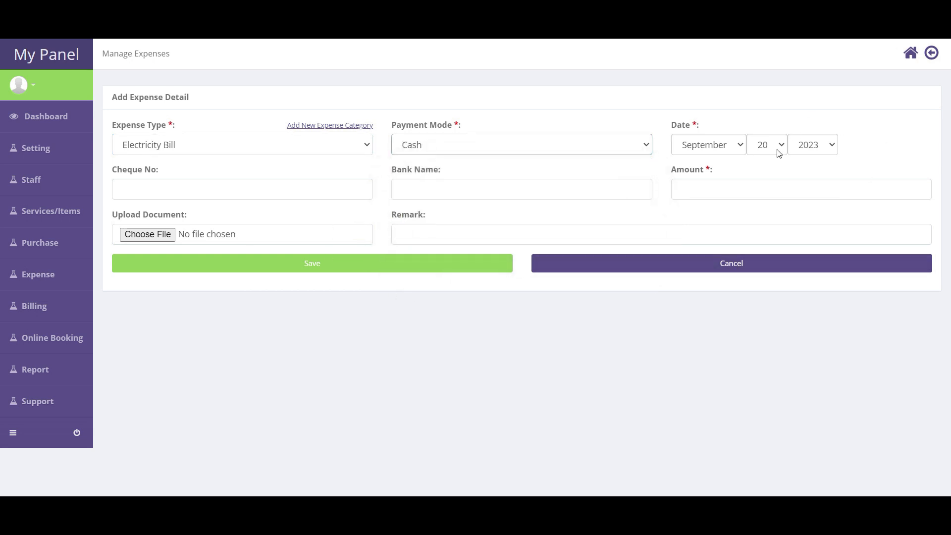
pyautogui.click(801, 151)
pyautogui.click(175, 195)
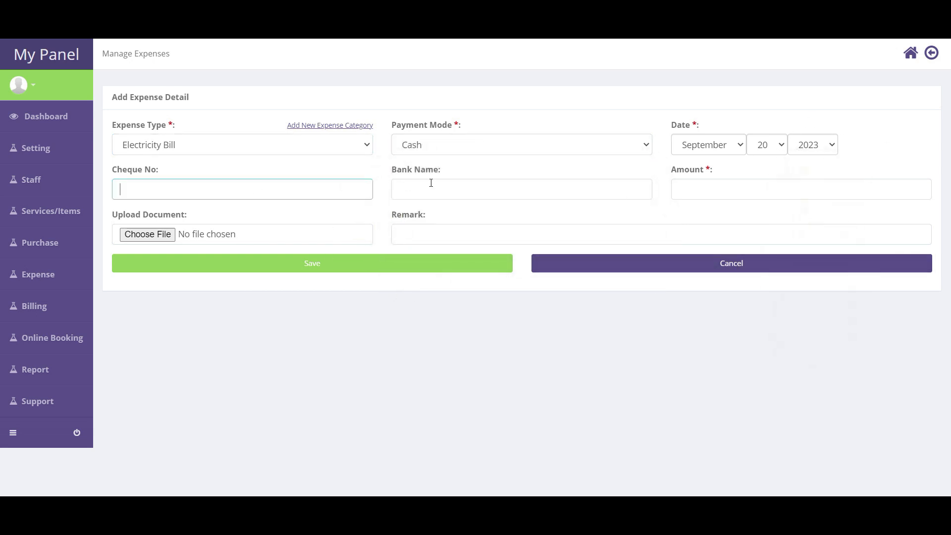
pyautogui.click(431, 182)
pyautogui.click(706, 193)
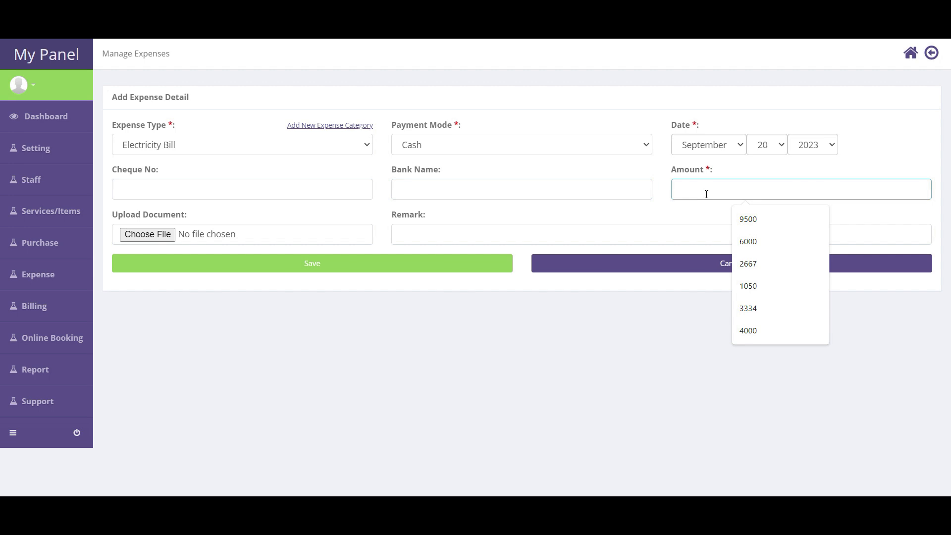
pyautogui.write('15000')
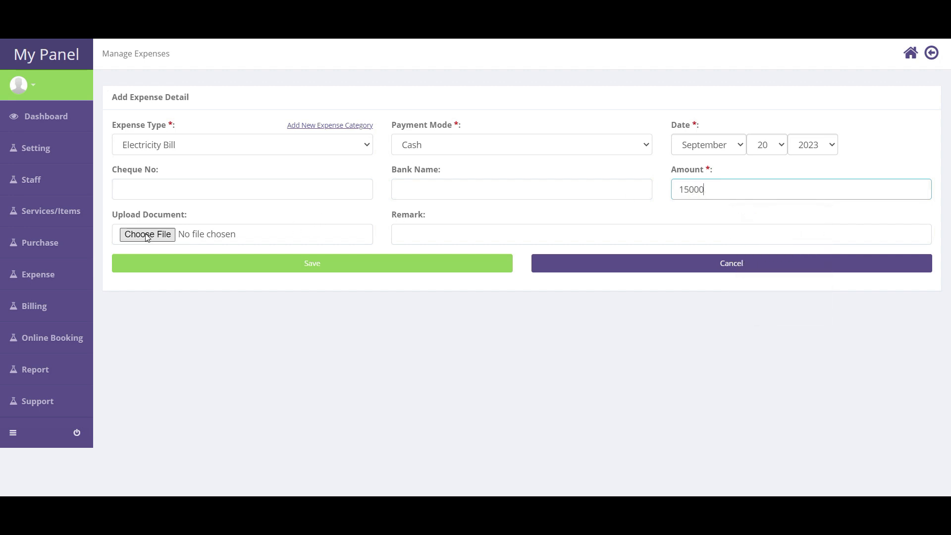
pyautogui.click(217, 218)
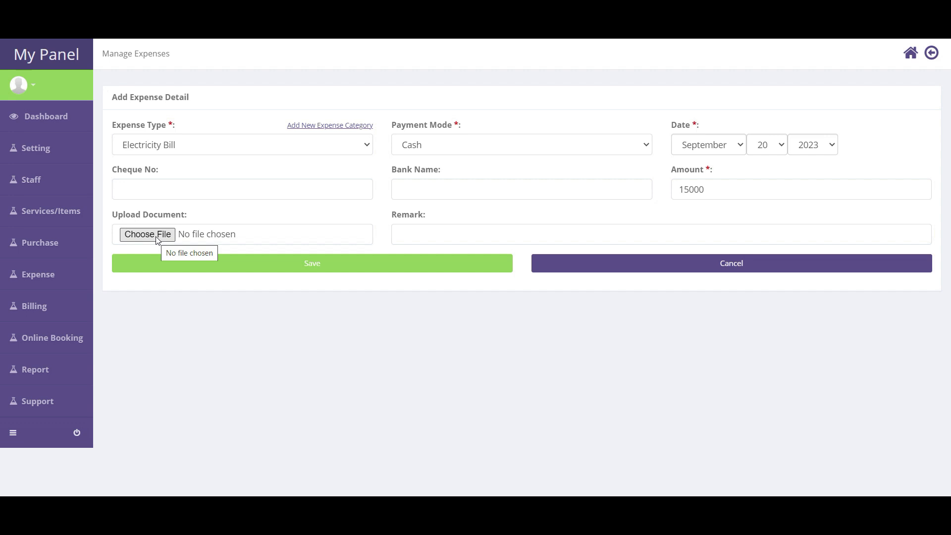
pyautogui.click(297, 267)
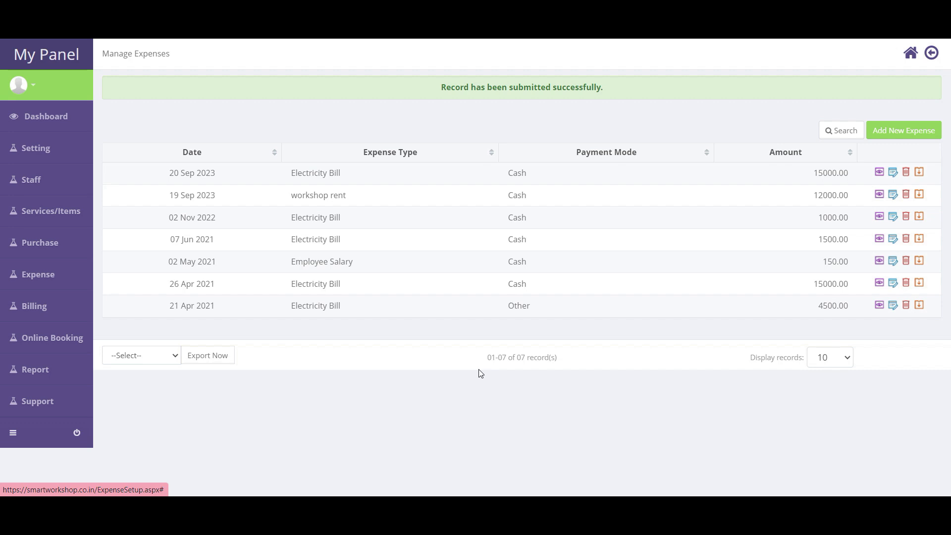
pyautogui.moveTo(56, 282)
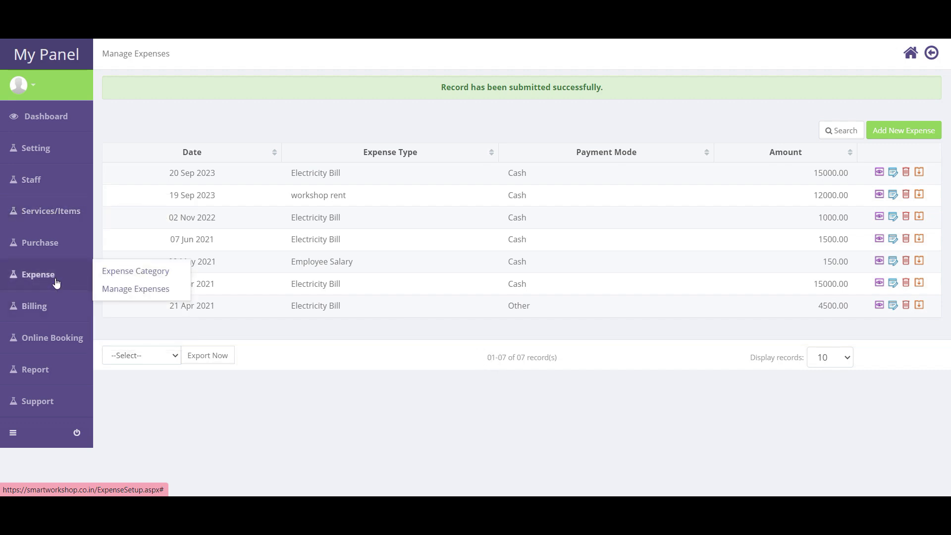
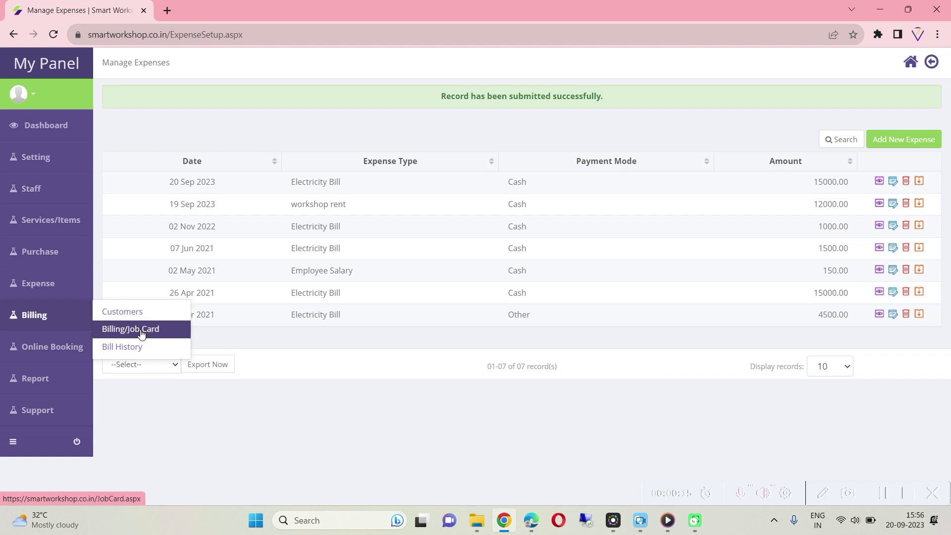
# Open Billing/Job Card and look over the two listed vehicle job cards
pyautogui.click(142, 334)
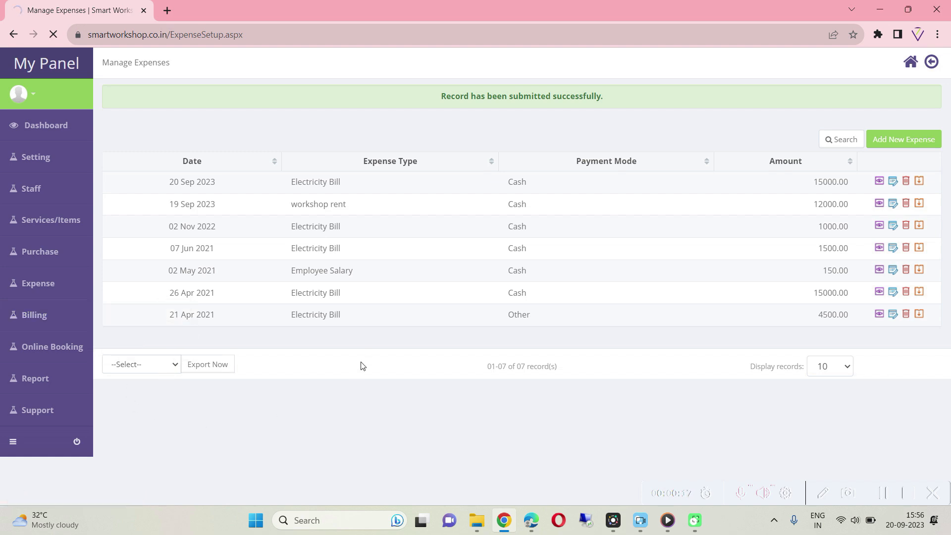
pyautogui.scroll(-1, 615, 250)
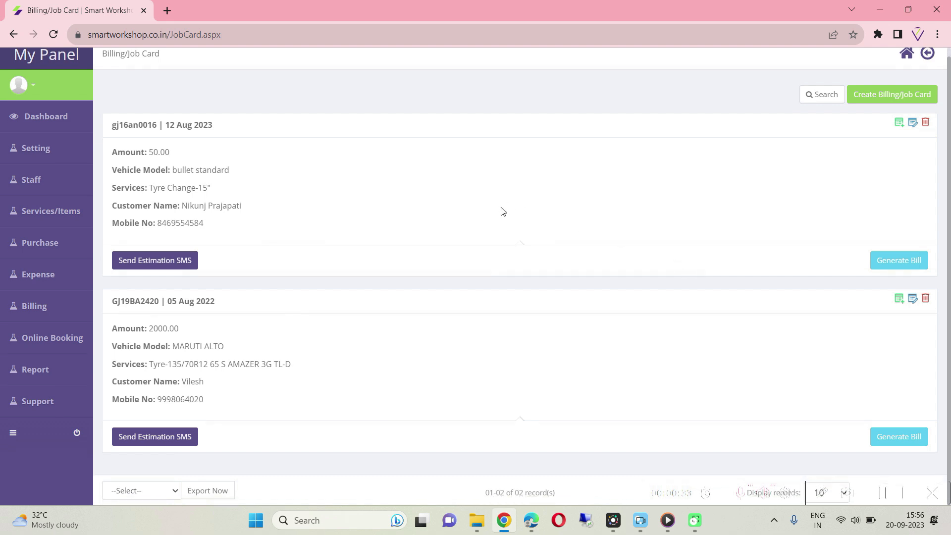
pyautogui.moveTo(112, 125); pyautogui.dragTo(324, 429)
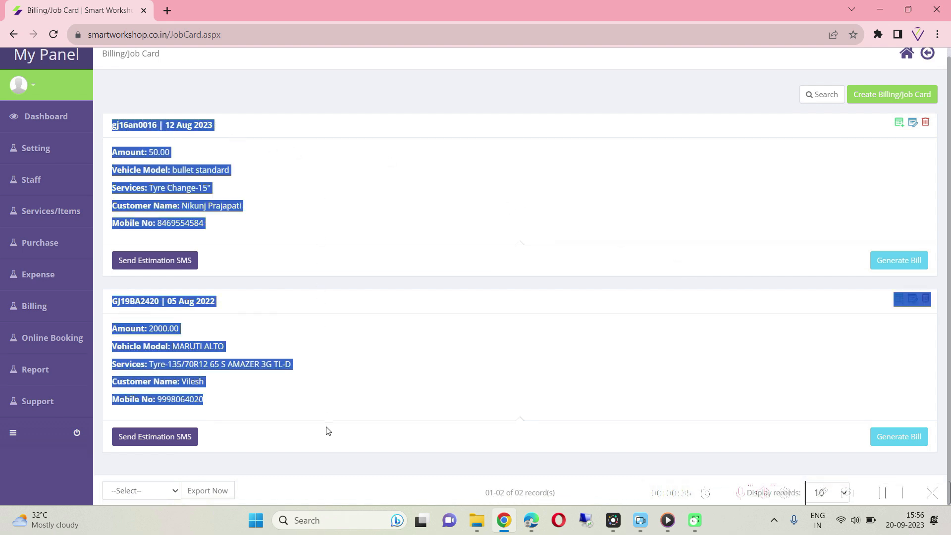
pyautogui.scroll(1, 615, 299)
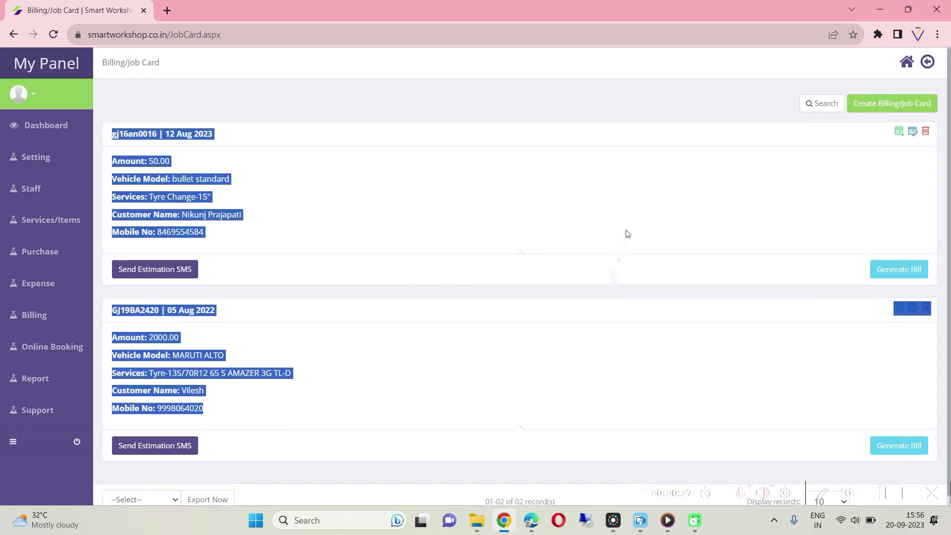
# Start a new job card and auto-fill the customer details from the customer's vehicle number
pyautogui.click(896, 103)
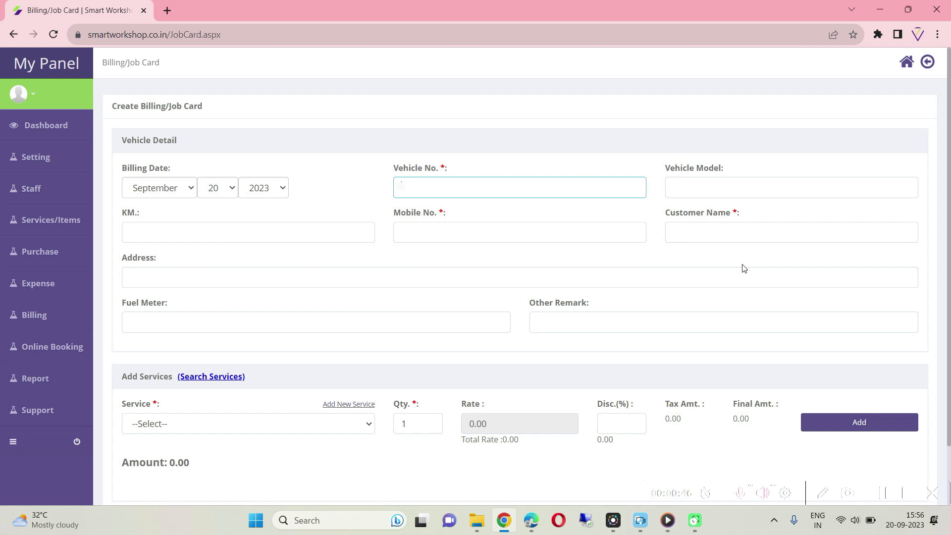
pyautogui.scroll(-1, 734, 269)
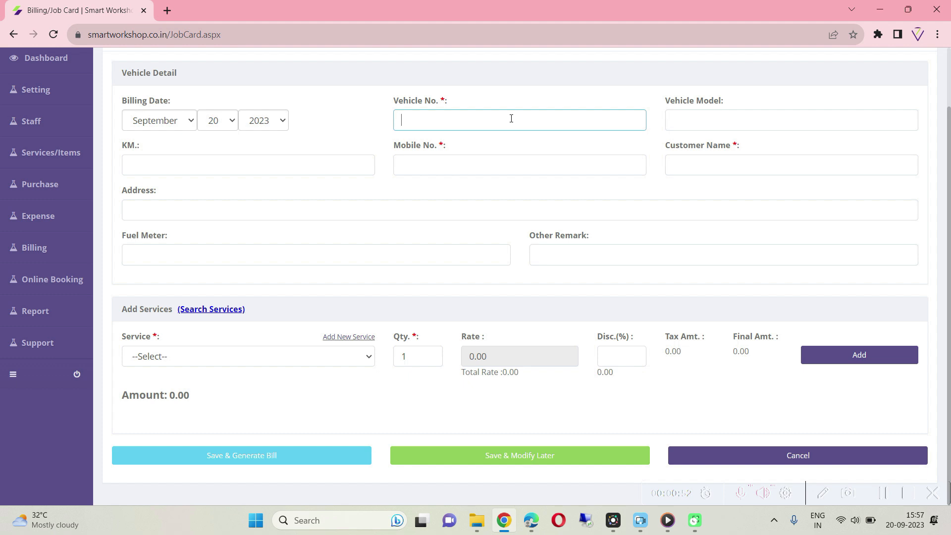
pyautogui.write('gj182420')
pyautogui.press('Tab')
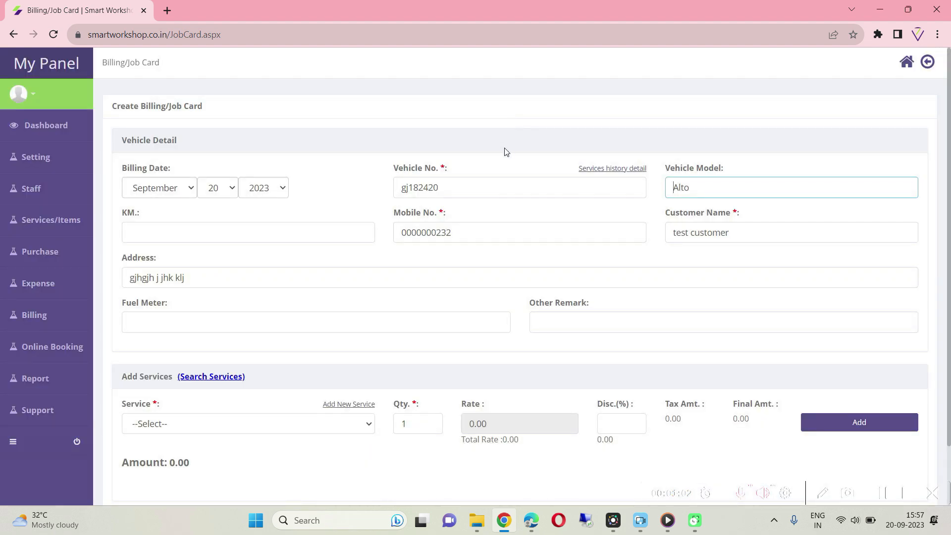
pyautogui.scroll(-2, 505, 151)
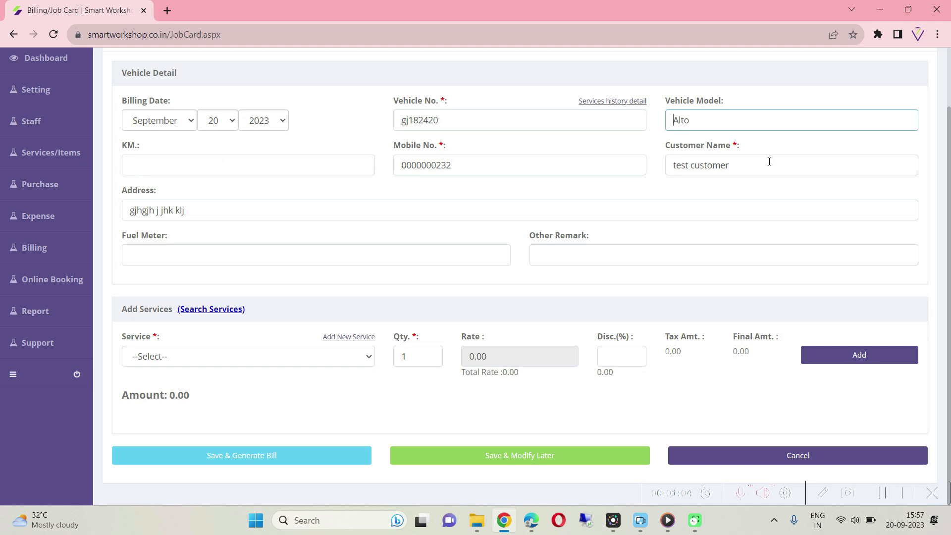
# Check the auto-filled customer name and address, then enter 1500 in KM
pyautogui.tripleClick(777, 162)
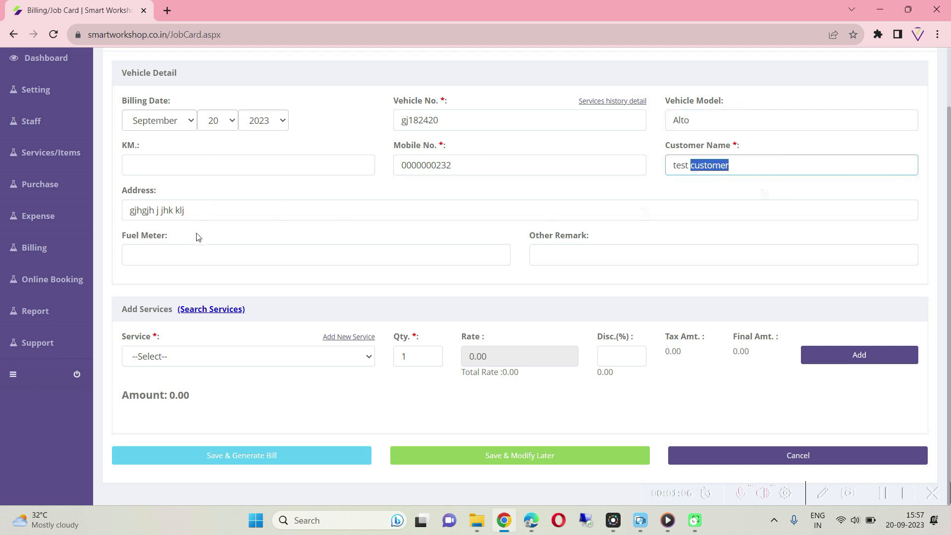
pyautogui.click(217, 213)
pyautogui.doubleClick(217, 213)
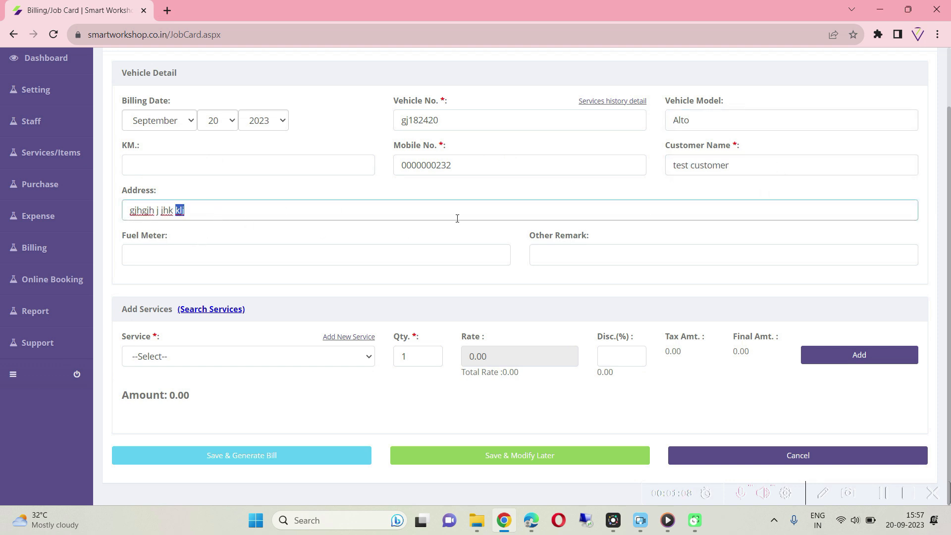
pyautogui.click(700, 120)
pyautogui.click(208, 171)
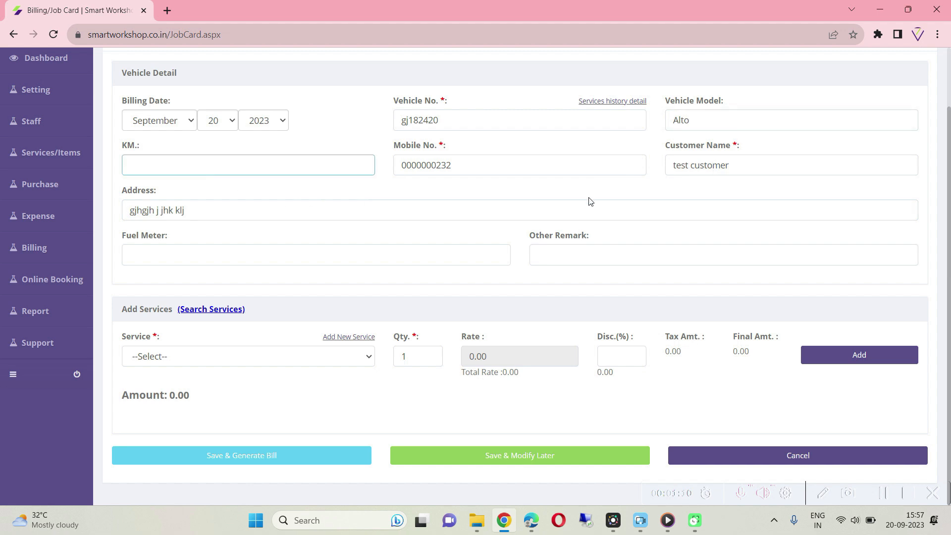
pyautogui.click(589, 198)
pyautogui.click(152, 167)
pyautogui.write('1500')
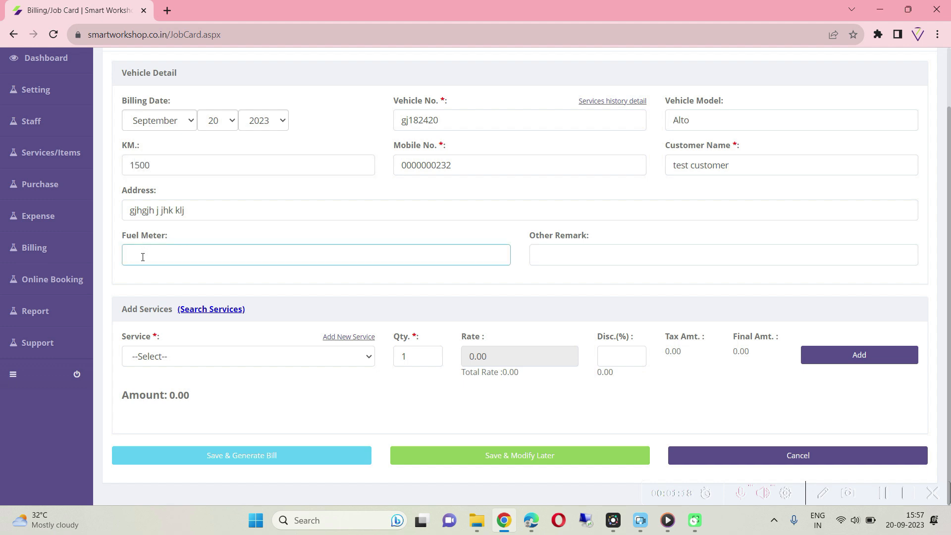
pyautogui.click(595, 254)
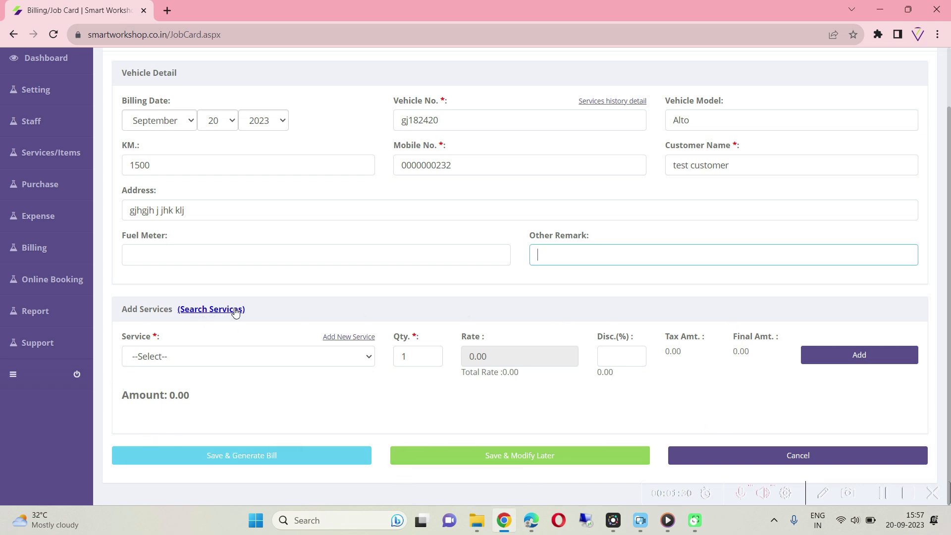
# Search services for 'fil' and select Spare Part-AC FILTER
pyautogui.click(155, 365)
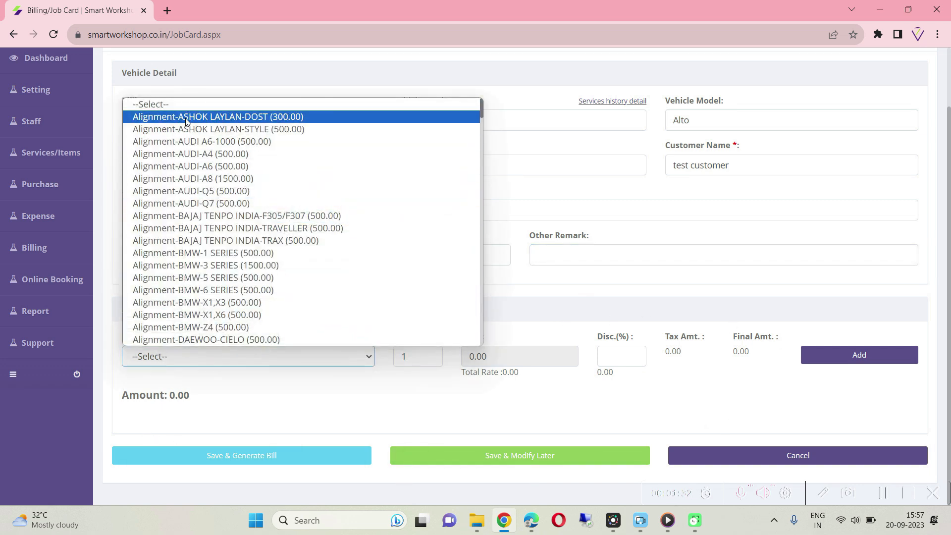
pyautogui.scroll(-3, 194, 203)
pyautogui.scroll(-20, 194, 203)
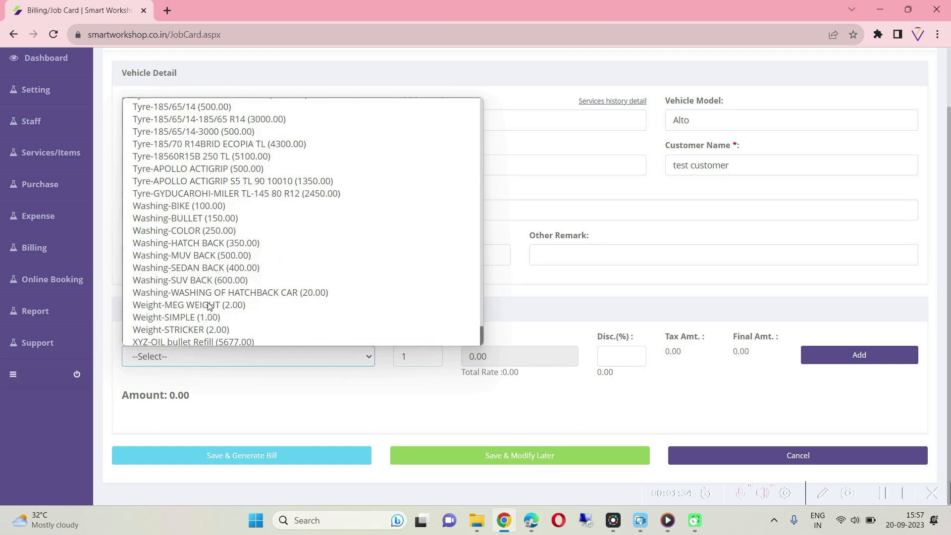
pyautogui.scroll(20, 208, 305)
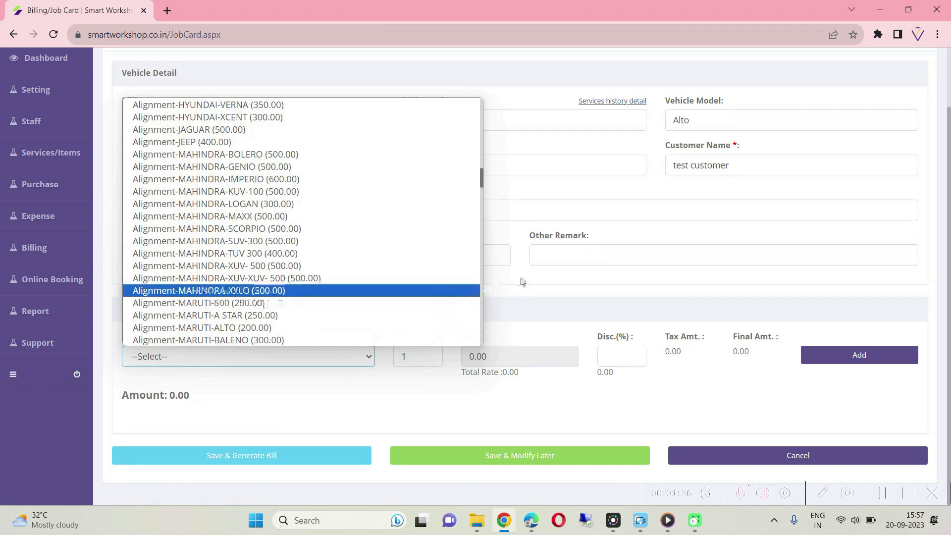
pyautogui.click(520, 280)
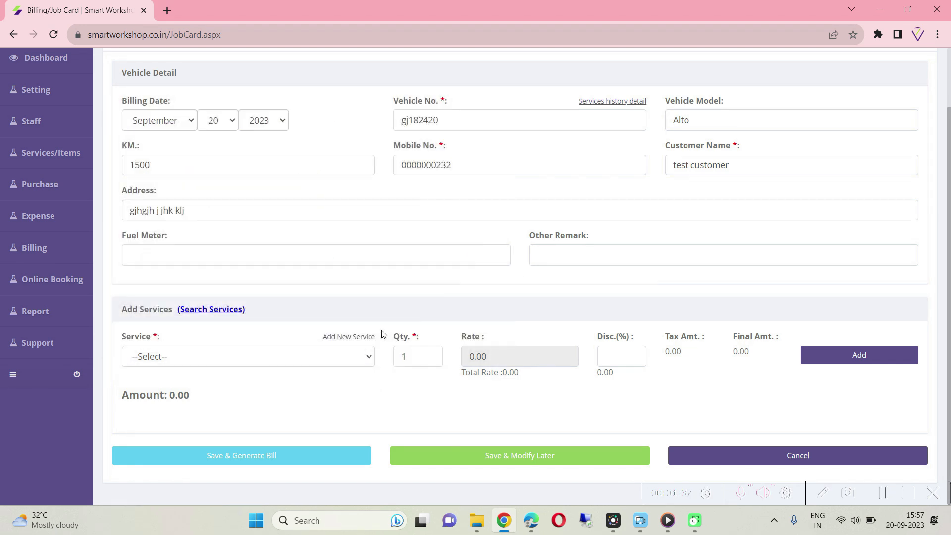
pyautogui.click(203, 312)
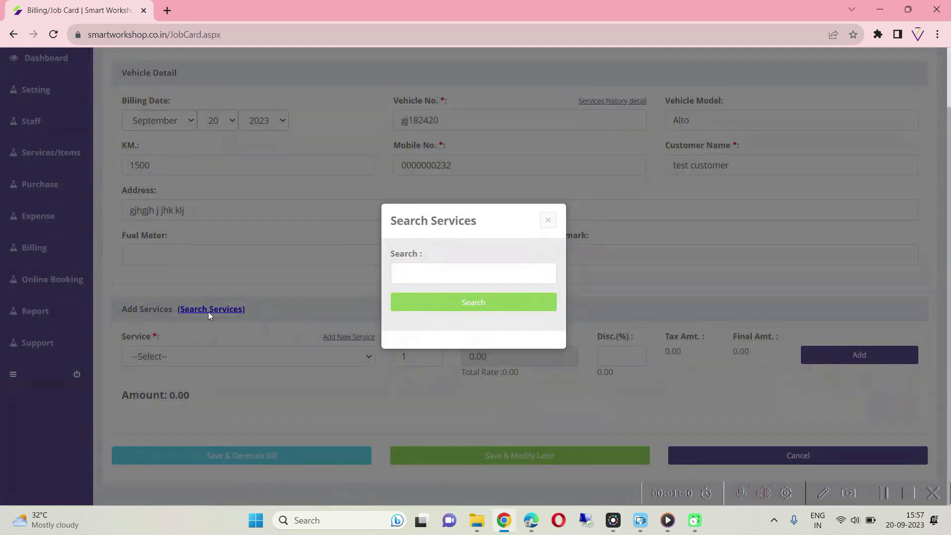
pyautogui.click(411, 277)
pyautogui.write('f')
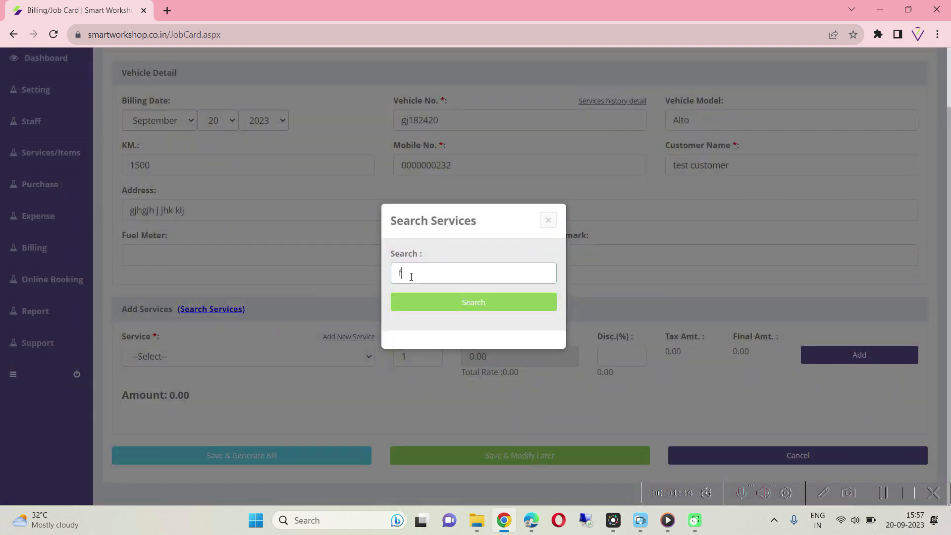
pyautogui.write('ilter')
pyautogui.click(455, 296)
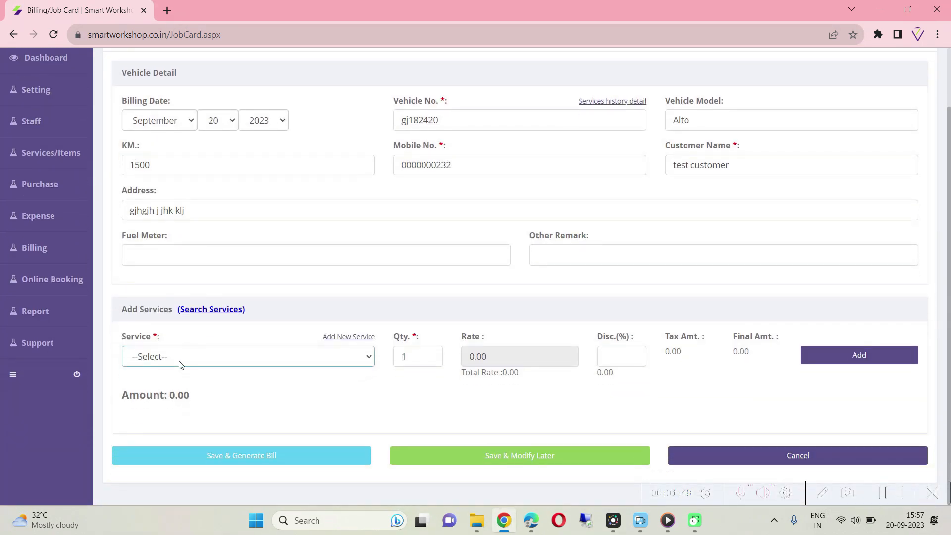
pyautogui.click(180, 361)
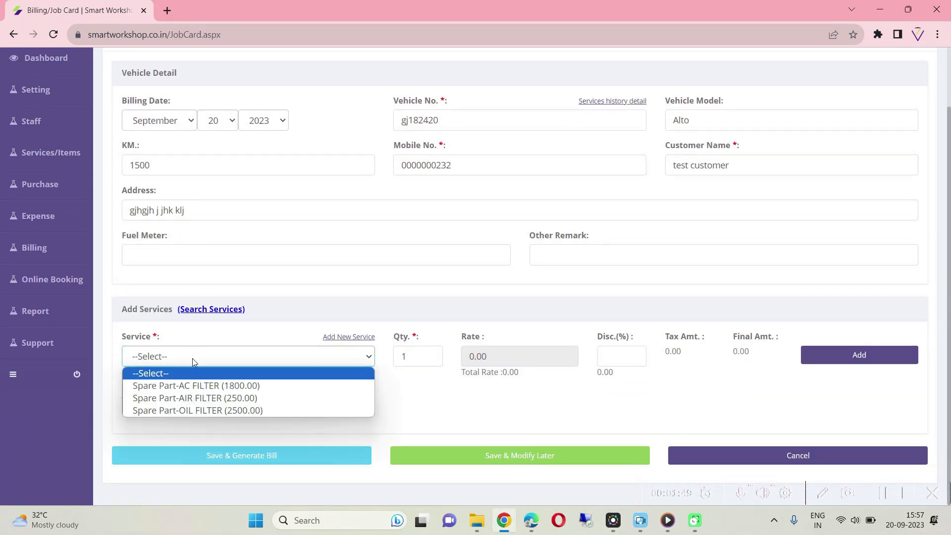
pyautogui.click(207, 386)
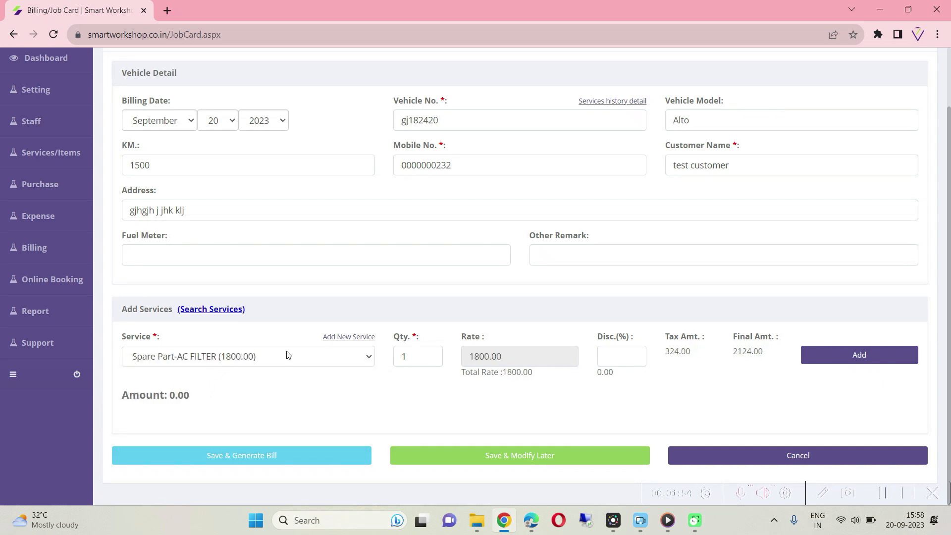
# Add the AC filter with quantity 2 and a 10% discount
pyautogui.click(429, 356)
pyautogui.press('BackSpace')
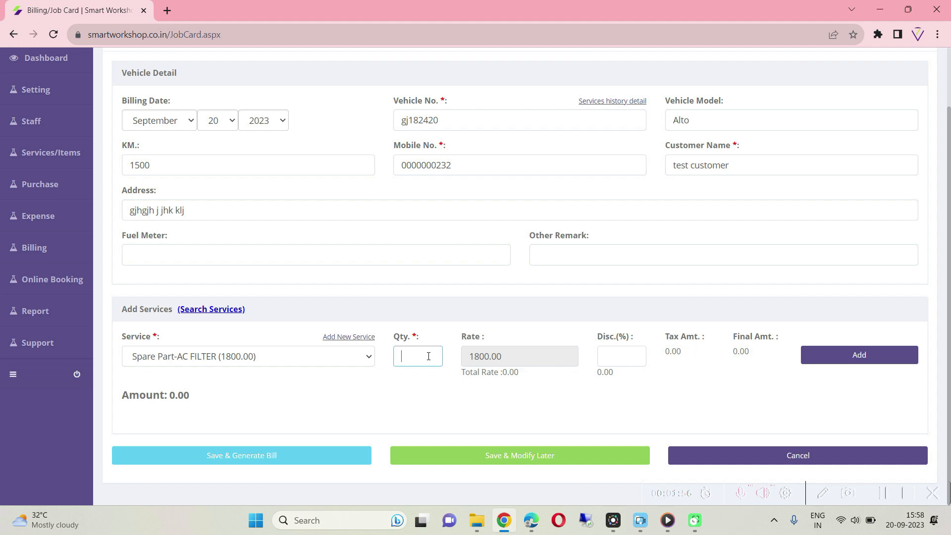
pyautogui.write('2')
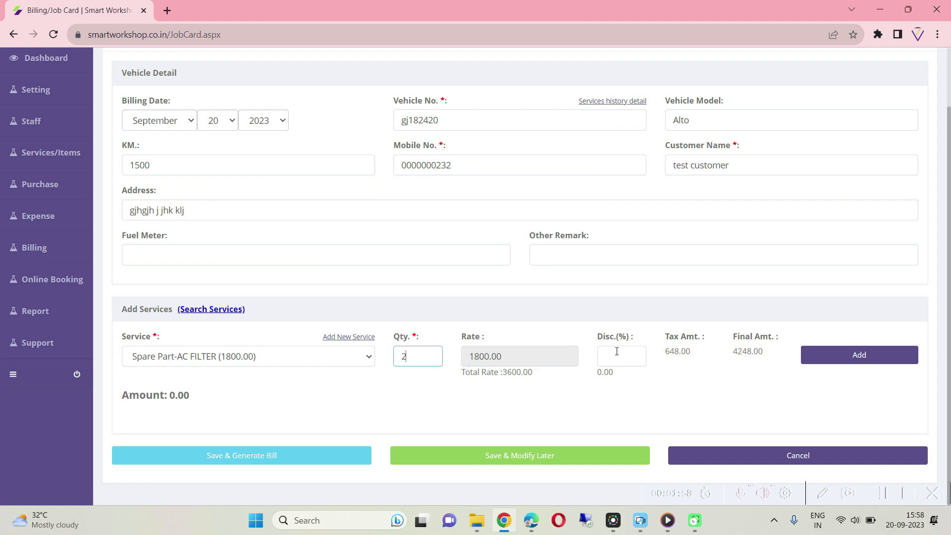
pyautogui.click(614, 355)
pyautogui.write('10')
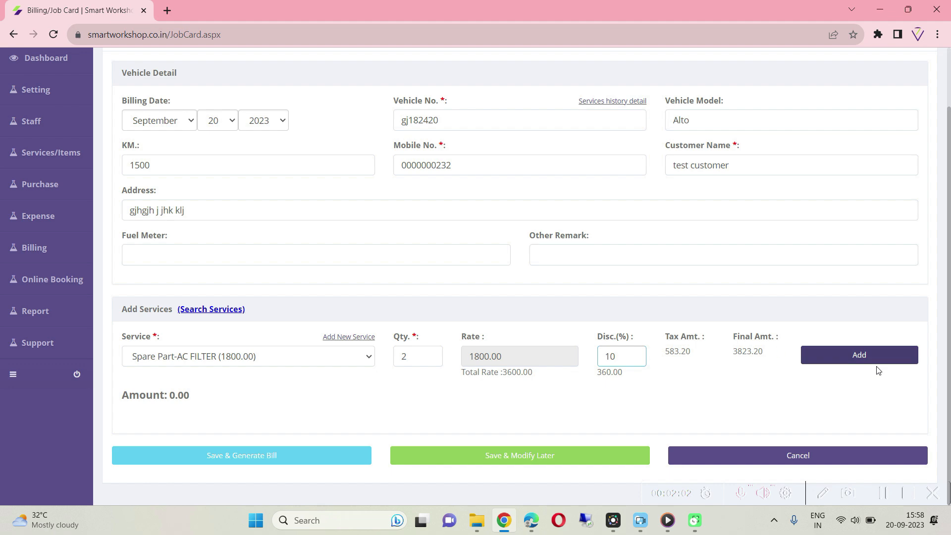
pyautogui.click(875, 359)
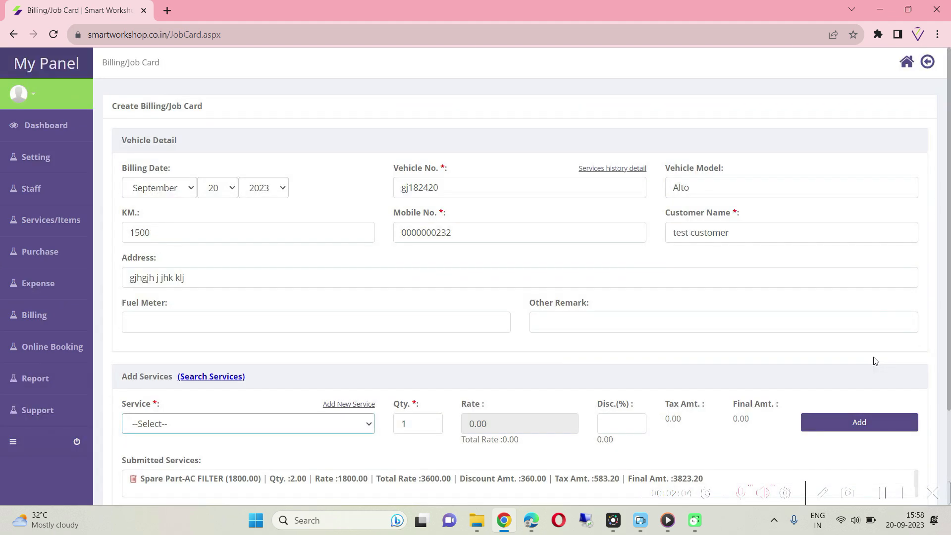
# Add the Tyre-GYDUCAROHI-MILER TL-145 80 R12 service with a 10% discount
pyautogui.scroll(-3, 873, 361)
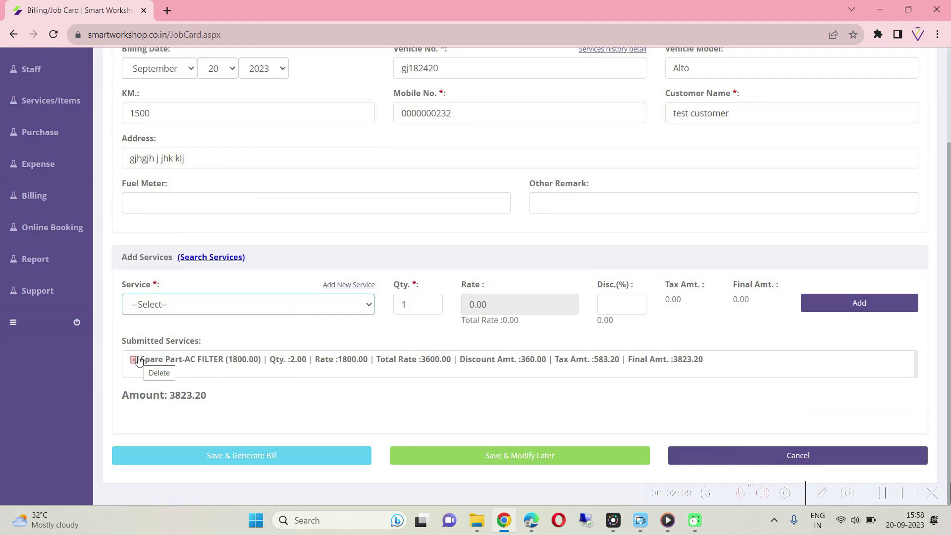
pyautogui.moveTo(704, 361); pyautogui.dragTo(138, 360)
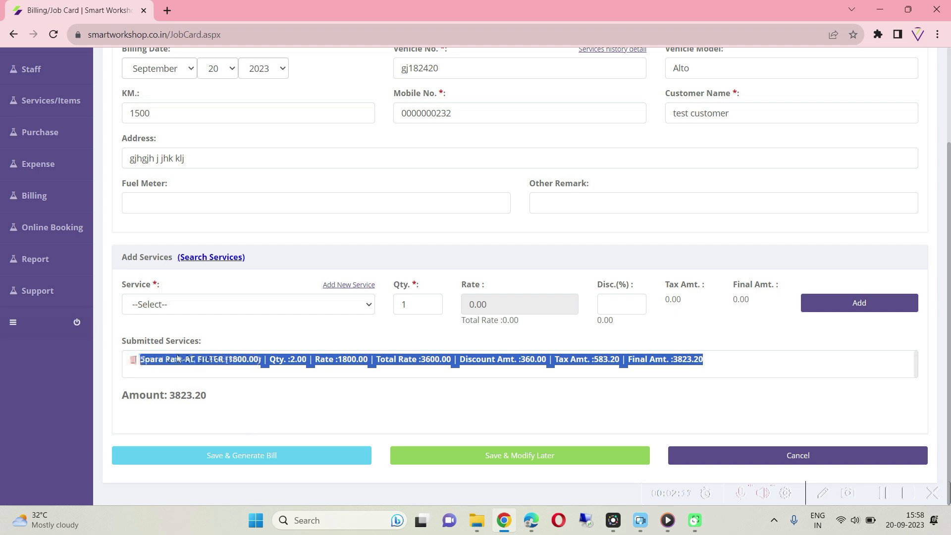
pyautogui.click(151, 305)
pyautogui.scroll(-20, 176, 267)
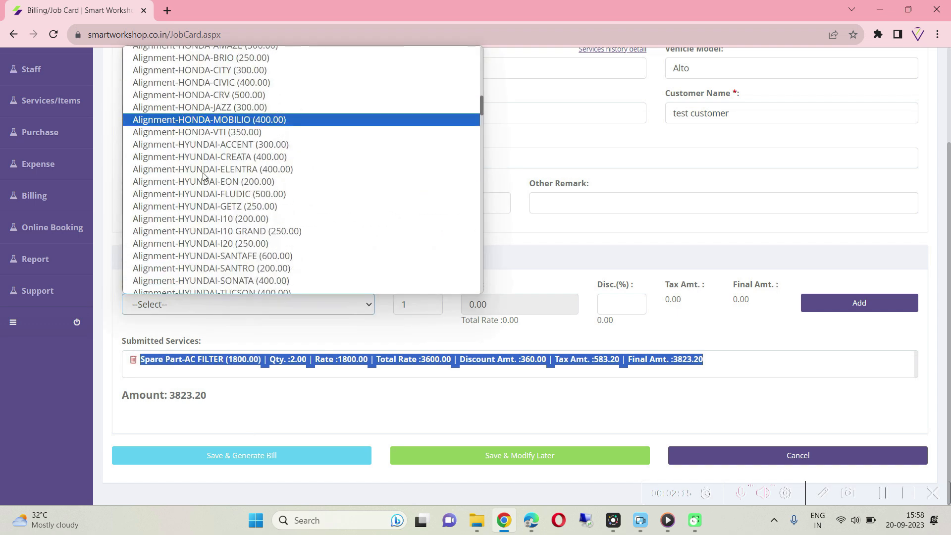
pyautogui.scroll(-10, 183, 283)
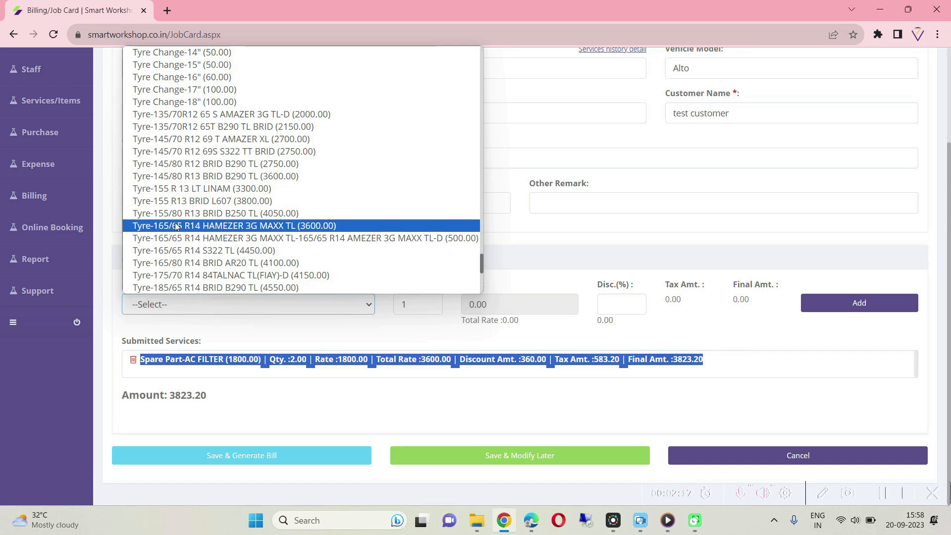
pyautogui.scroll(14, 178, 227)
pyautogui.scroll(-6, 177, 227)
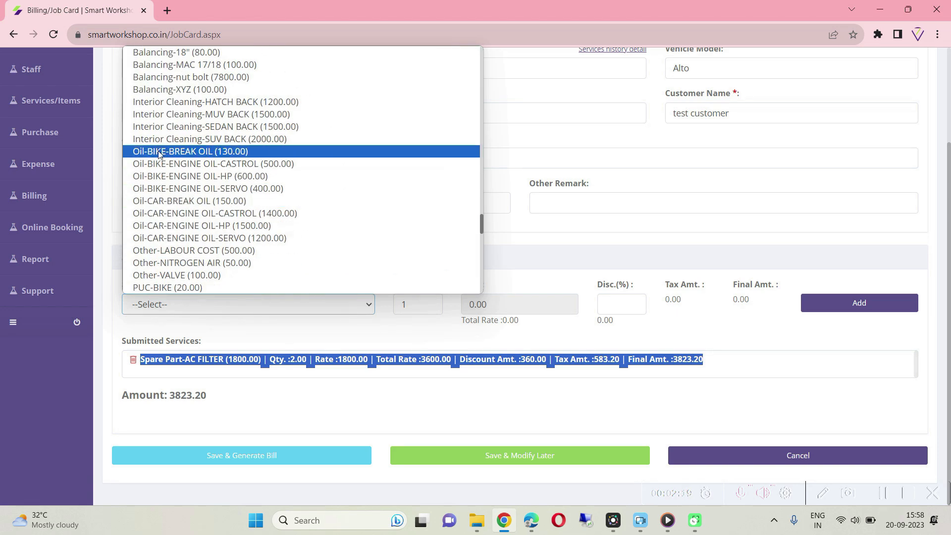
pyautogui.scroll(-10, 194, 276)
pyautogui.click(193, 276)
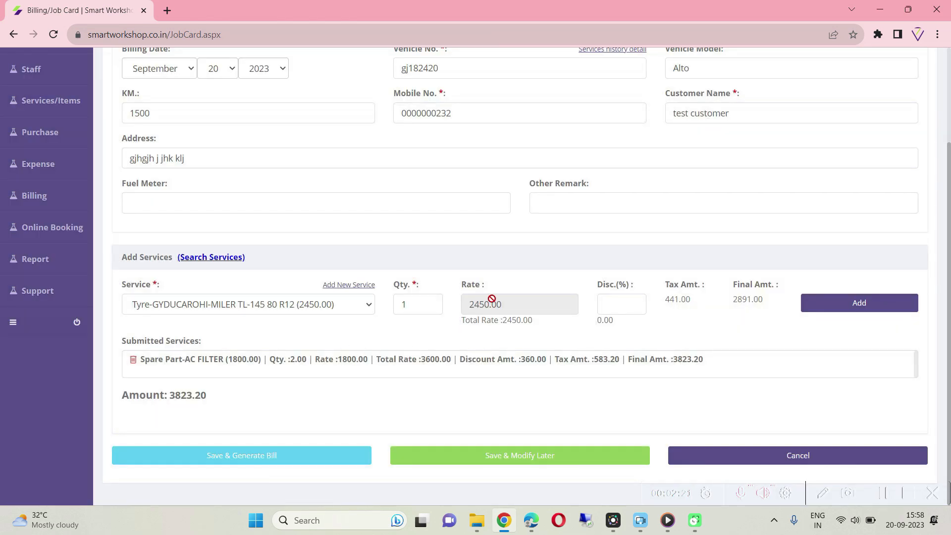
pyautogui.click(629, 304)
pyautogui.write('10')
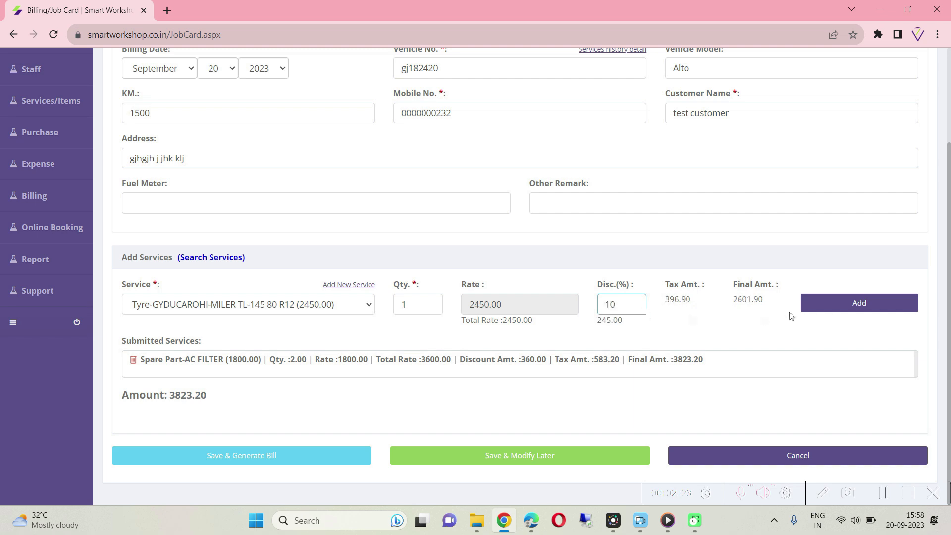
pyautogui.click(855, 302)
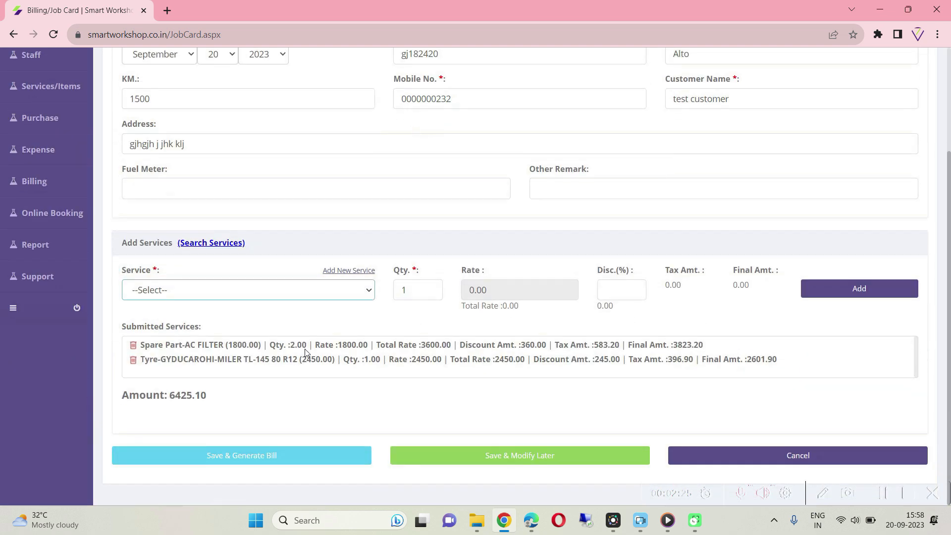
# Add an Other-LABOUR COST line with rate 1500
pyautogui.click(188, 293)
pyautogui.scroll(-10, 291, 203)
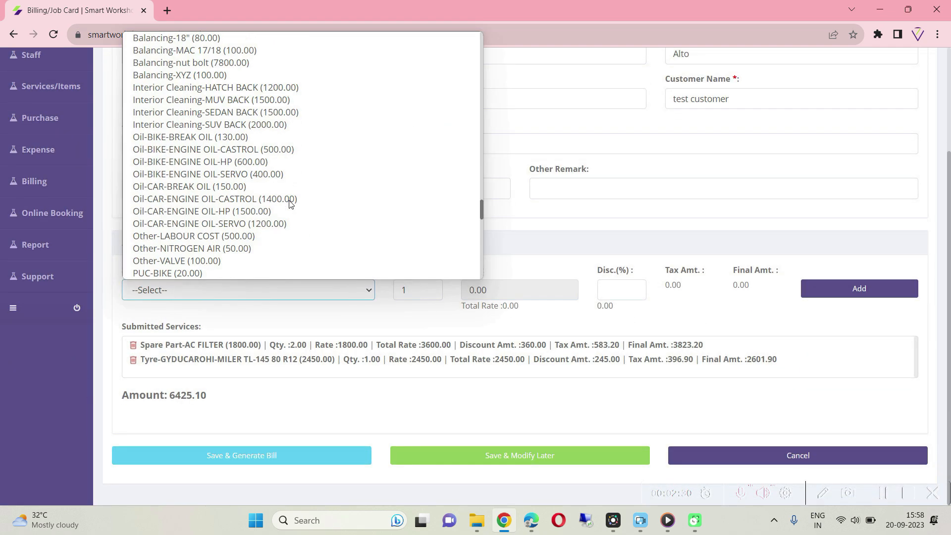
pyautogui.scroll(5, 290, 204)
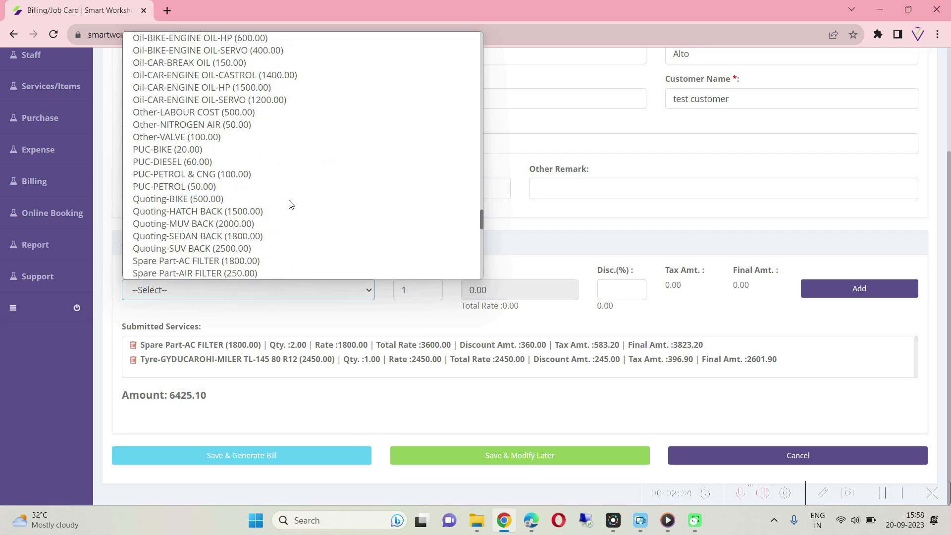
pyautogui.click(194, 113)
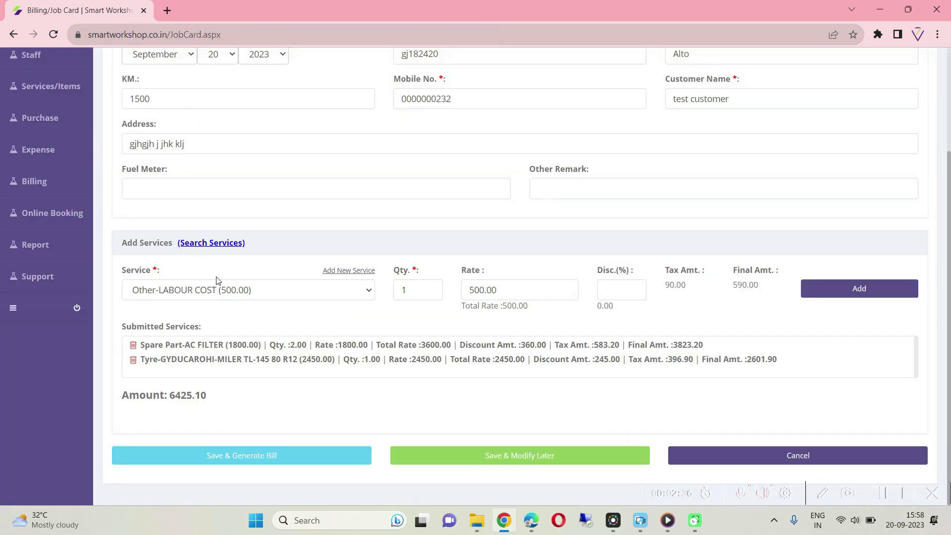
pyautogui.click(493, 291)
pyautogui.moveTo(520, 287); pyautogui.dragTo(450, 296)
pyautogui.write('1500')
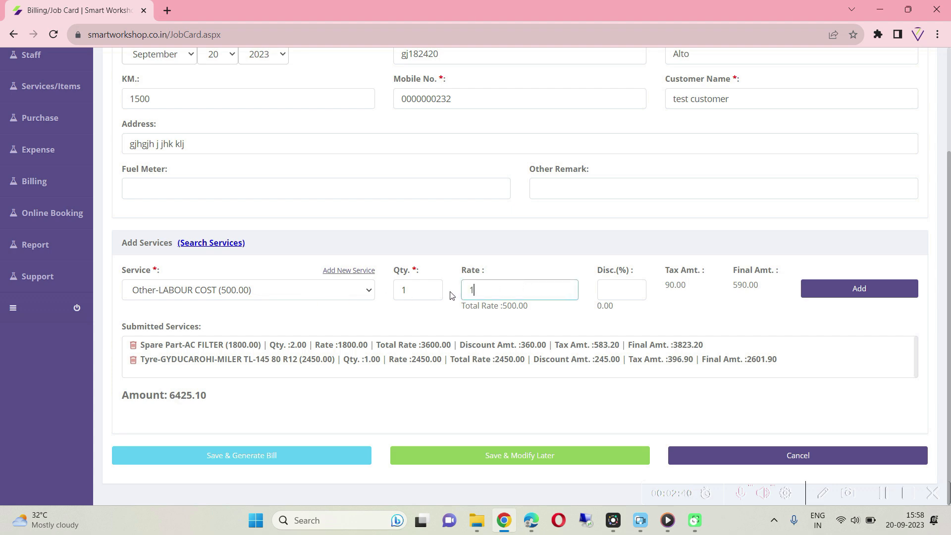
pyautogui.click(833, 301)
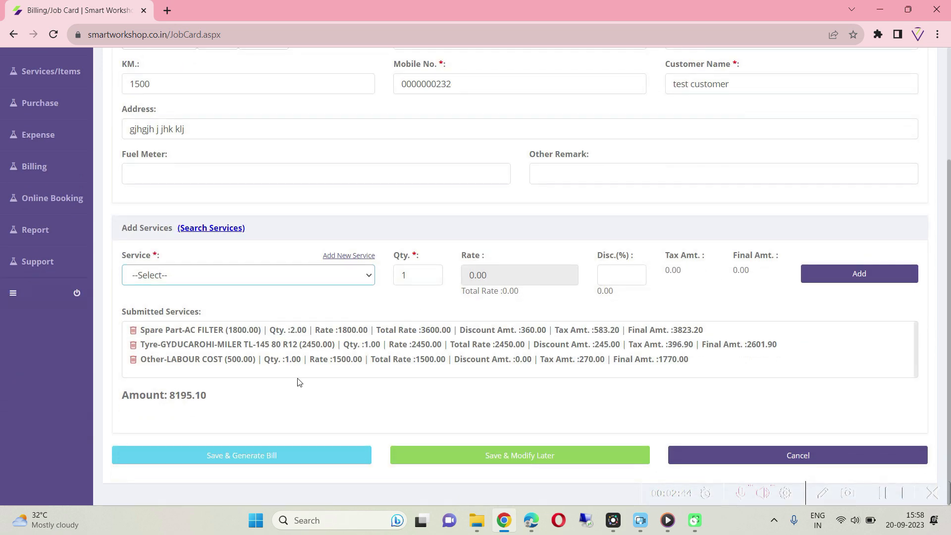
pyautogui.moveTo(126, 330); pyautogui.dragTo(749, 378)
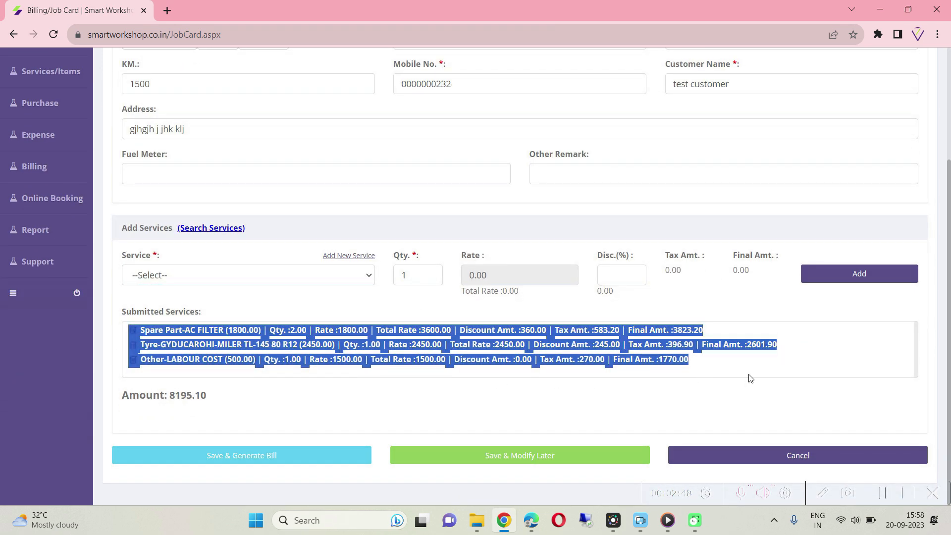
# Save the 8195.10 Alto job card with Save & Modify Later
pyautogui.click(751, 377)
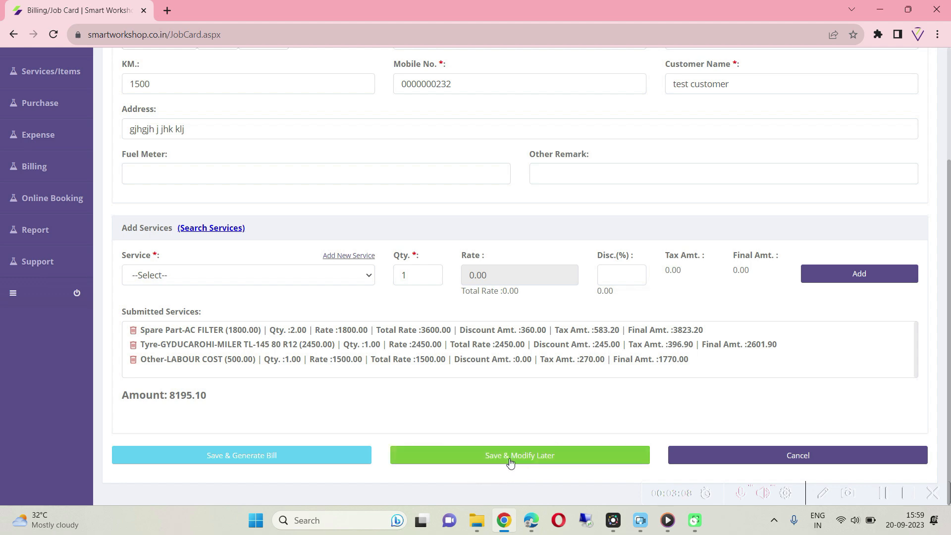
pyautogui.click(536, 463)
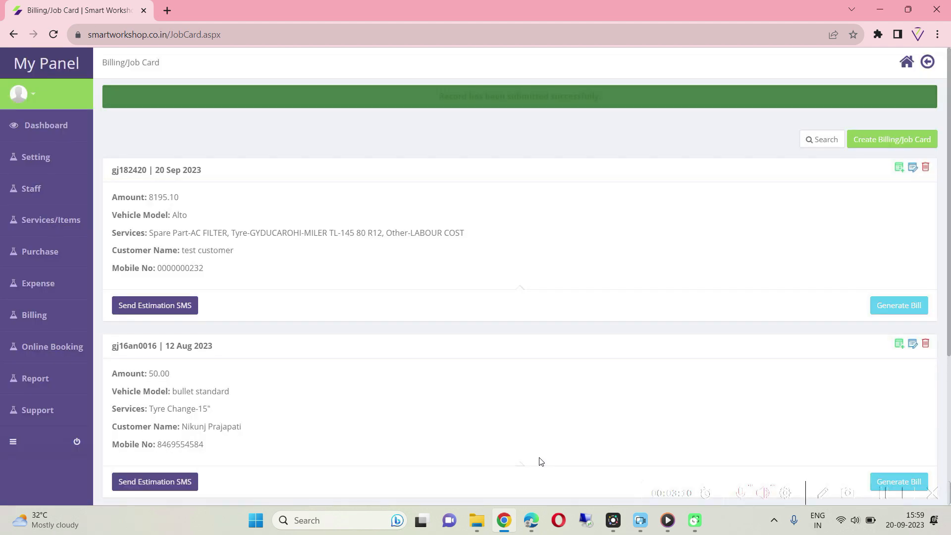
pyautogui.moveTo(111, 171); pyautogui.dragTo(238, 318)
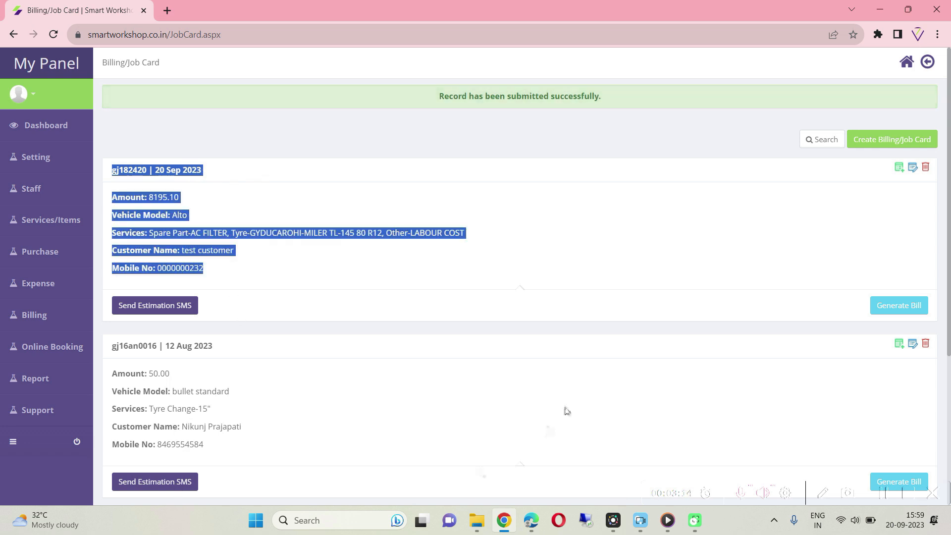
# Edit the first job card, delete the Other-LABOUR COST line, and re-save it at 6425.10
pyautogui.click(584, 297)
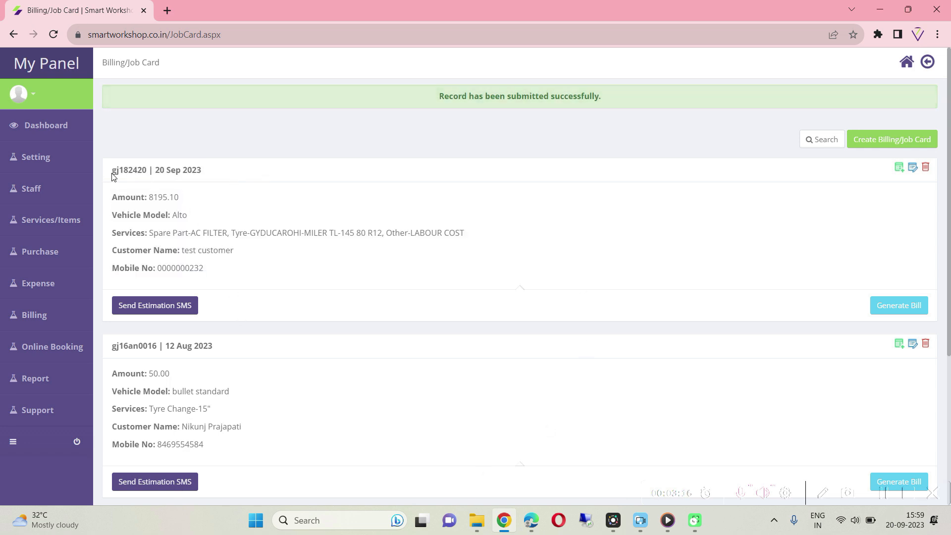
pyautogui.moveTo(113, 176); pyautogui.dragTo(303, 287)
pyautogui.click(724, 259)
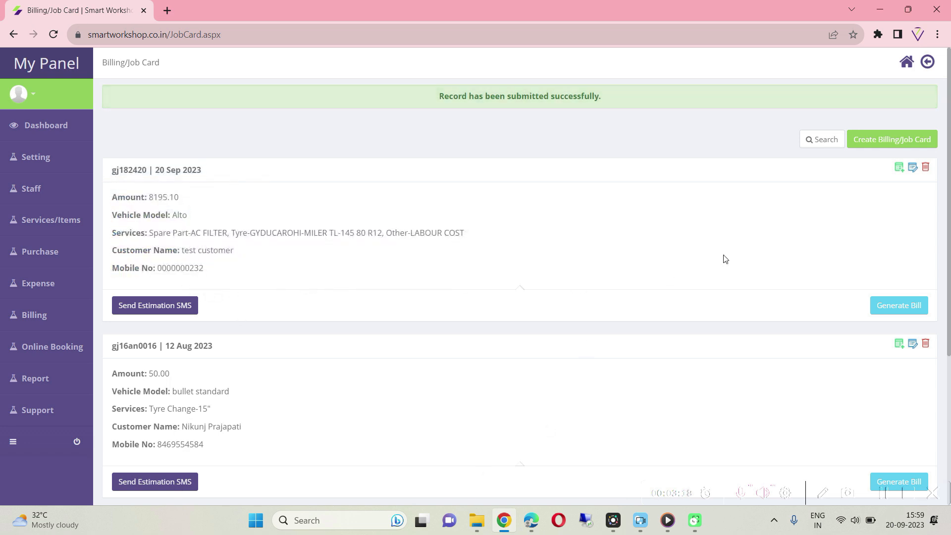
pyautogui.click(914, 168)
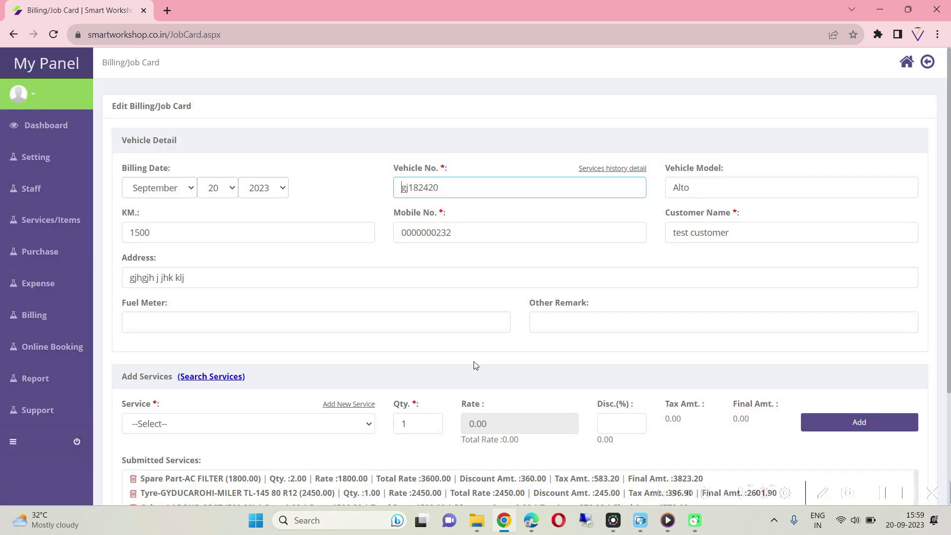
pyautogui.scroll(-3, 474, 366)
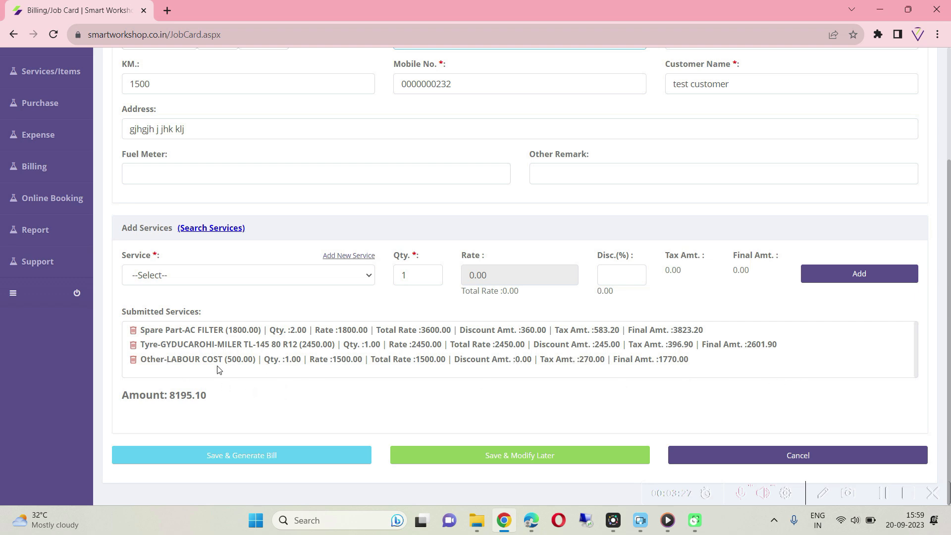
pyautogui.click(132, 360)
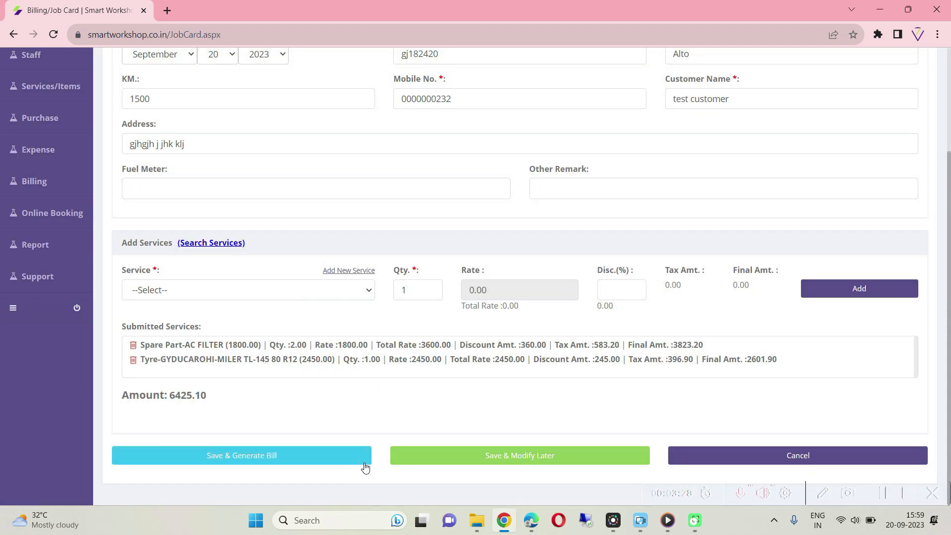
pyautogui.click(523, 459)
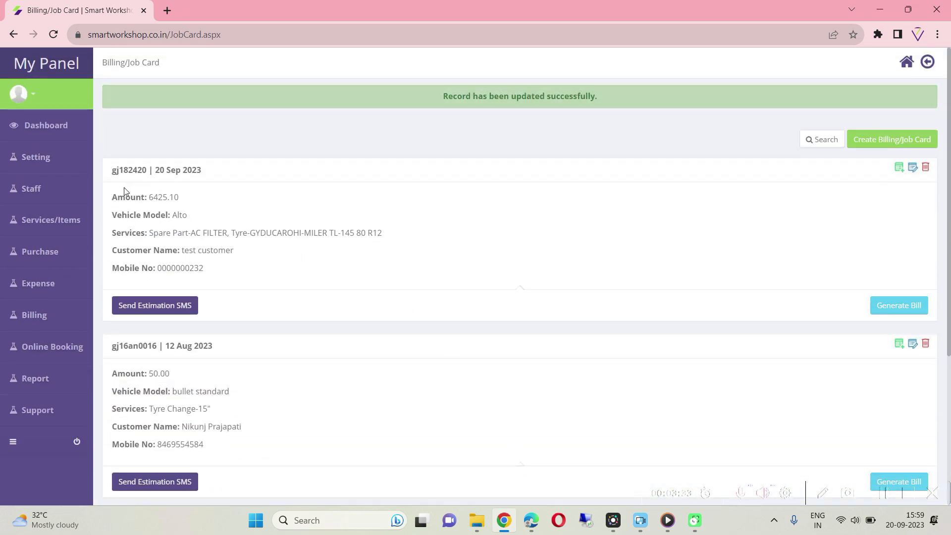
pyautogui.moveTo(113, 195); pyautogui.dragTo(233, 272)
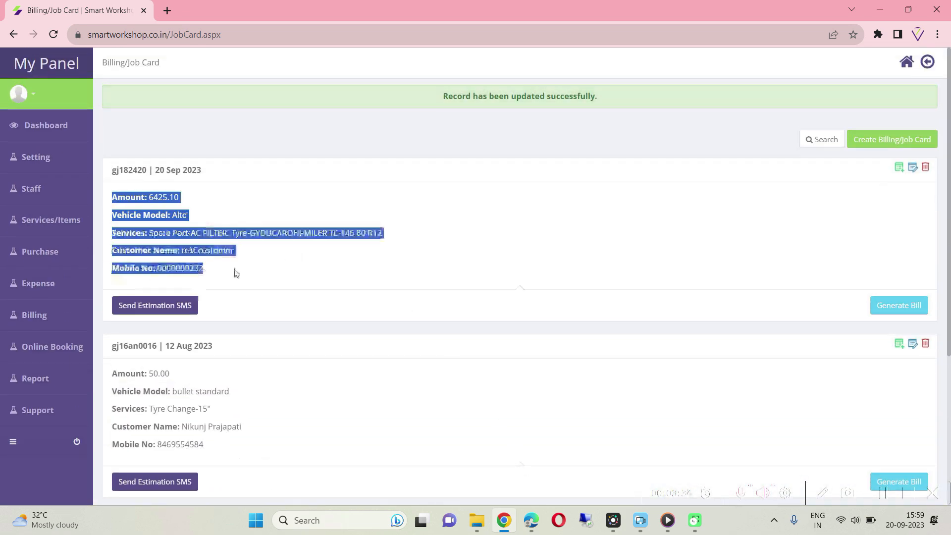
# Send the estimation SMS for the Alto job card, then close Upload Image without adding images
pyautogui.click(153, 307)
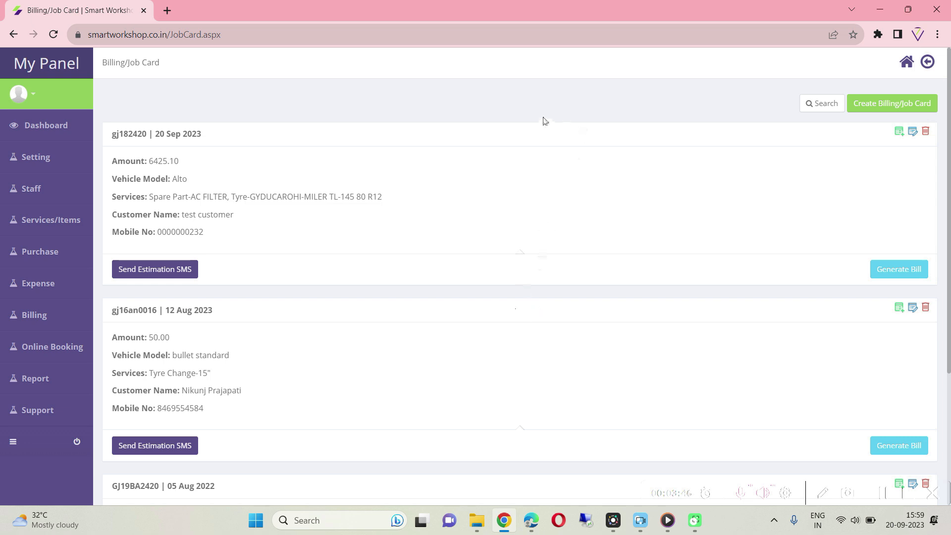
pyautogui.click(899, 133)
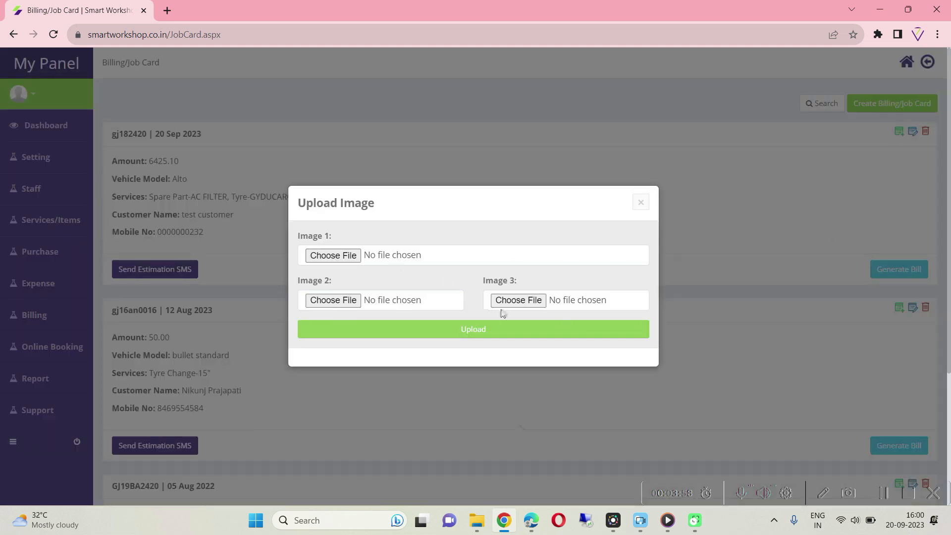
pyautogui.click(641, 202)
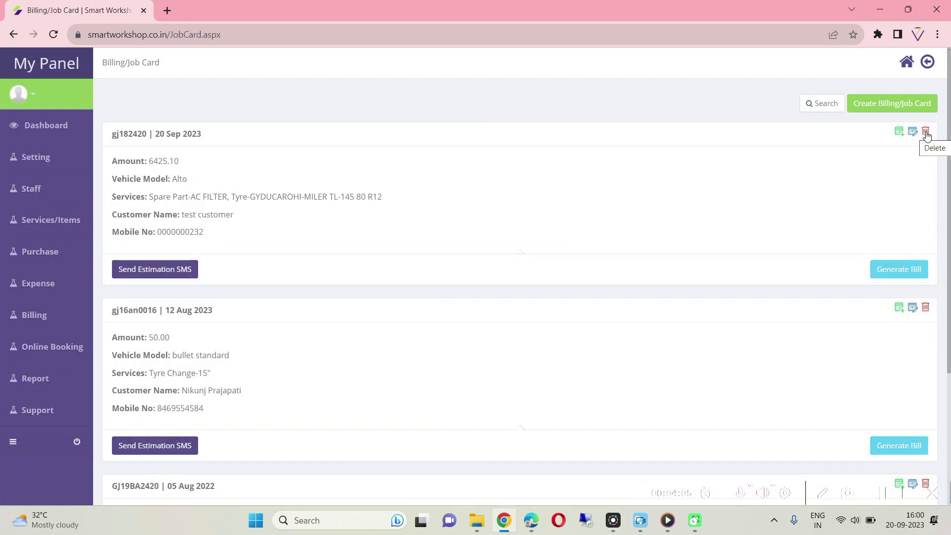
# Generate the 6425.10 bill with a Washing reminder SMS set for 20 September 2024
pyautogui.click(902, 275)
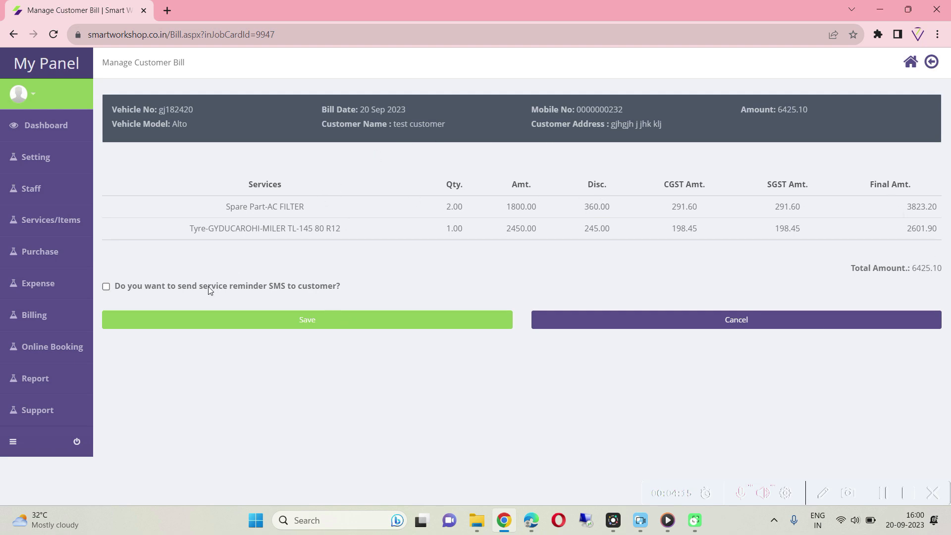
pyautogui.click(143, 287)
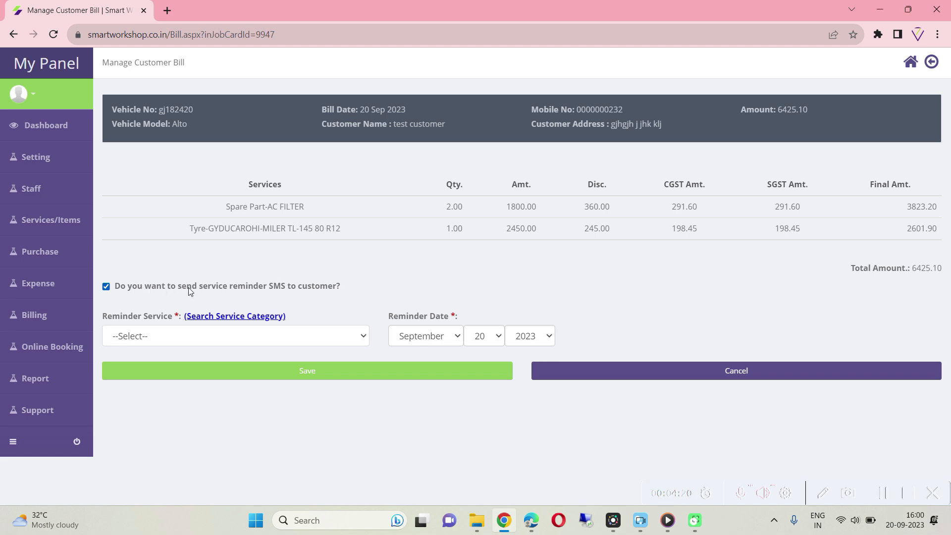
pyautogui.click(159, 335)
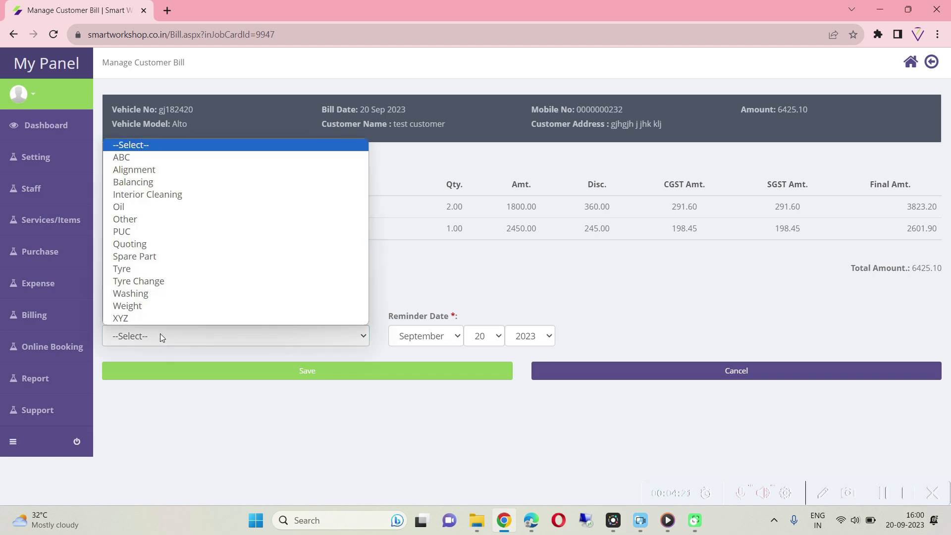
pyautogui.click(148, 296)
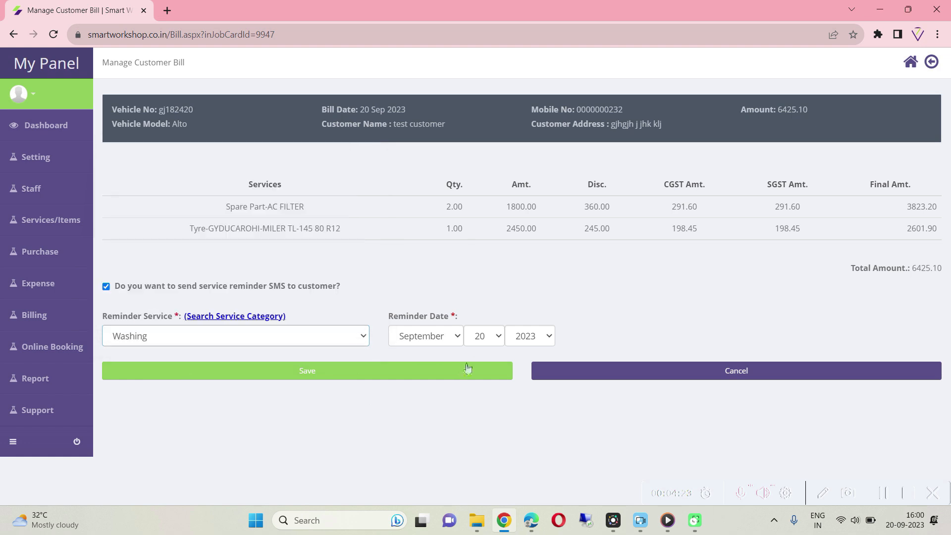
pyautogui.click(534, 337)
pyautogui.scroll(-2, 535, 308)
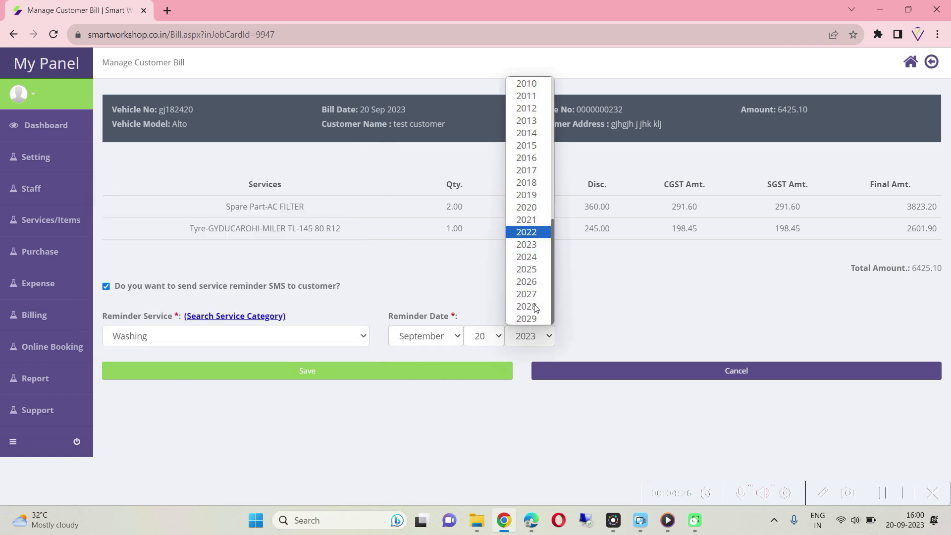
pyautogui.click(526, 258)
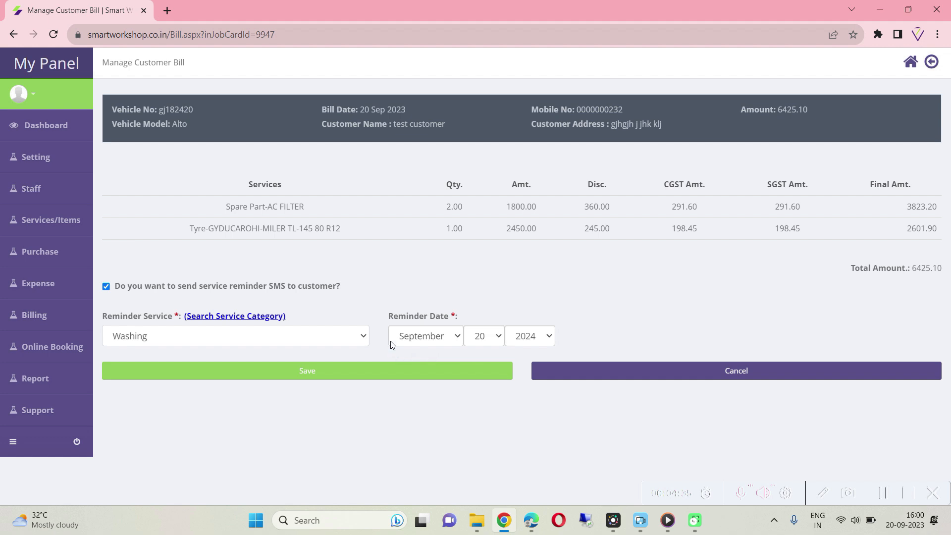
pyautogui.click(342, 376)
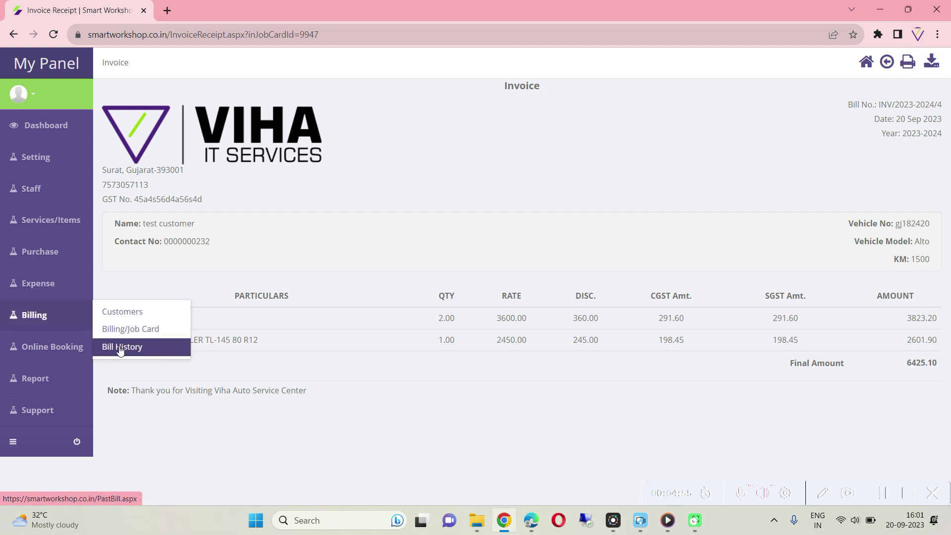
# Open Bill History and find invoice INV/2023-2024/4 for the Alto at 6425.10
pyautogui.click(124, 348)
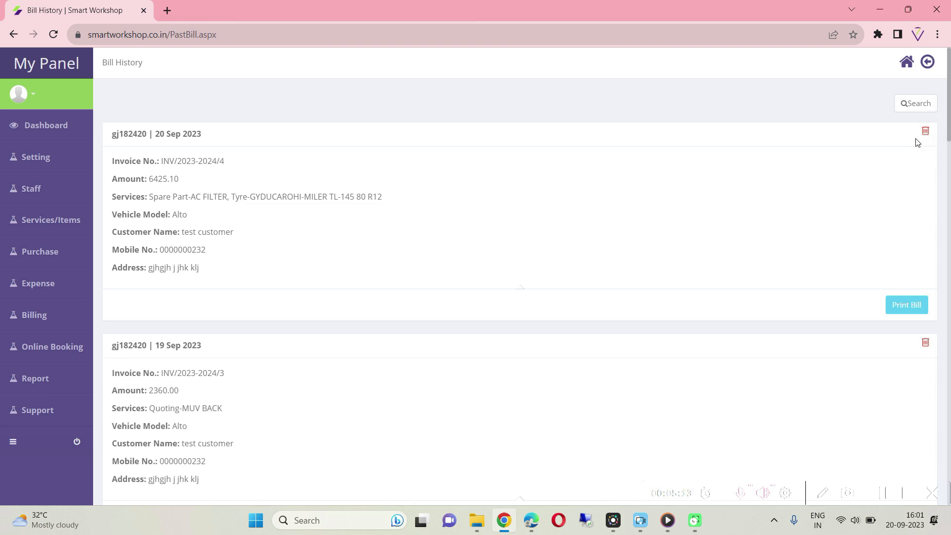
pyautogui.scroll(-4, 616, 216)
pyautogui.moveTo(31, 128)
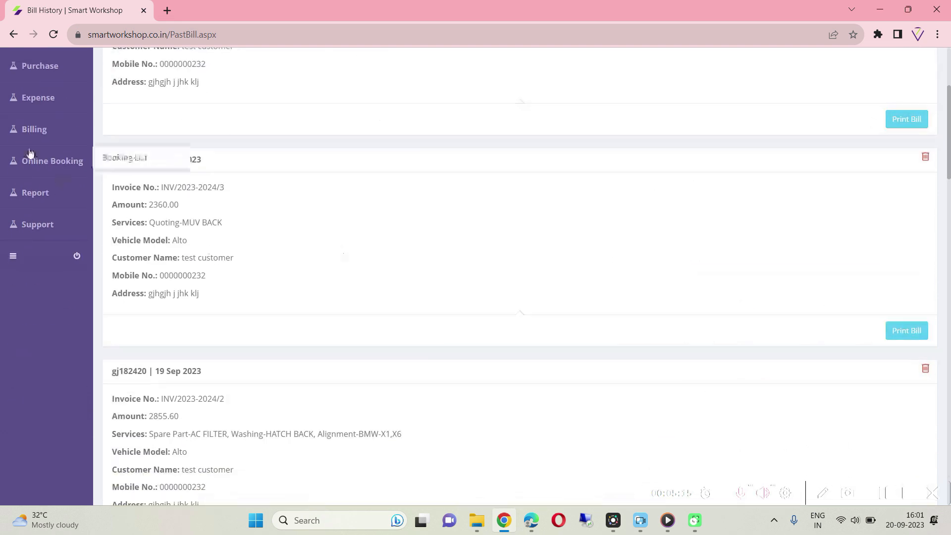
pyautogui.scroll(1, 40, 129)
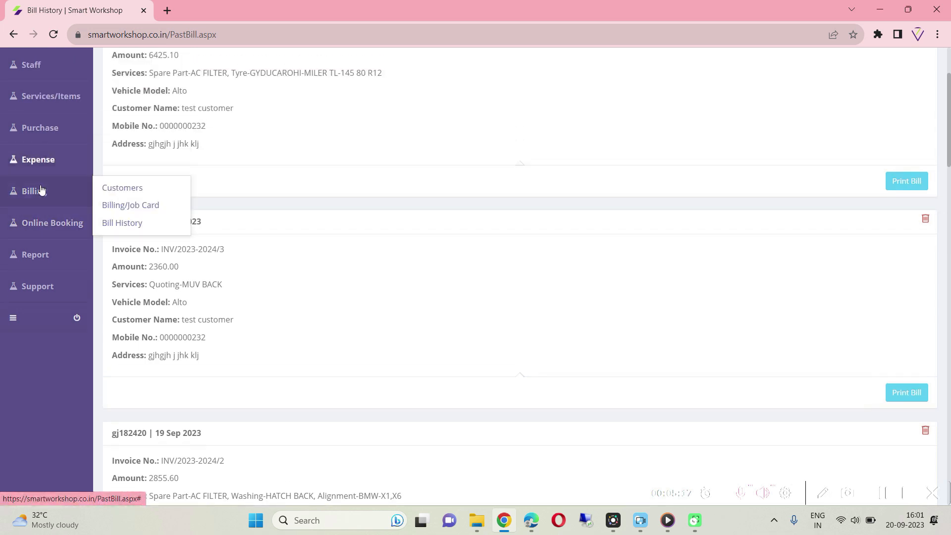
# Open the customer list, then open and cancel the Add New Customer form
pyautogui.click(137, 193)
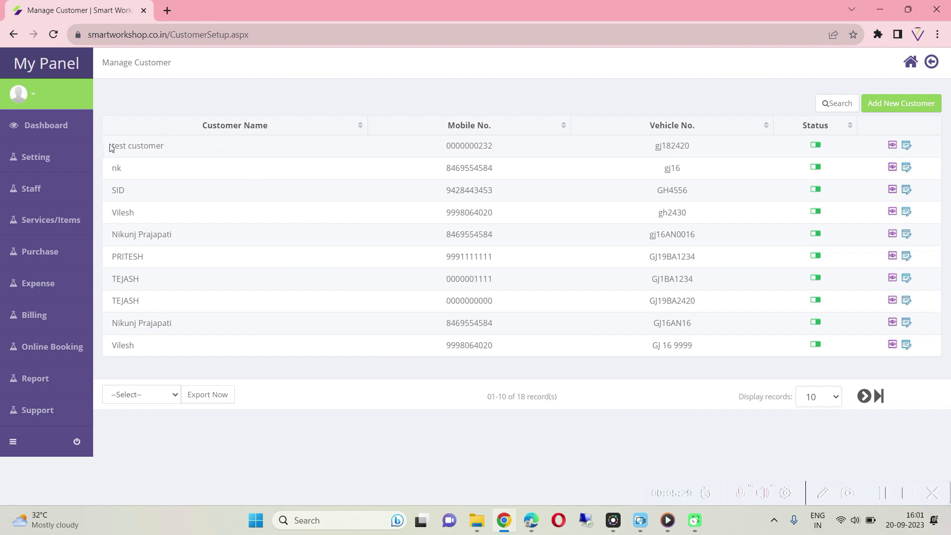
pyautogui.moveTo(111, 146); pyautogui.dragTo(737, 148)
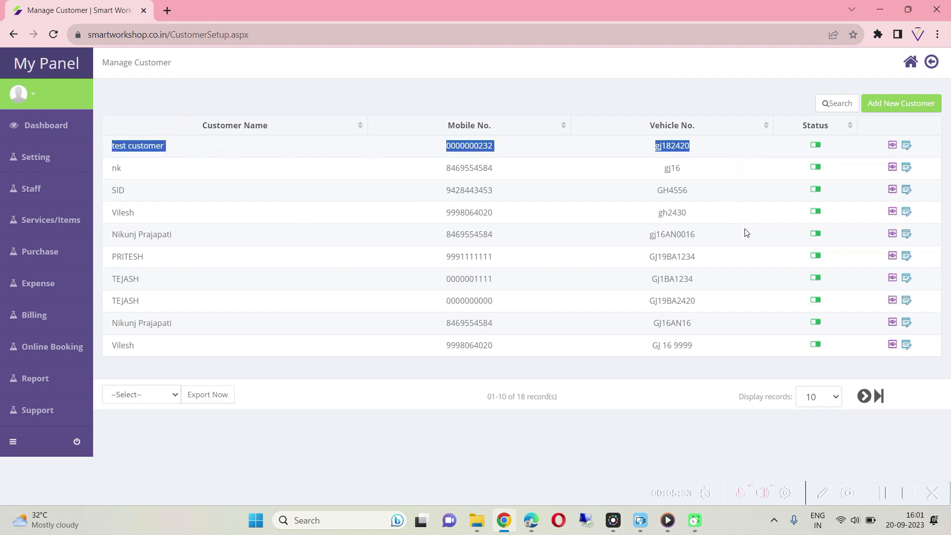
pyautogui.click(904, 105)
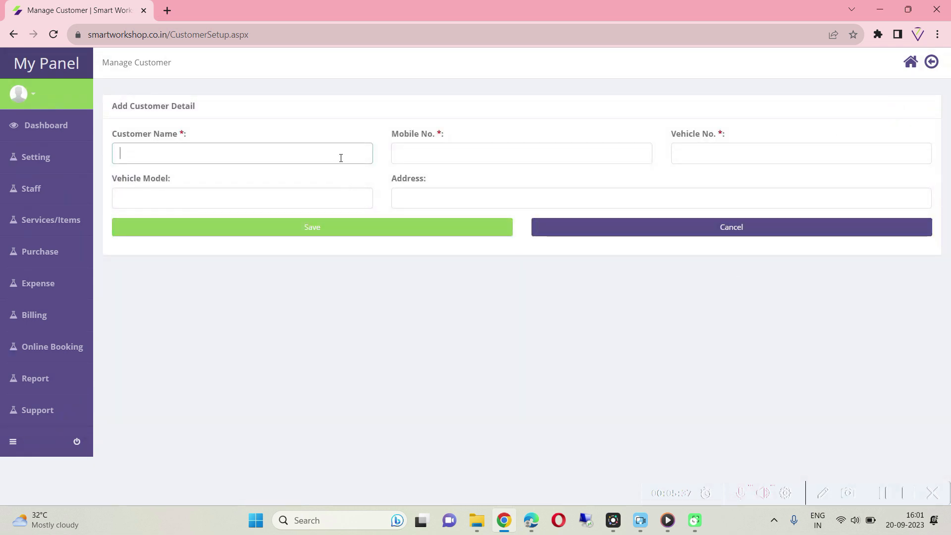
pyautogui.click(341, 157)
pyautogui.click(556, 157)
pyautogui.click(747, 150)
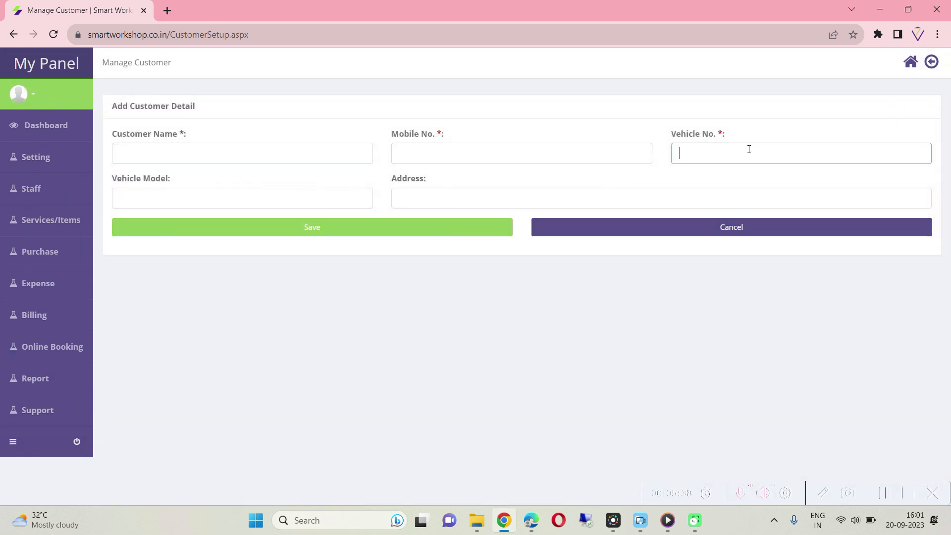
pyautogui.click(285, 195)
pyautogui.click(477, 195)
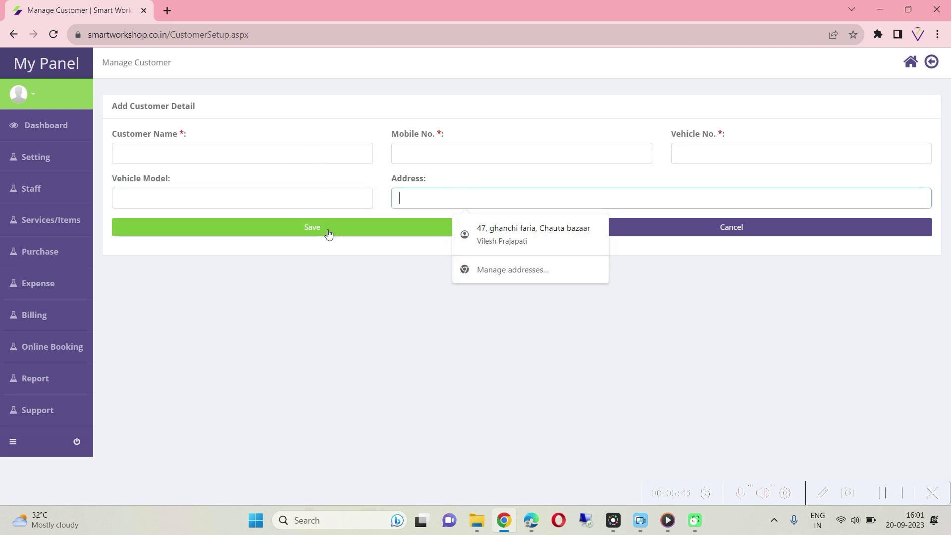
pyautogui.click(731, 228)
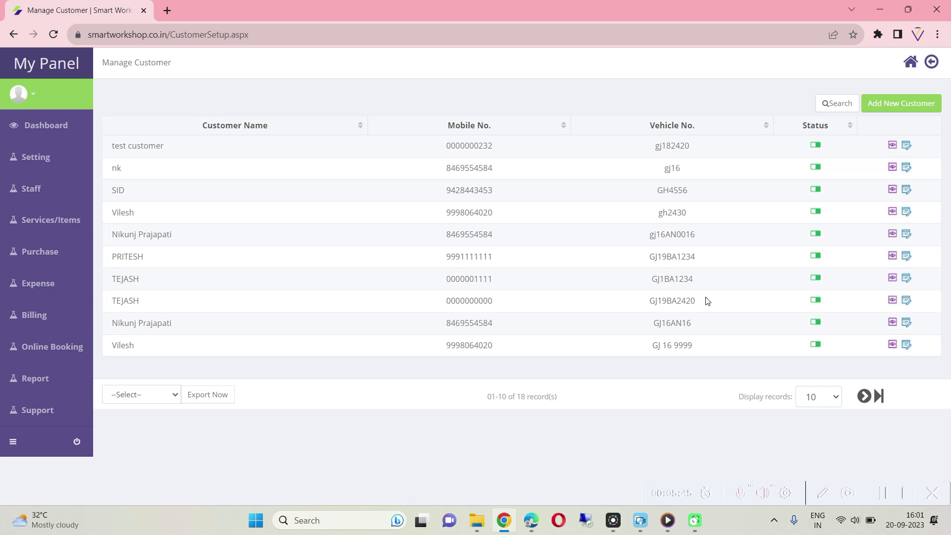
# Close the customer search unused, view the test customer's details, then open Billing/Job Card
pyautogui.click(836, 104)
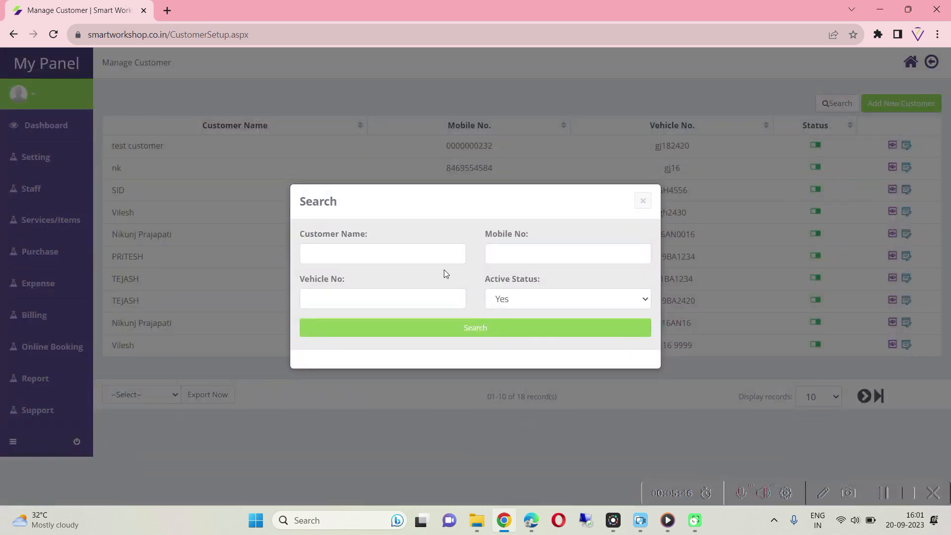
pyautogui.click(397, 259)
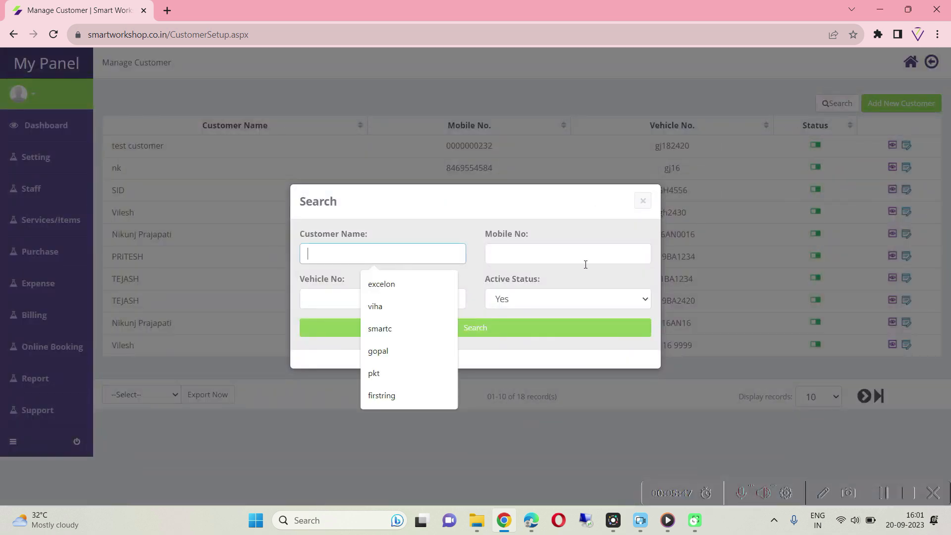
pyautogui.click(643, 202)
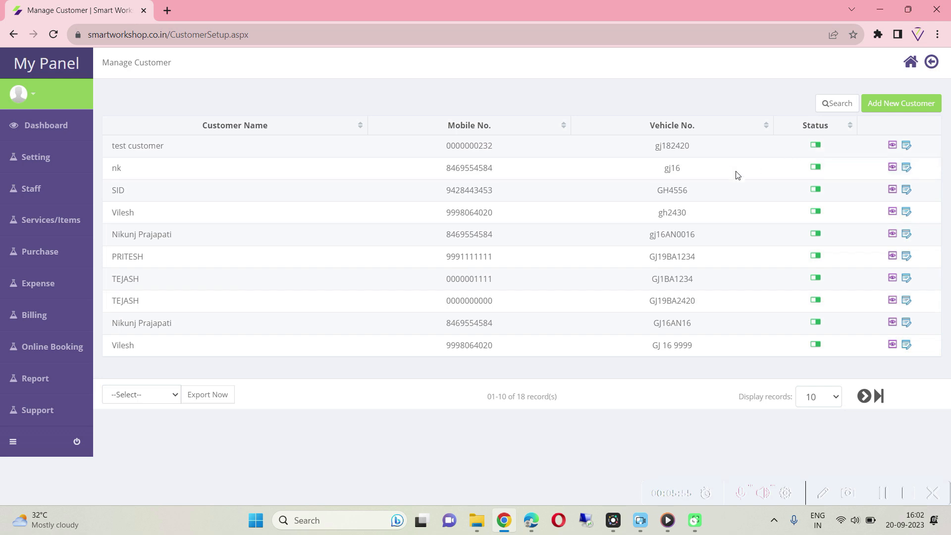
pyautogui.click(891, 145)
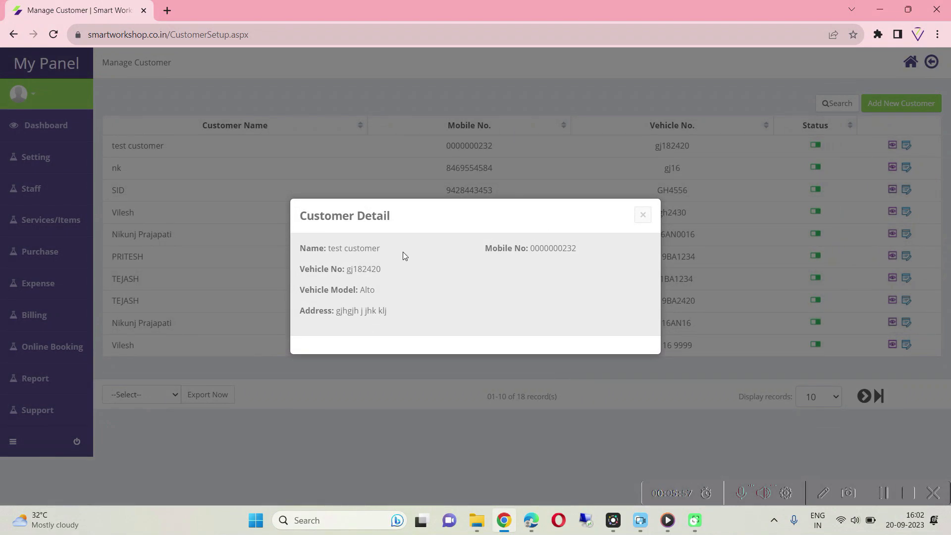
pyautogui.click(643, 216)
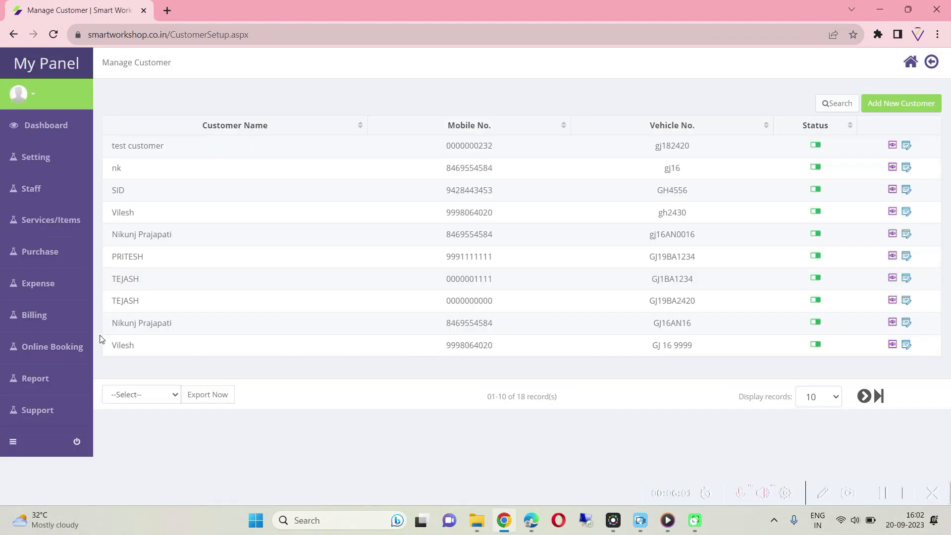
pyautogui.moveTo(51, 319)
pyautogui.click(148, 331)
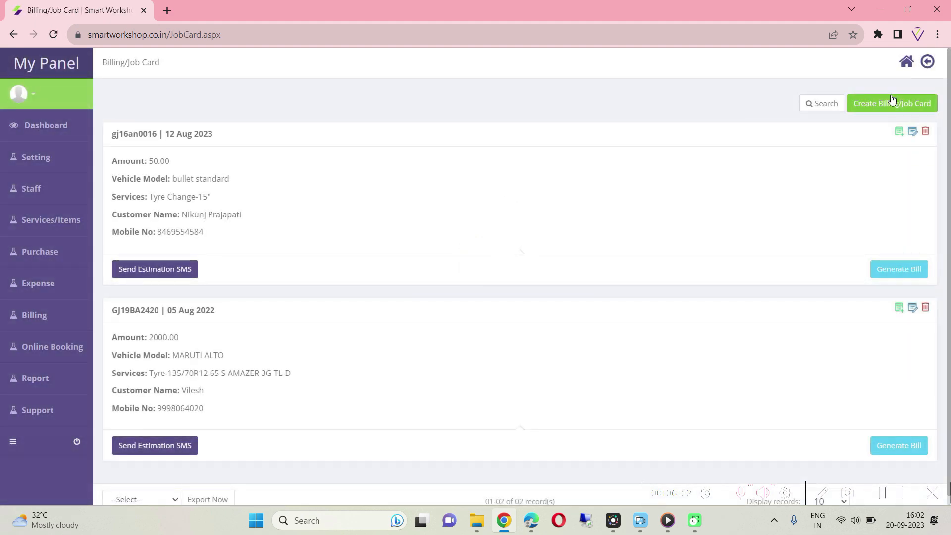
pyautogui.click(891, 102)
pyautogui.write('gj182420')
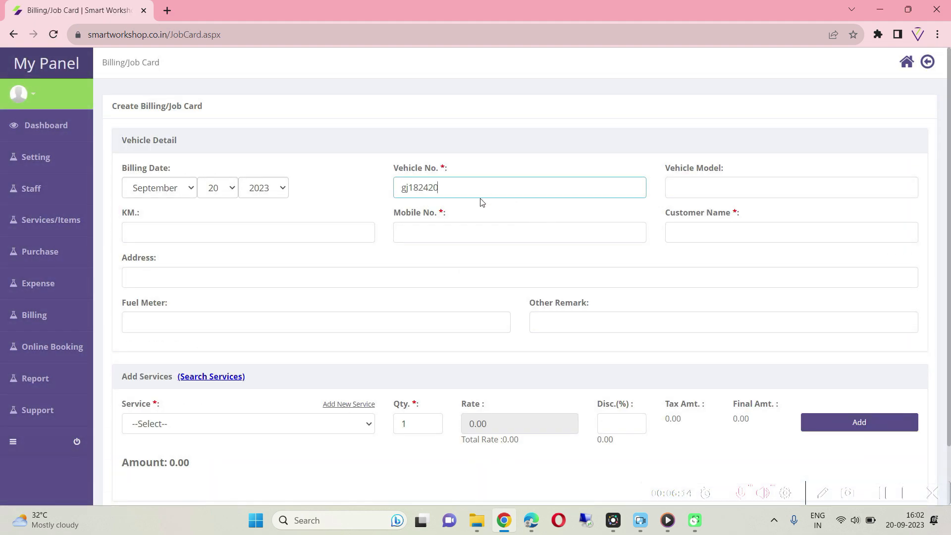
pyautogui.press('Tab')
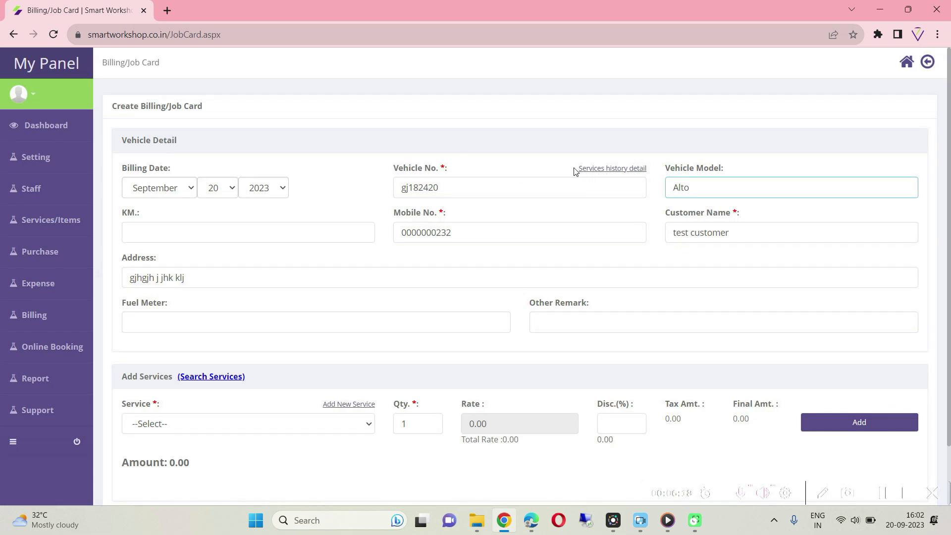
pyautogui.moveTo(575, 168); pyautogui.dragTo(641, 169)
pyautogui.click(614, 166)
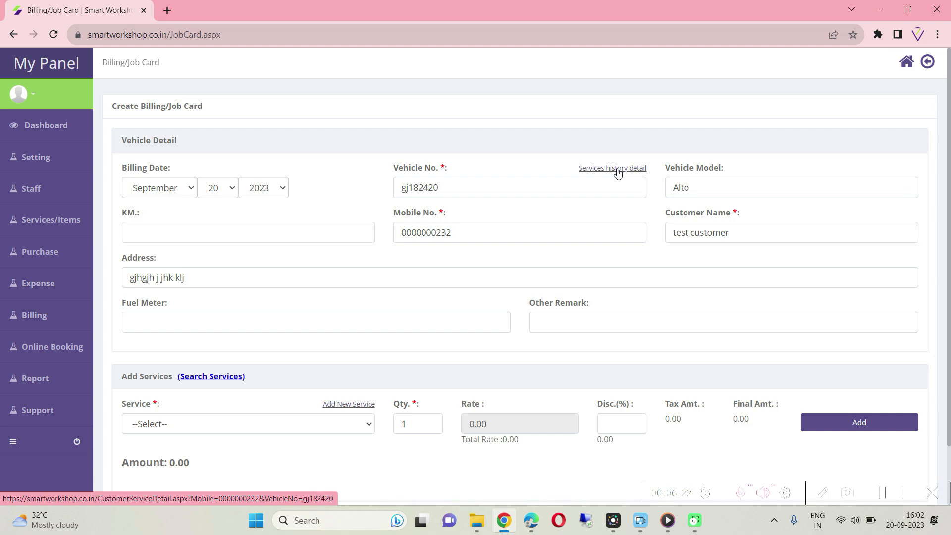
# Open the vehicle's service history and review its invoices totalling 11640.70
pyautogui.click(617, 171)
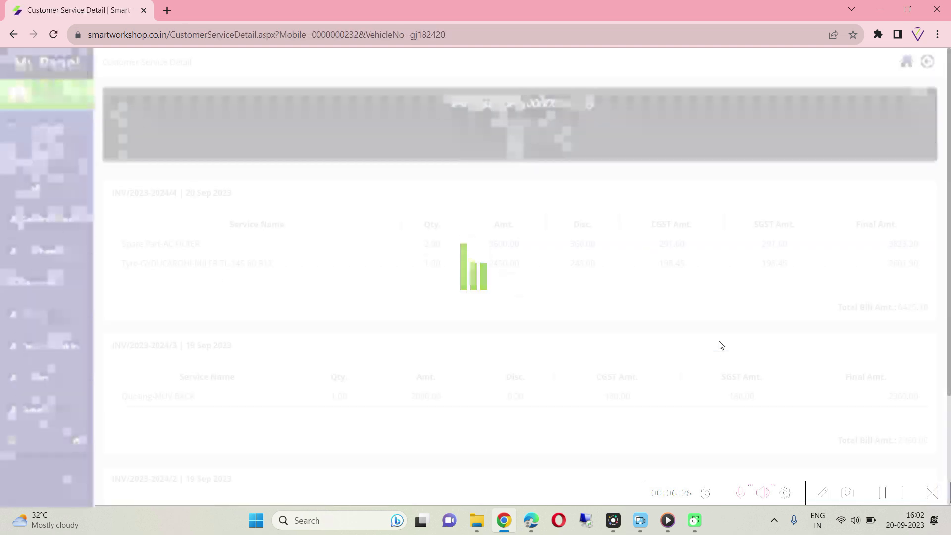
pyautogui.scroll(-3, 721, 345)
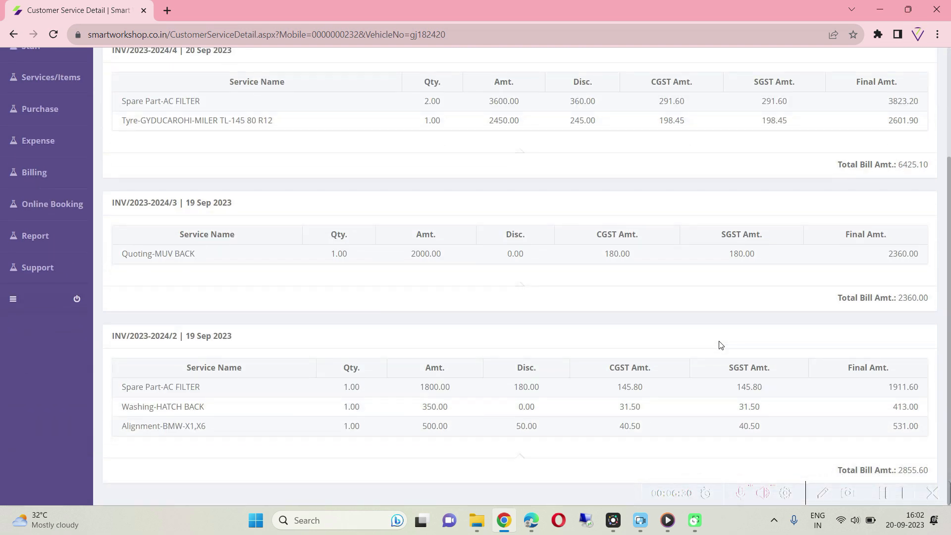
pyautogui.scroll(3, 720, 345)
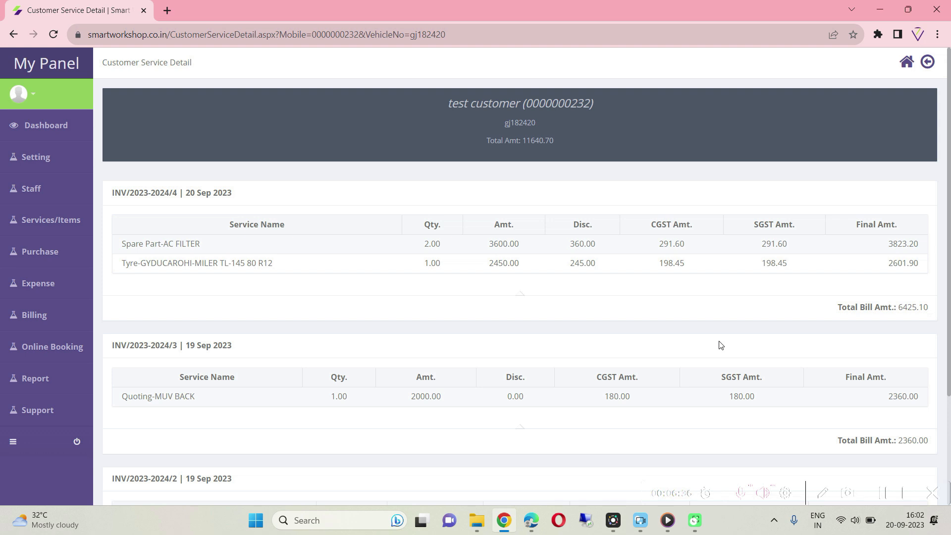
pyautogui.moveTo(64, 325)
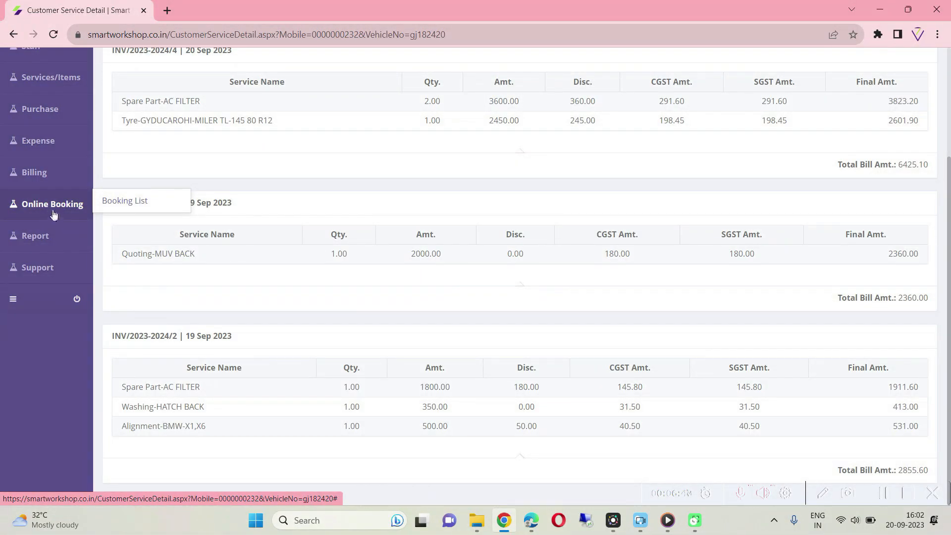
# Open the online booking list and scroll through it
pyautogui.click(137, 207)
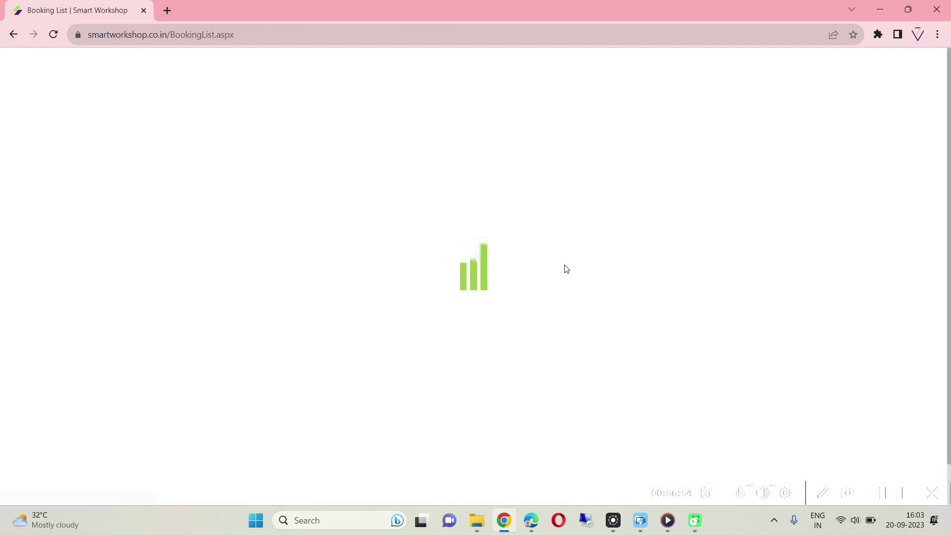
pyautogui.scroll(-1, 393, 311)
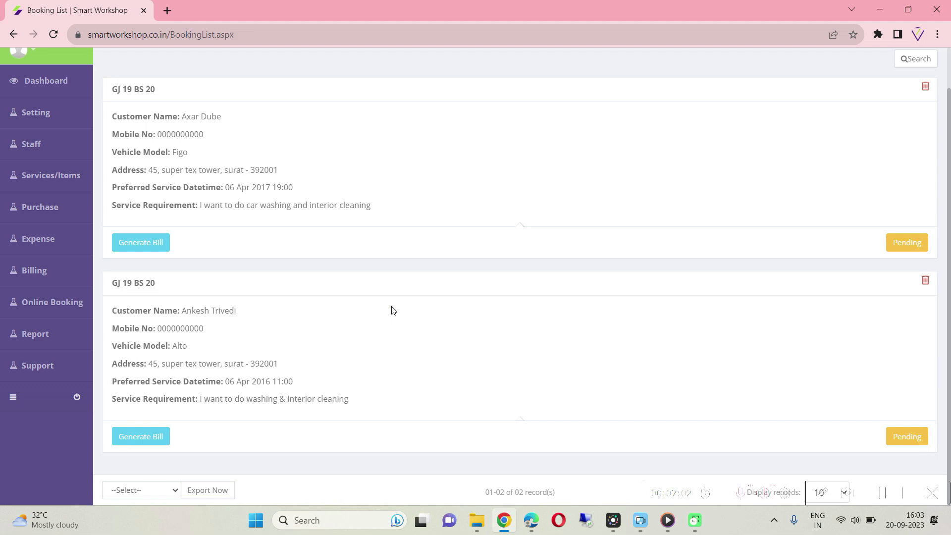
pyautogui.scroll(1, 393, 311)
# Select the Online Booking Link text on the dashboard, then return to the booking list
pyautogui.click(42, 127)
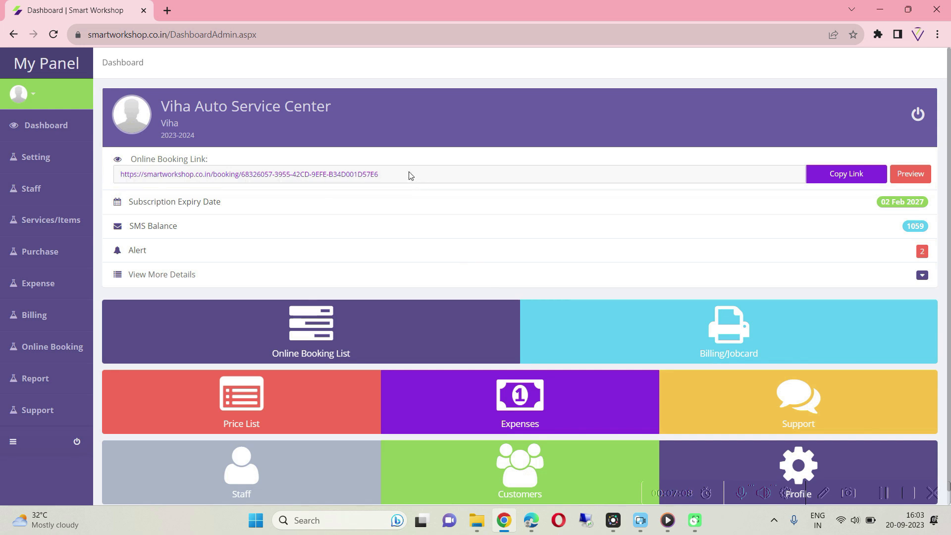
pyautogui.moveTo(410, 176); pyautogui.dragTo(102, 179)
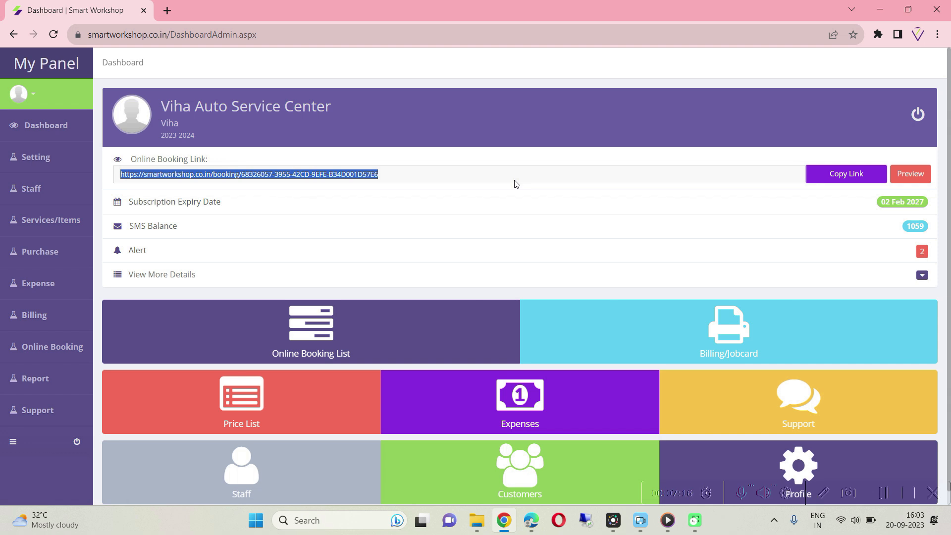
pyautogui.click(38, 354)
pyautogui.click(153, 345)
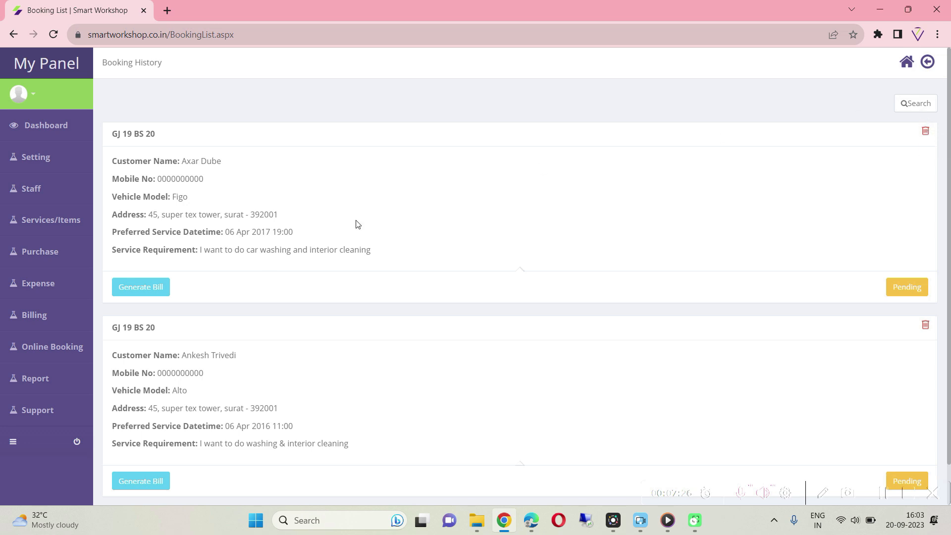
pyautogui.click(139, 292)
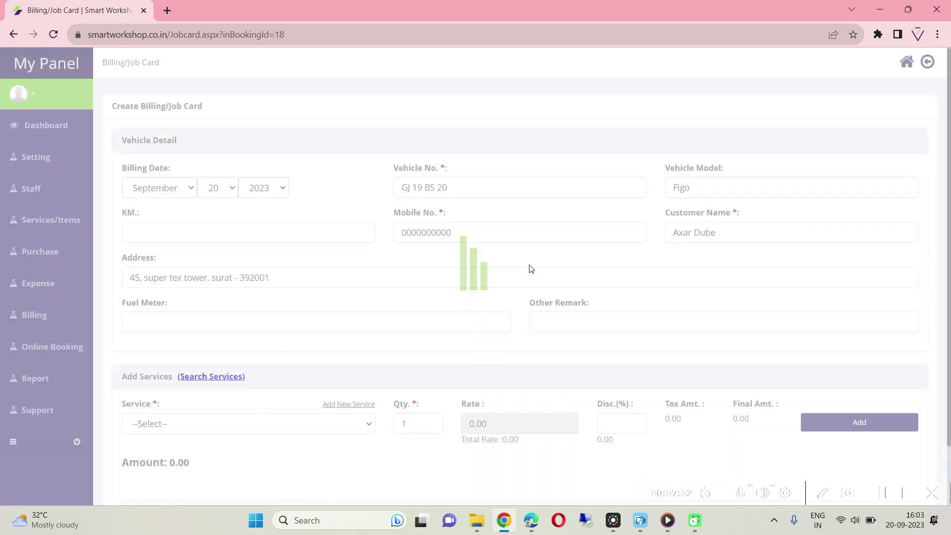
pyautogui.scroll(-2, 228, 414)
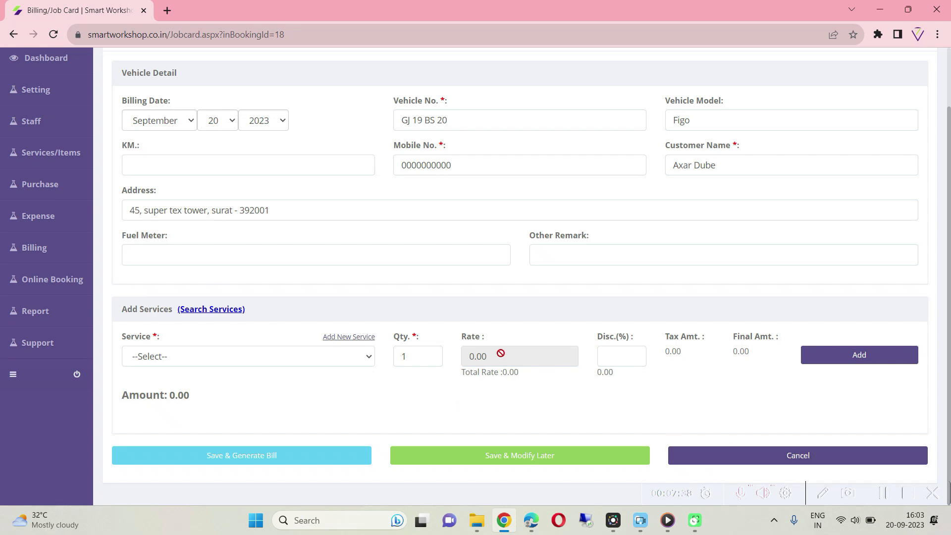
pyautogui.click(830, 471)
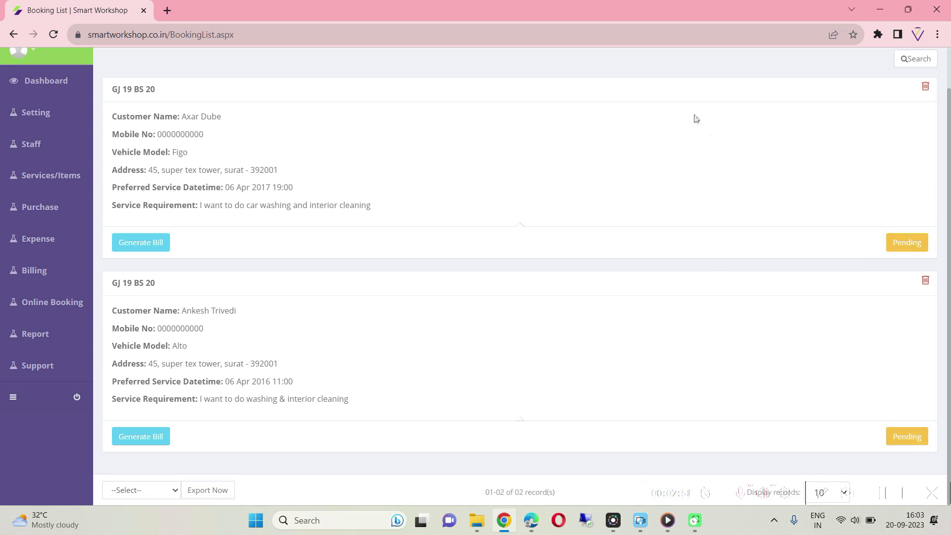
# Change the first booking's status to Completed and save it
pyautogui.click(905, 243)
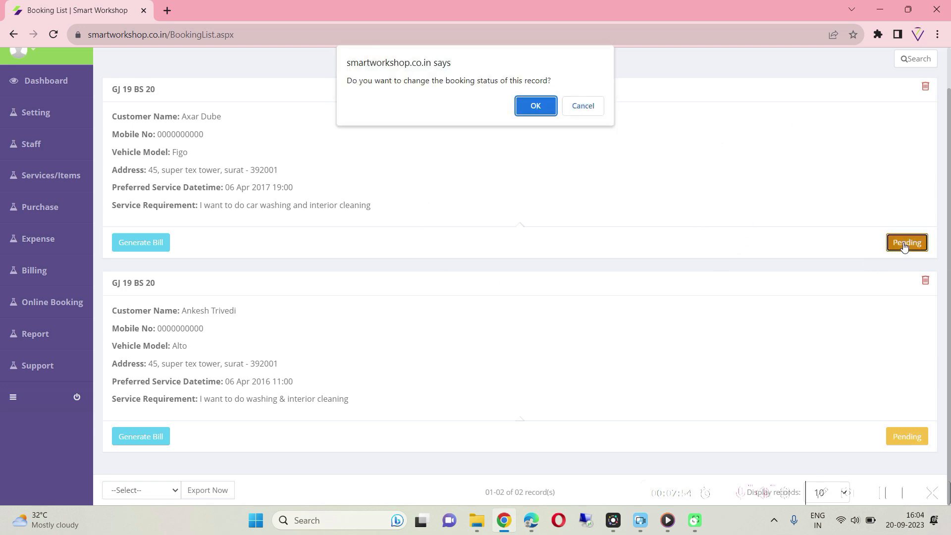
pyautogui.click(535, 107)
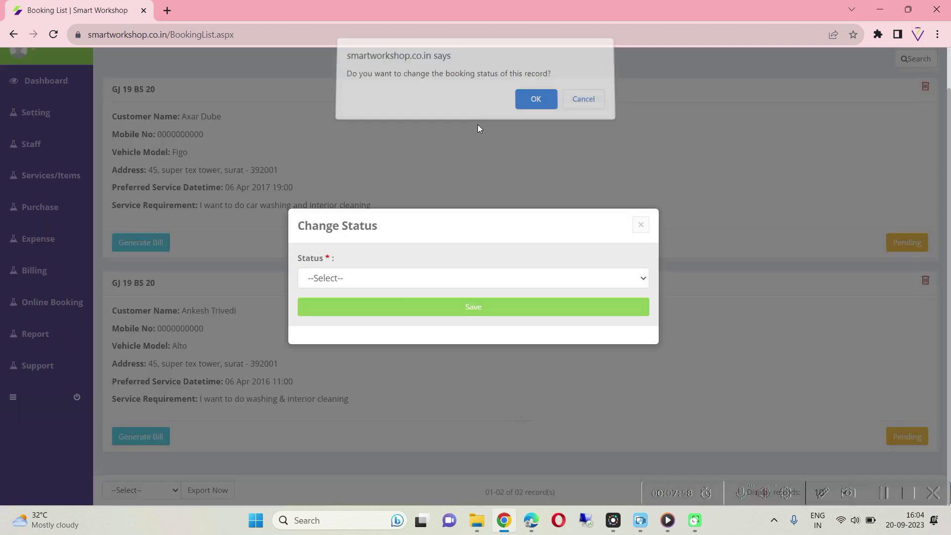
pyautogui.click(353, 276)
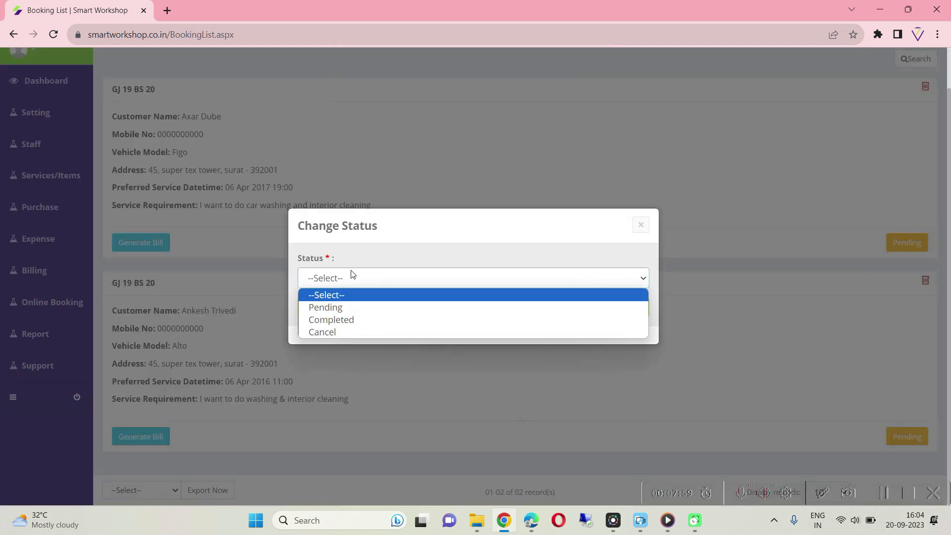
pyautogui.click(343, 320)
pyautogui.click(484, 303)
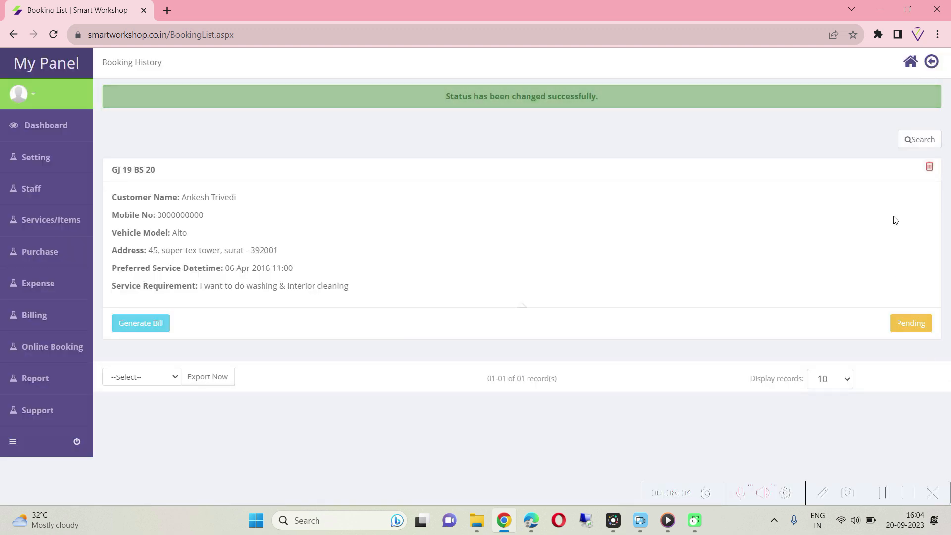
# Filter the booking list to Completed bookings and review the results
pyautogui.click(916, 139)
pyautogui.click(346, 319)
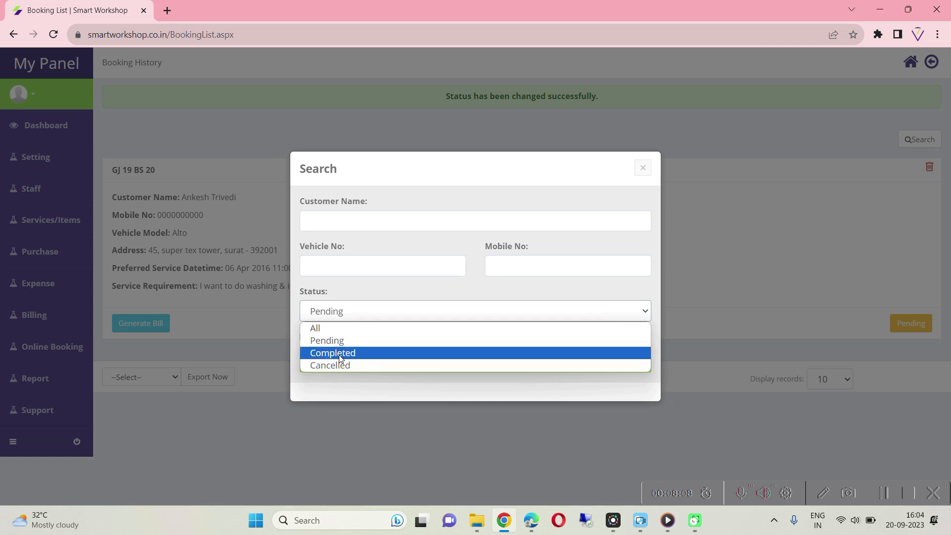
pyautogui.click(342, 353)
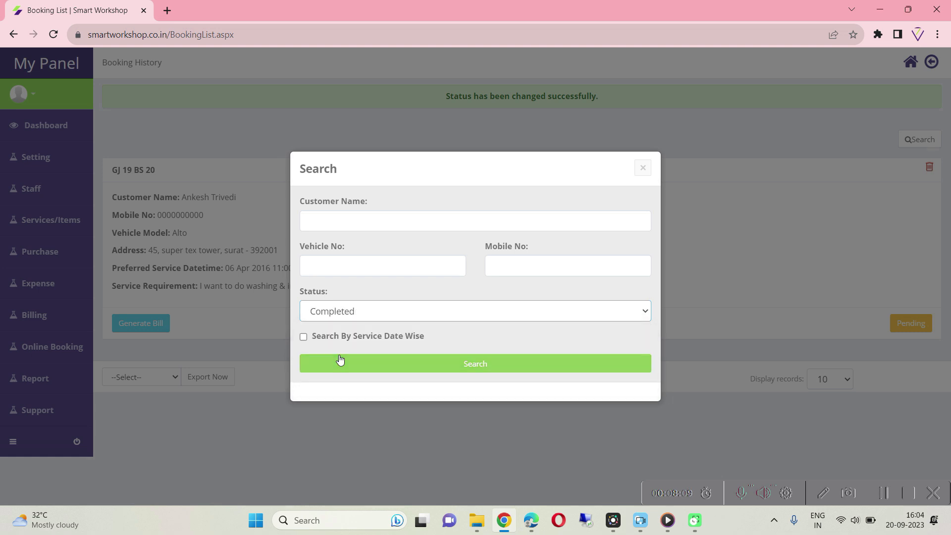
pyautogui.click(495, 370)
pyautogui.scroll(-1, 902, 287)
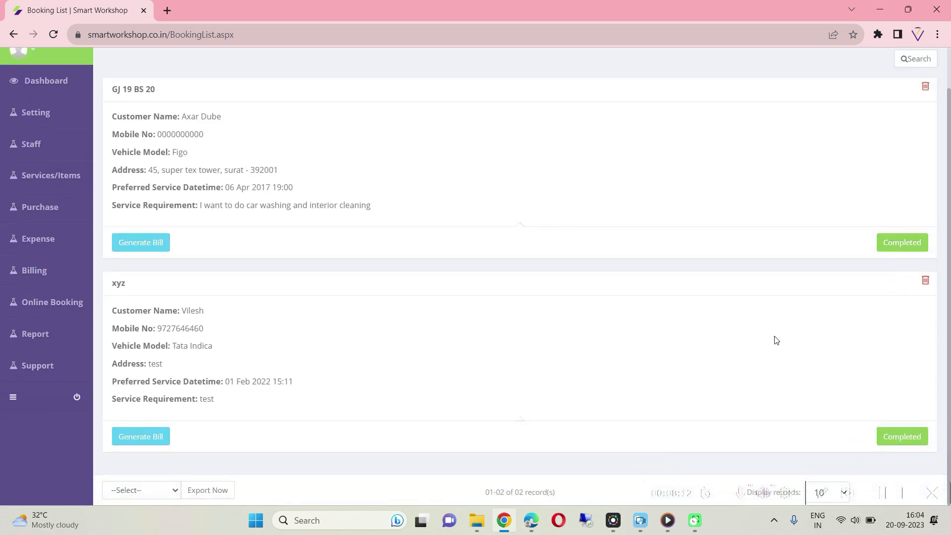
pyautogui.moveTo(85, 278)
pyautogui.moveTo(53, 308)
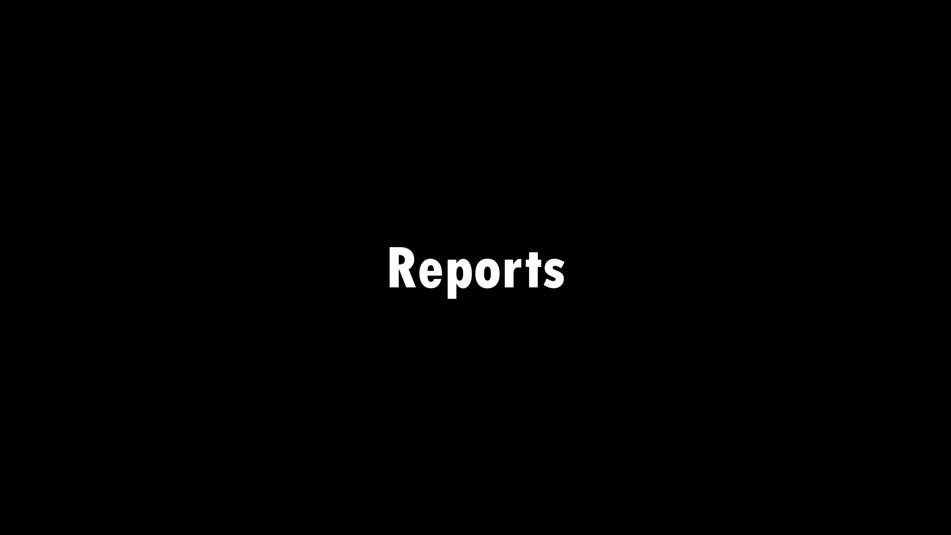
# Show the Report menu's flyout of report links in the sidebar
pyautogui.moveTo(37, 336)
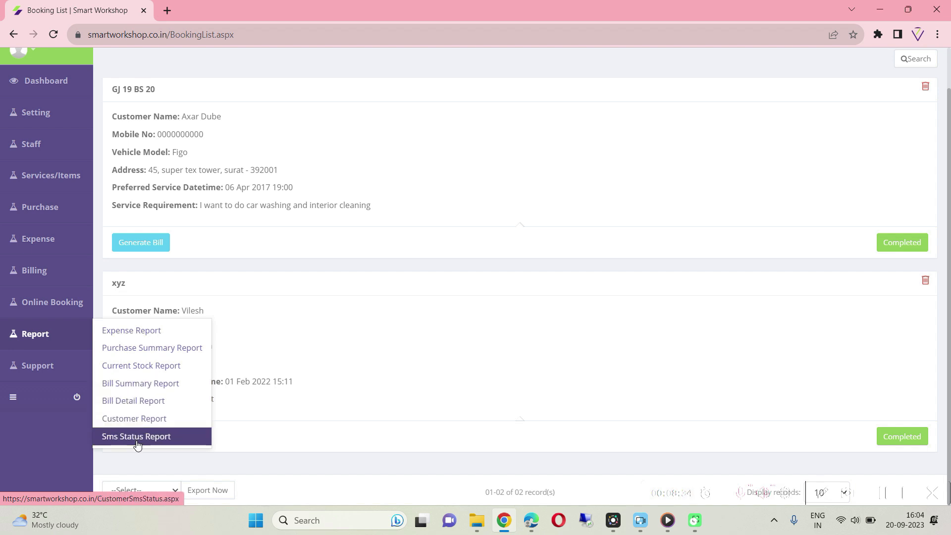
# Open the Expense Report and try date-range and Electricity Bill filters without applying them
pyautogui.click(124, 333)
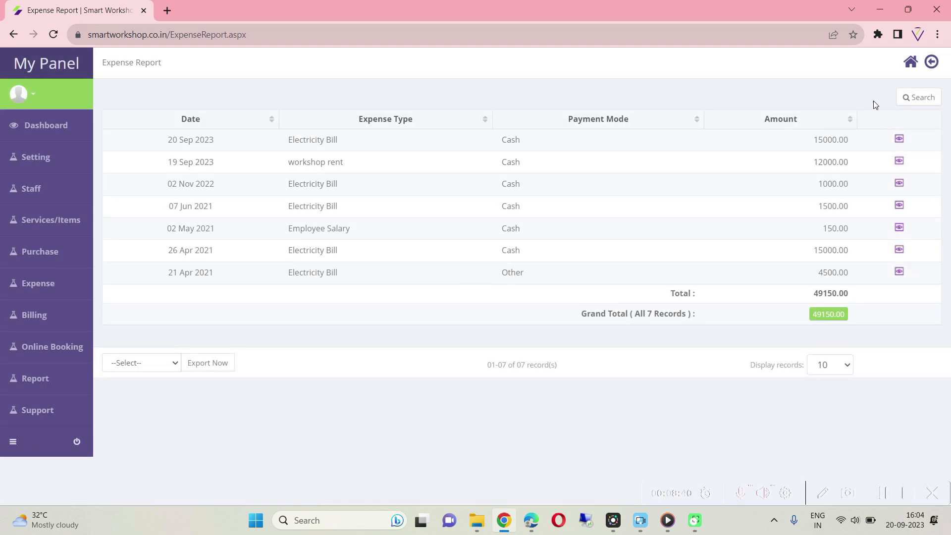
pyautogui.click(922, 98)
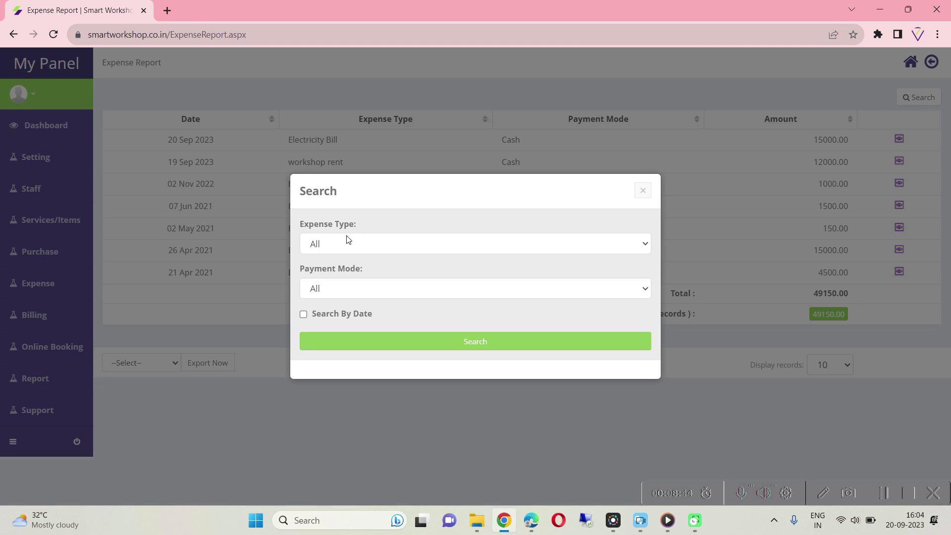
pyautogui.click(342, 315)
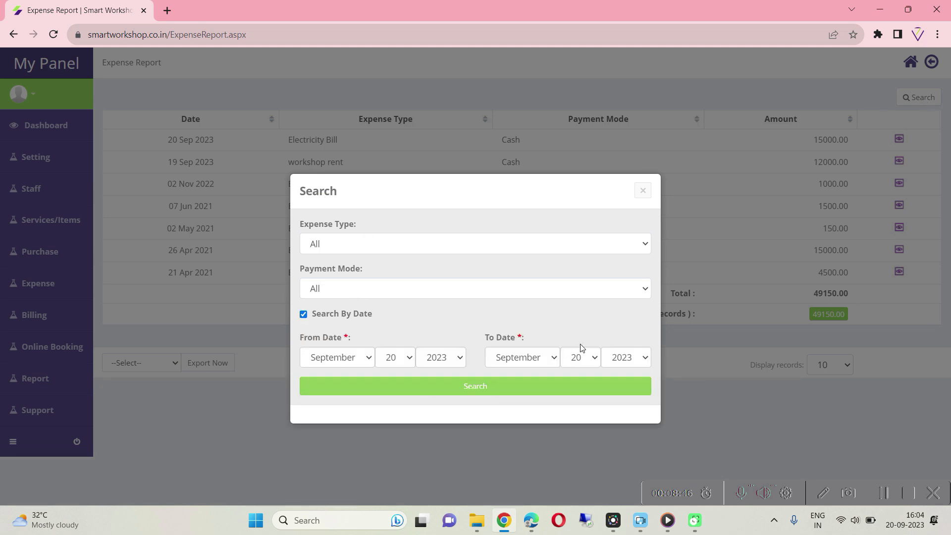
pyautogui.click(331, 246)
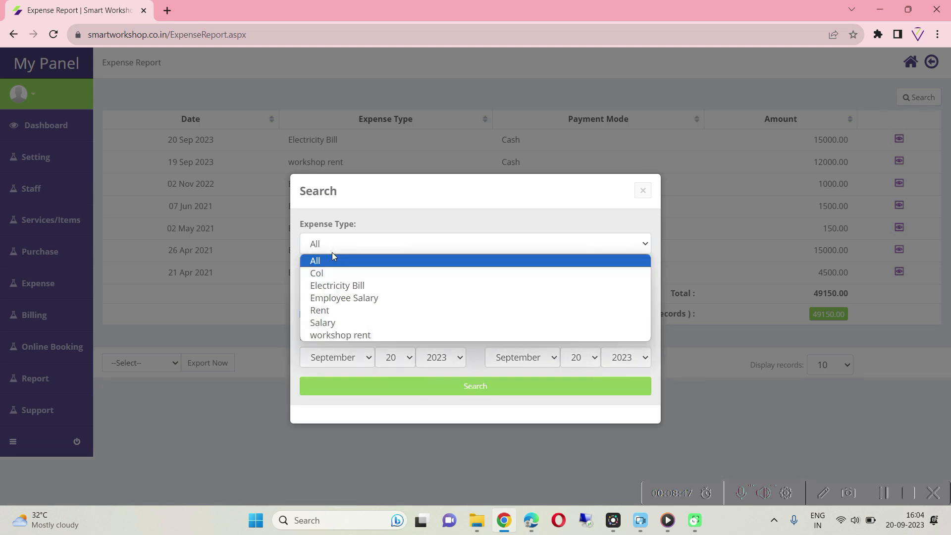
pyautogui.click(348, 285)
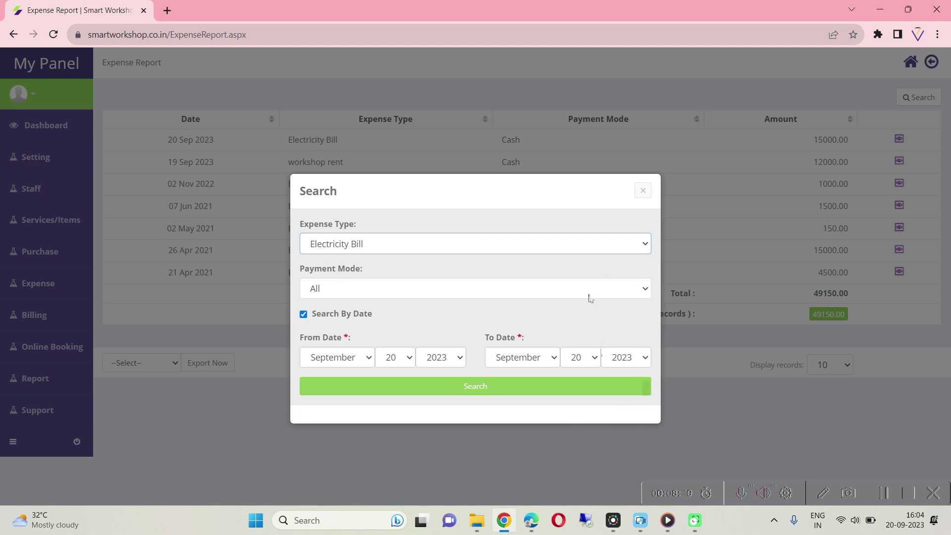
pyautogui.click(643, 191)
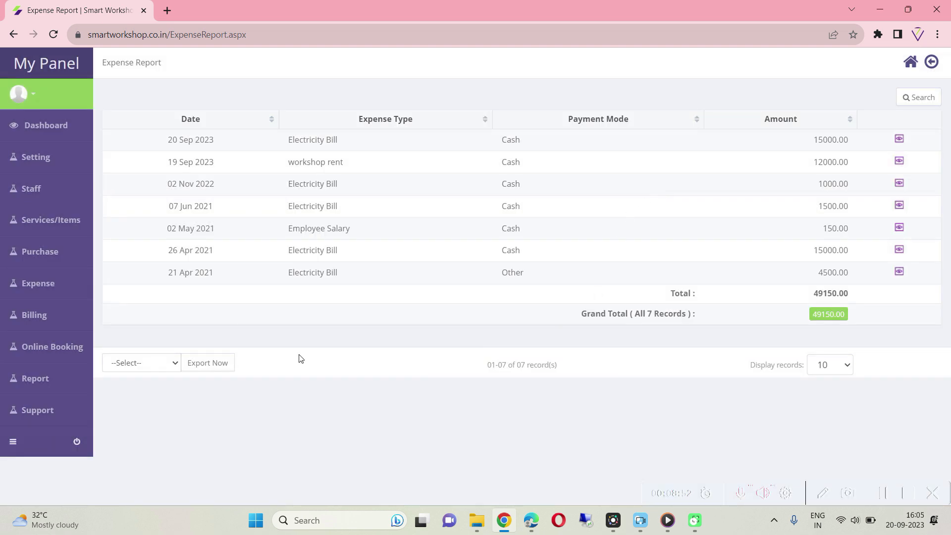
# Choose Excel export and 50 records per page, then reload the full Expense Report
pyautogui.click(138, 366)
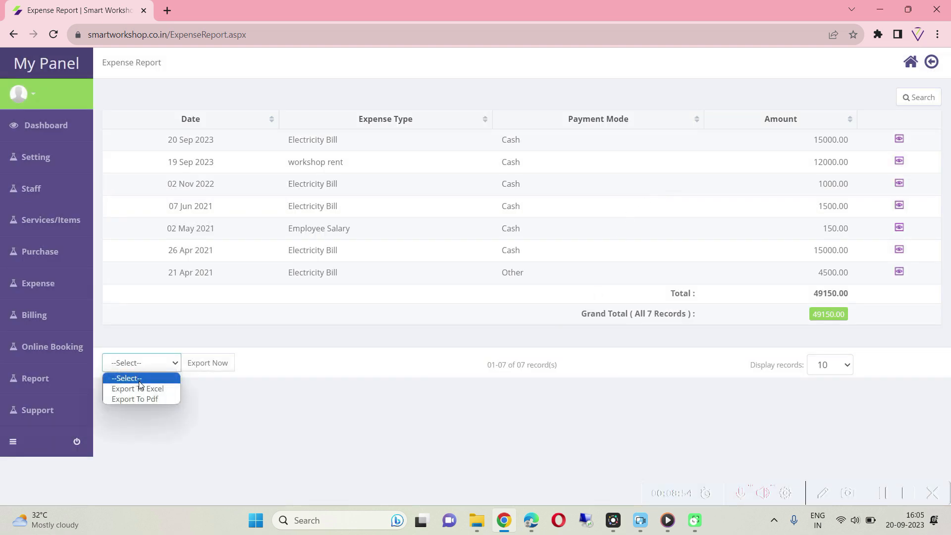
pyautogui.click(140, 389)
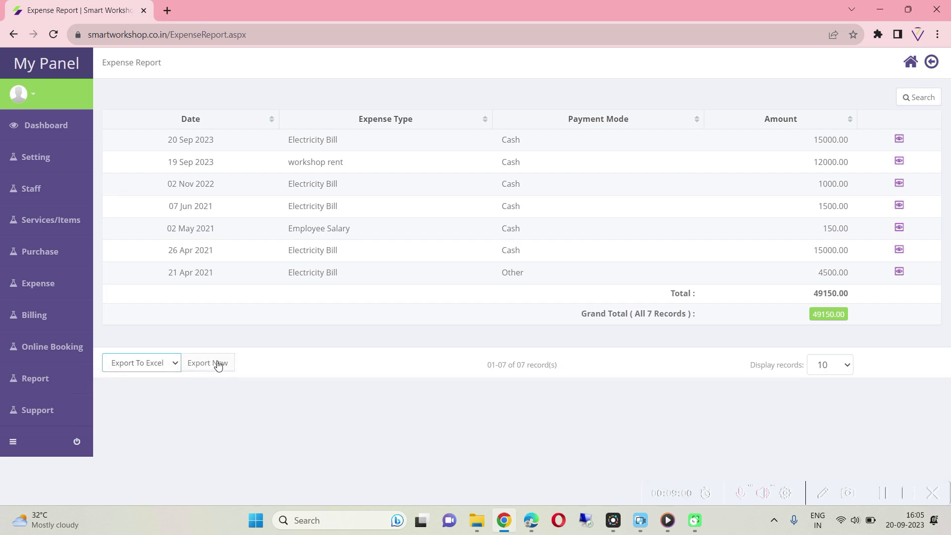
pyautogui.click(841, 367)
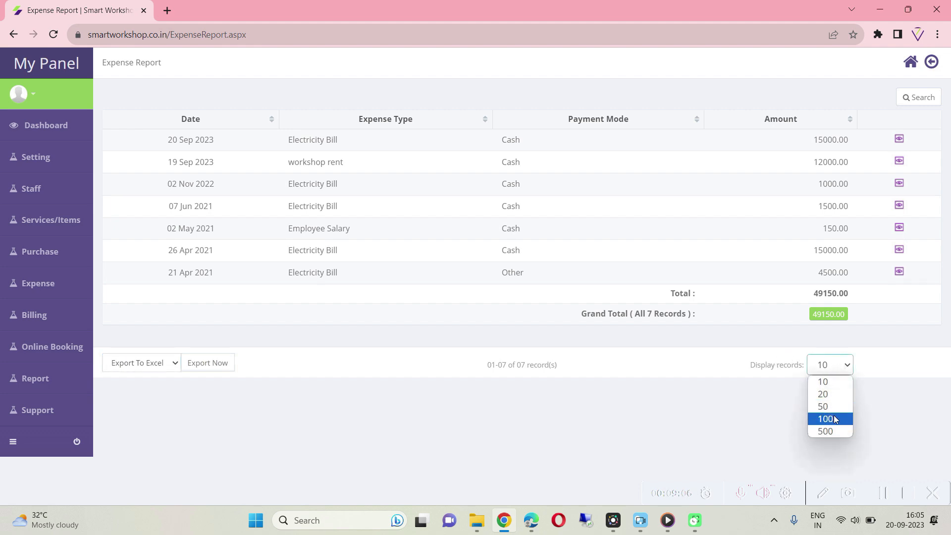
pyautogui.click(837, 406)
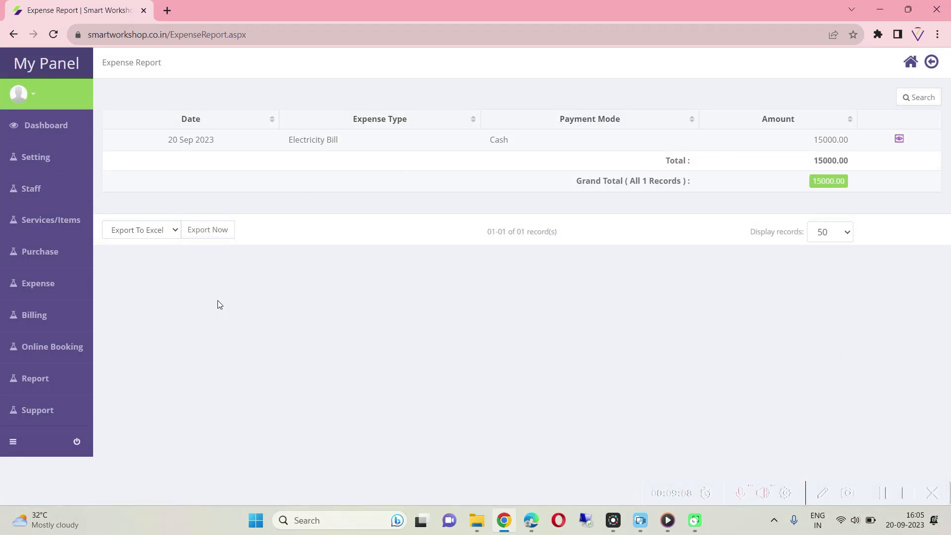
pyautogui.moveTo(70, 384)
pyautogui.click(139, 377)
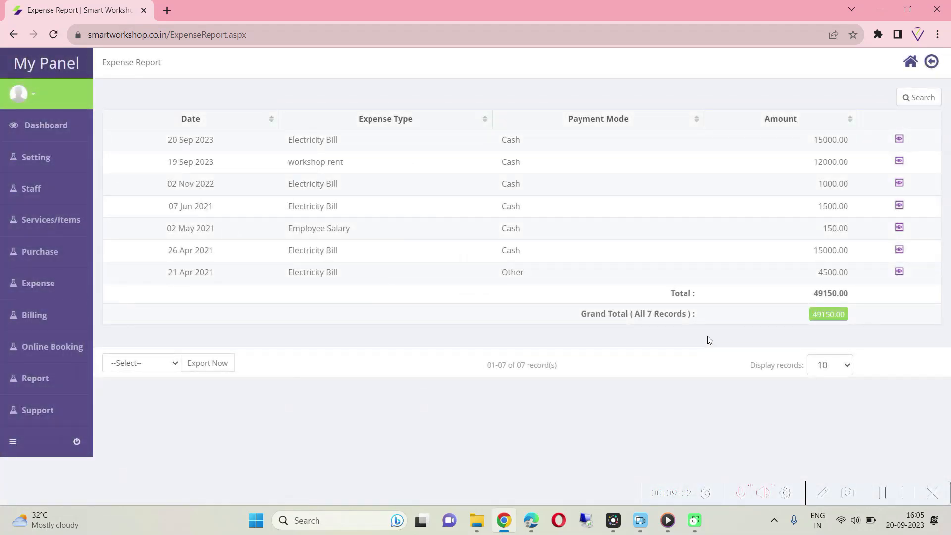
# View the Purchase Summary and Current Stock reports, selecting AC FILTER's sells value 50976.00
pyautogui.moveTo(43, 382)
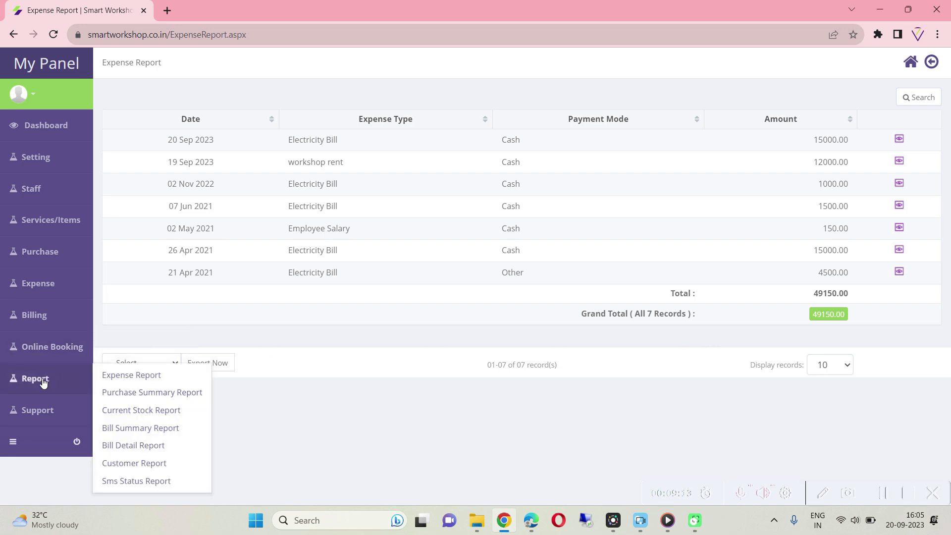
pyautogui.click(141, 394)
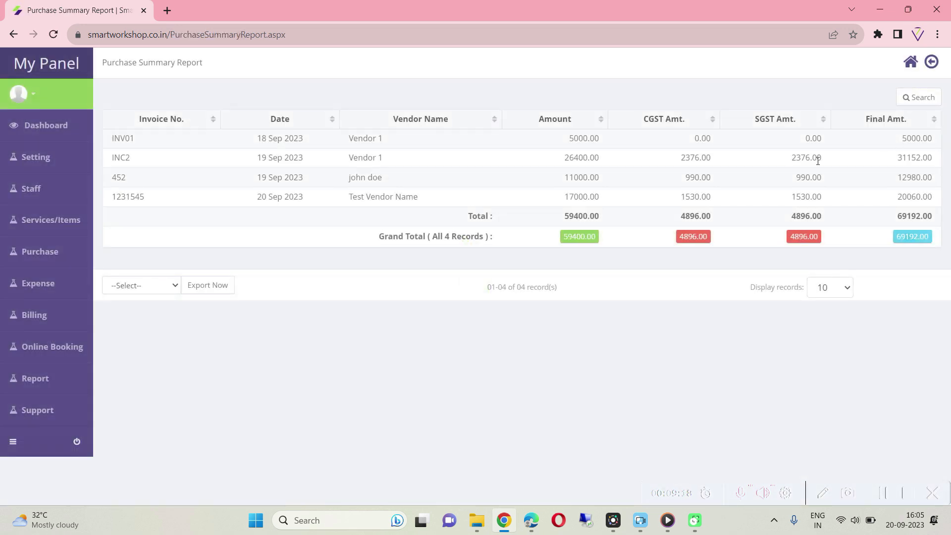
pyautogui.moveTo(36, 379)
pyautogui.click(139, 411)
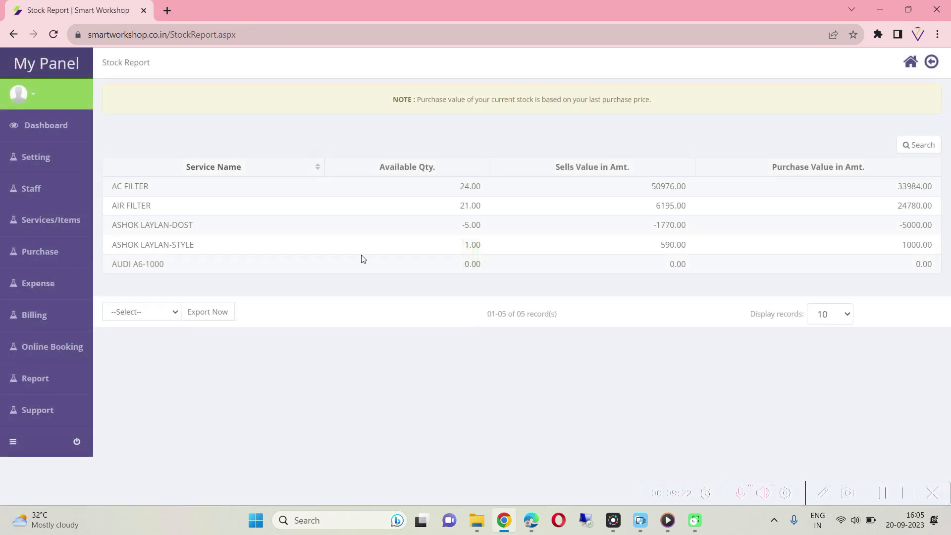
pyautogui.moveTo(113, 189); pyautogui.dragTo(480, 205)
pyautogui.click(504, 216)
pyautogui.doubleClick(658, 187)
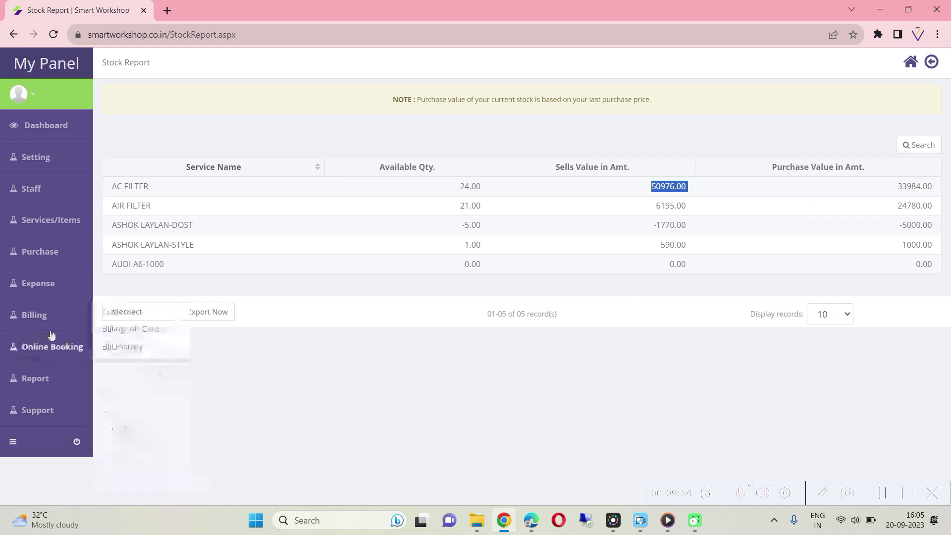
# Open the Bill Summary Report covering 53 bills totalling 63498.70
pyautogui.moveTo(44, 382)
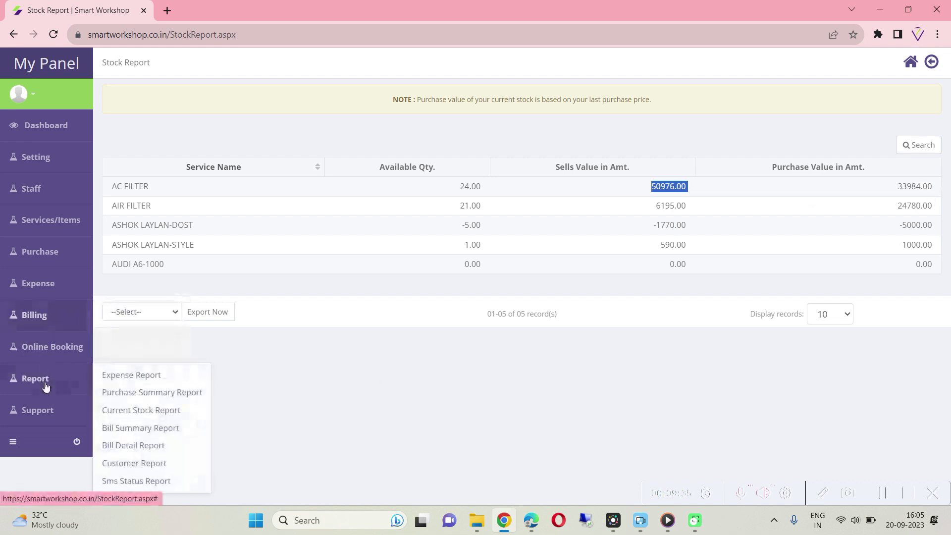
pyautogui.click(157, 430)
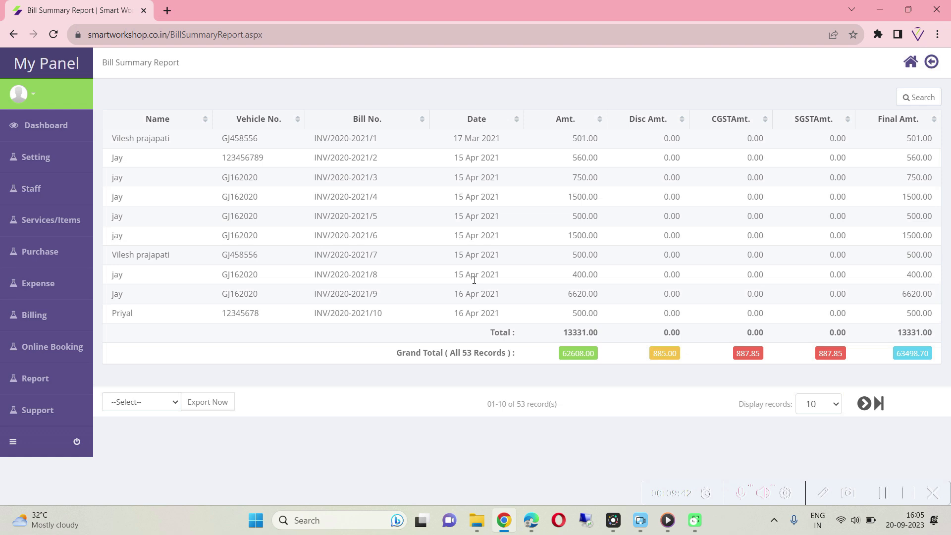
pyautogui.moveTo(82, 384)
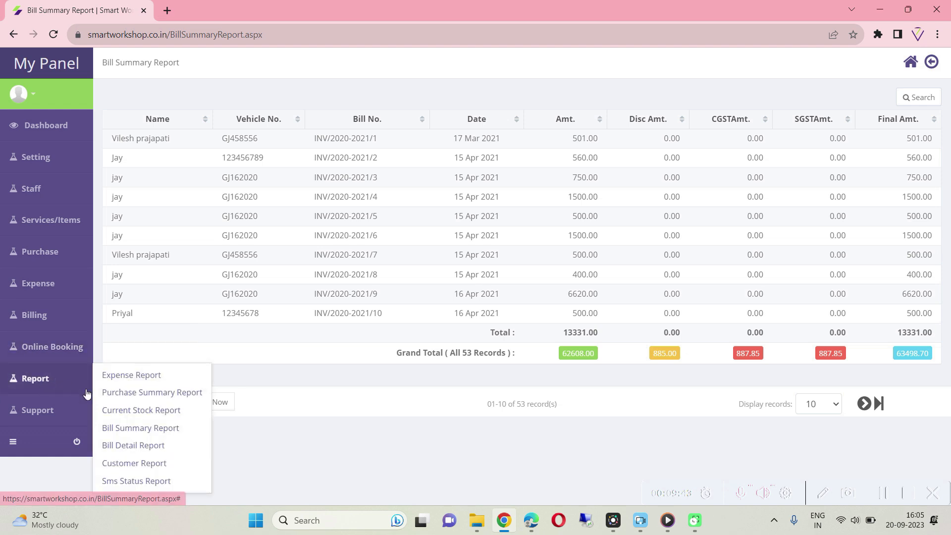
# Open the Customer Report and check its export options without exporting
pyautogui.click(158, 468)
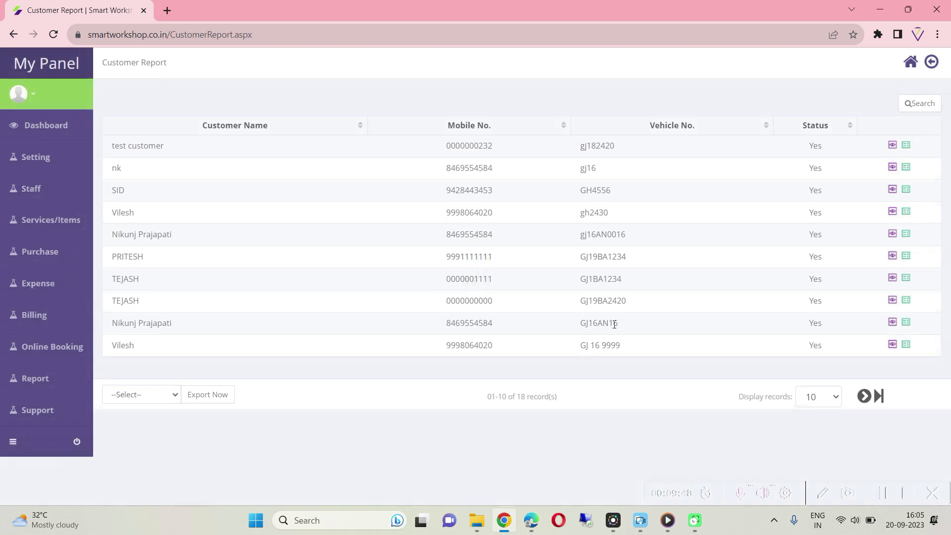
pyautogui.click(145, 399)
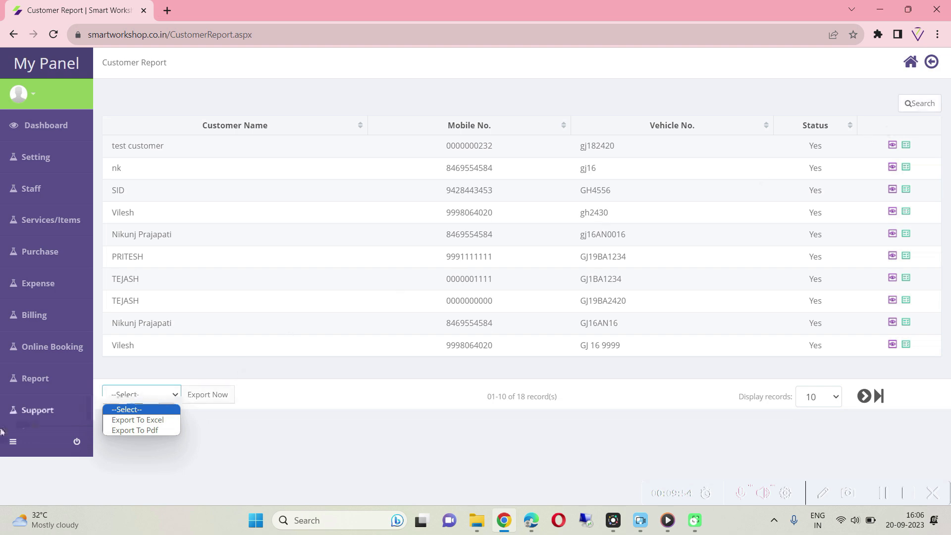
pyautogui.click(35, 381)
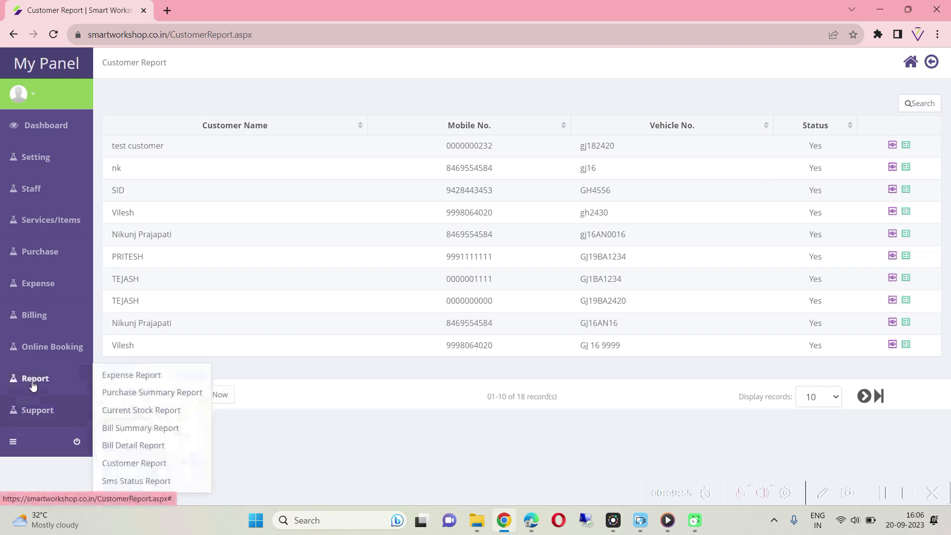
# Open the SMS Status Report, then return to the Expense Report
pyautogui.click(137, 481)
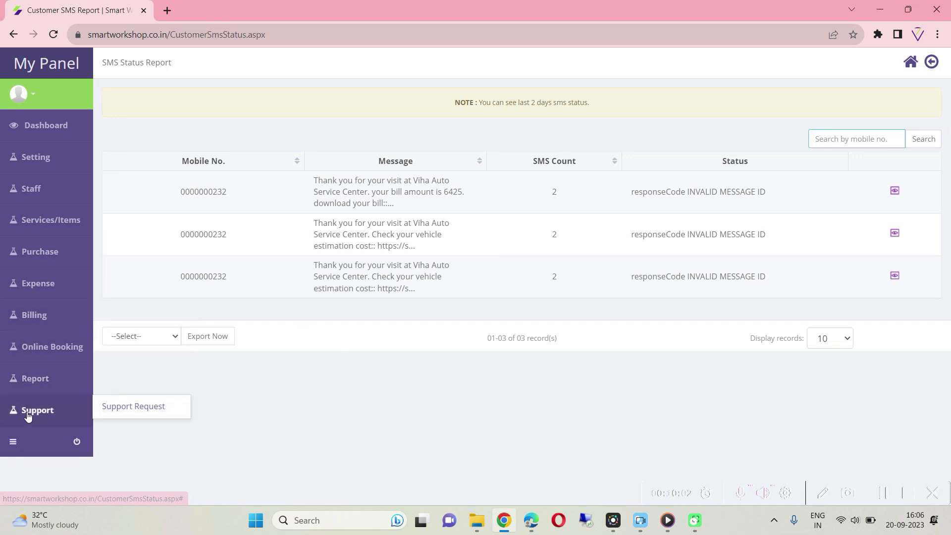
pyautogui.moveTo(45, 385)
pyautogui.click(178, 373)
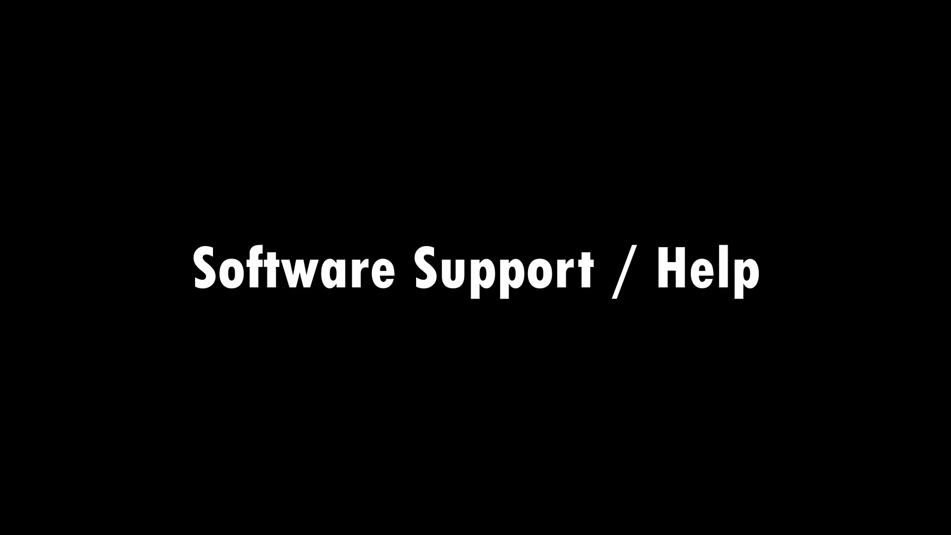
# Open the Support Request list showing existing ticket 24
pyautogui.moveTo(30, 415)
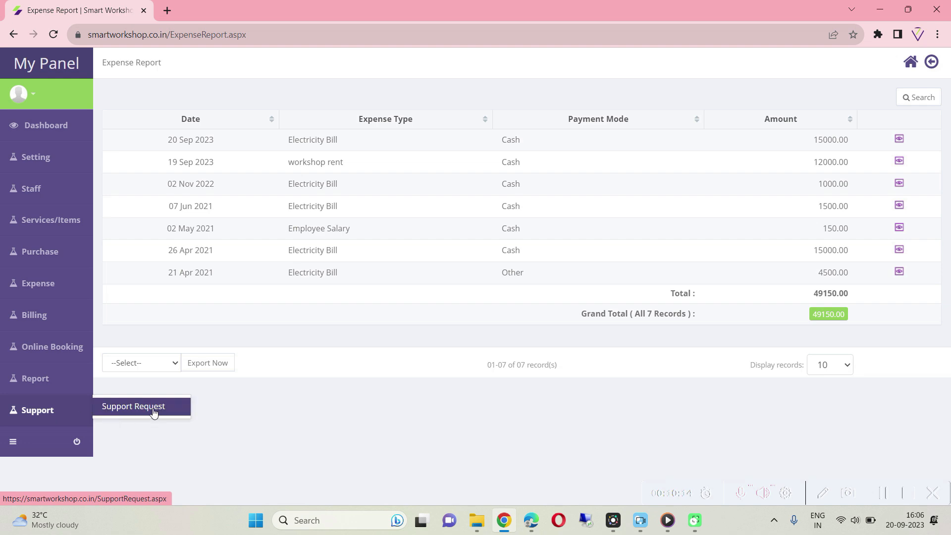
pyautogui.click(154, 411)
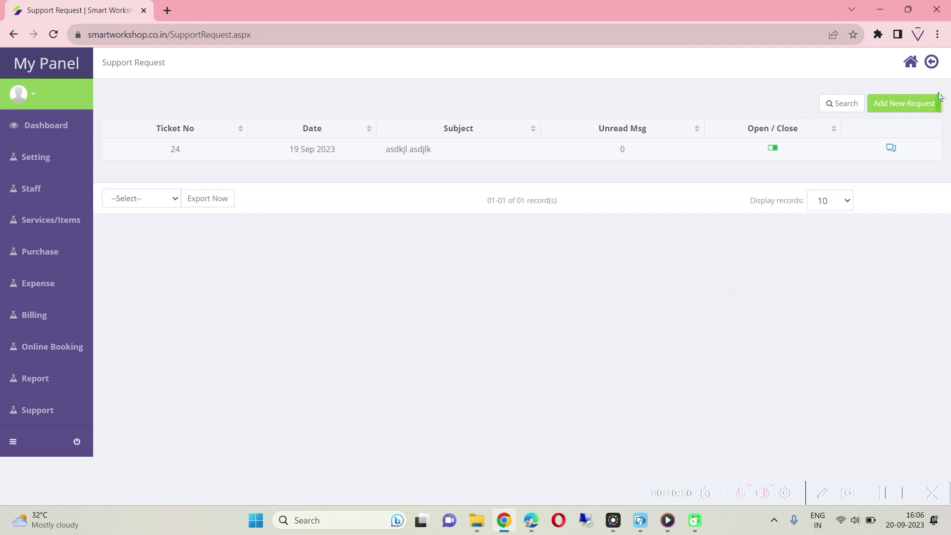
# Submit a support ticket with subject 'gjhg' and message 'okl;kl;', then view and close its conversation
pyautogui.click(905, 114)
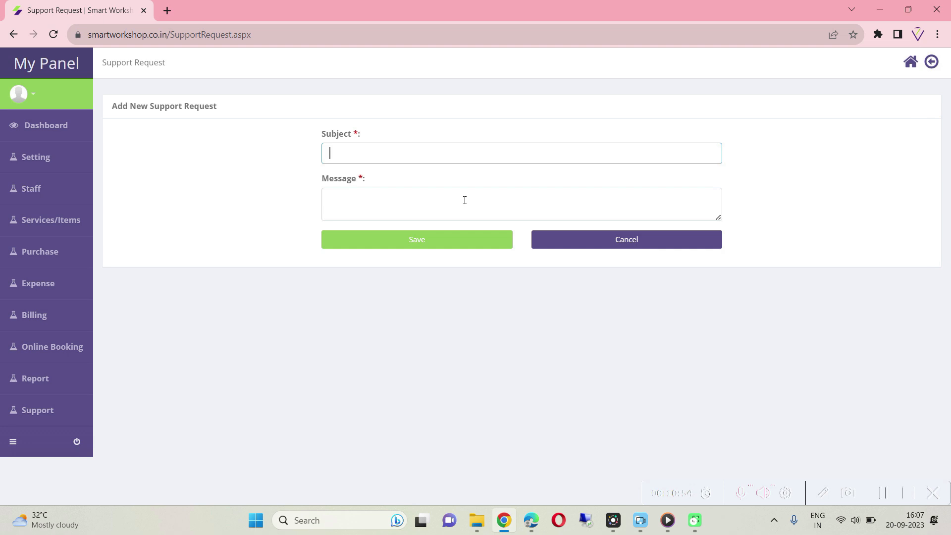
pyautogui.write('gjhg')
pyautogui.click(381, 215)
pyautogui.write('okl;kl;')
pyautogui.click(418, 243)
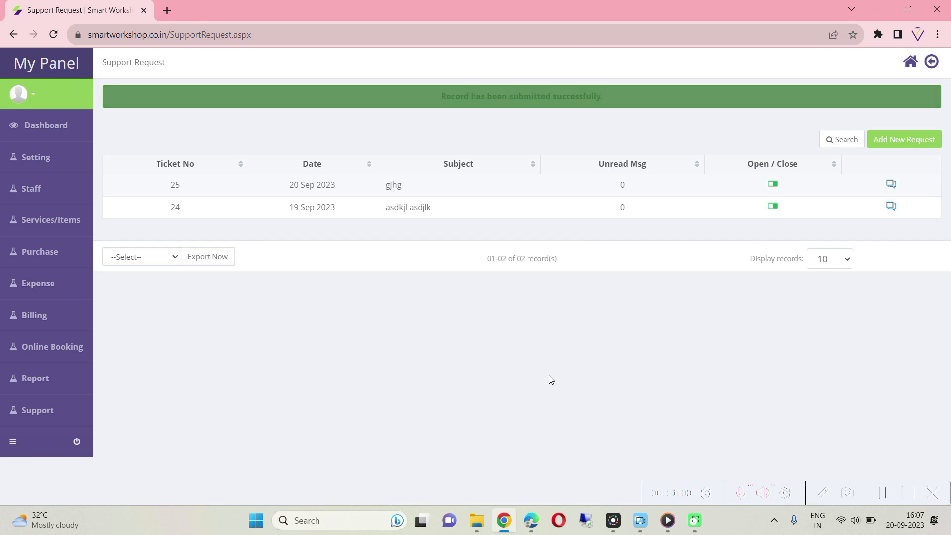
pyautogui.click(890, 184)
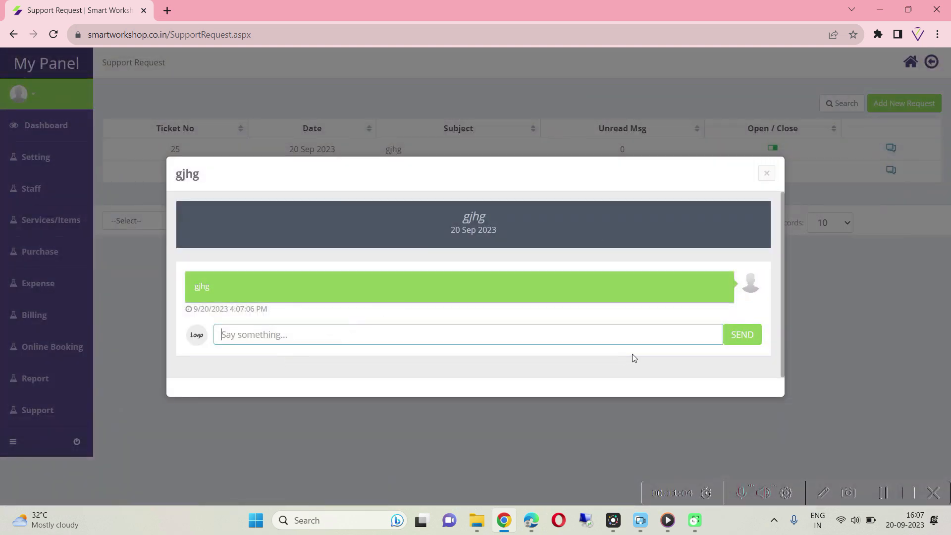
pyautogui.click(767, 176)
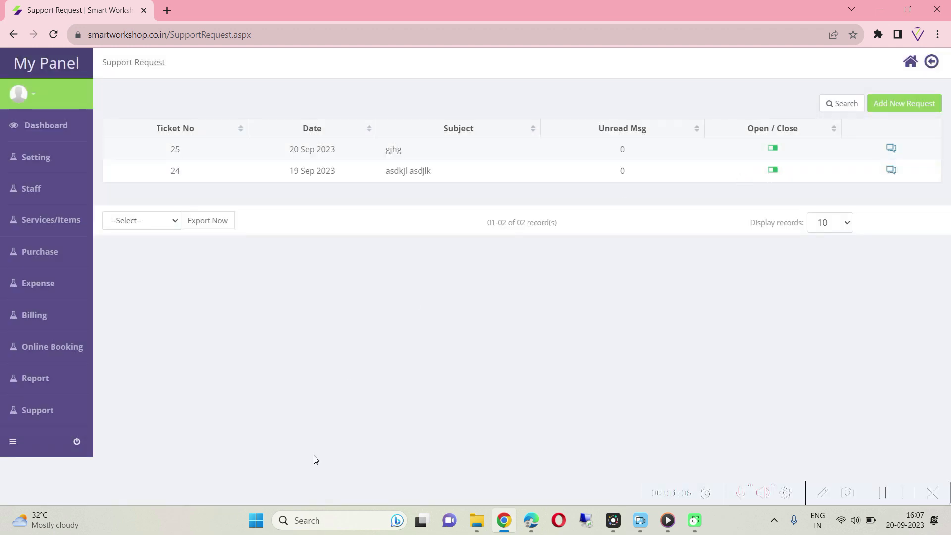